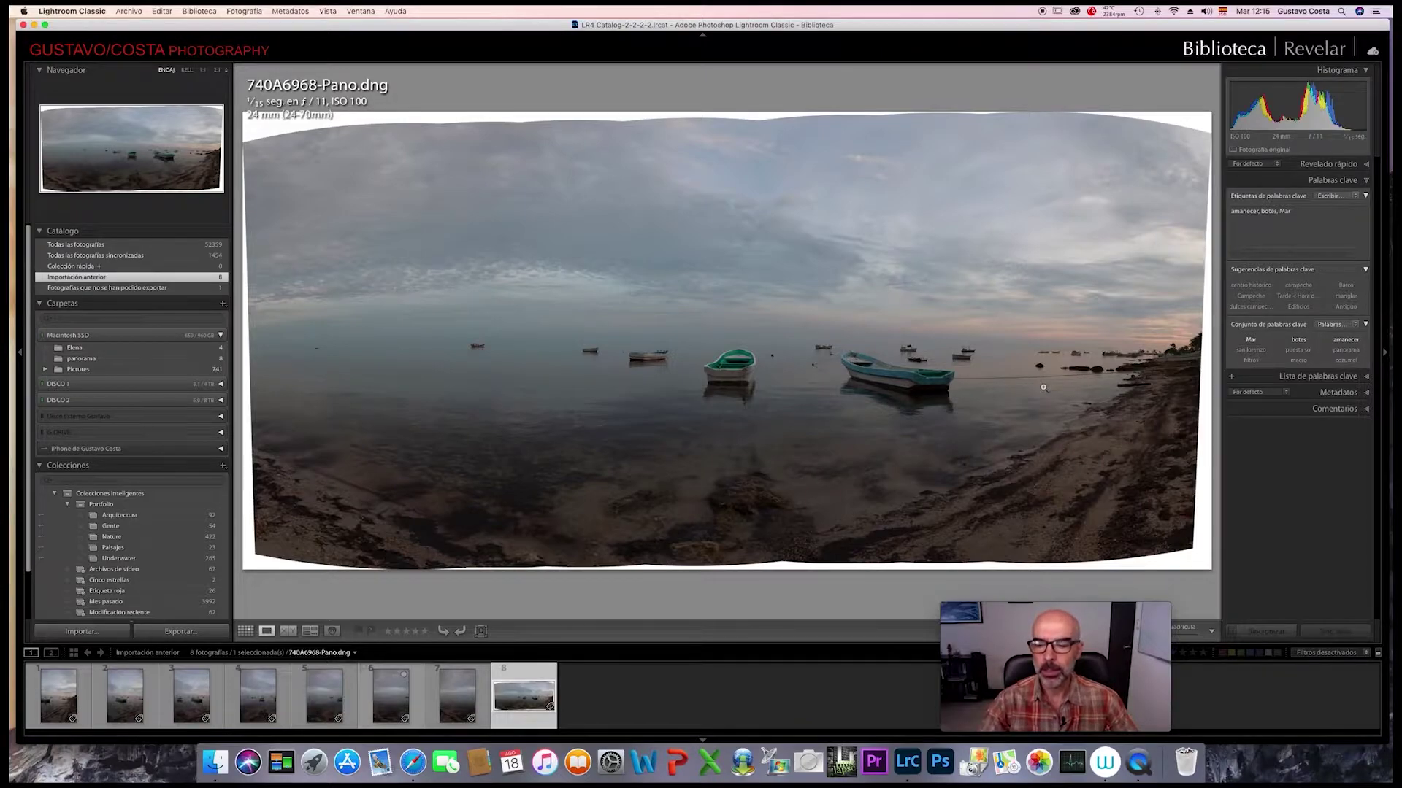
Adjust the panorama's tone in the Develop module: exposure +0.85, highlights −66, shadows +58, whites +27 and blacks −5
left_click(1324, 51)
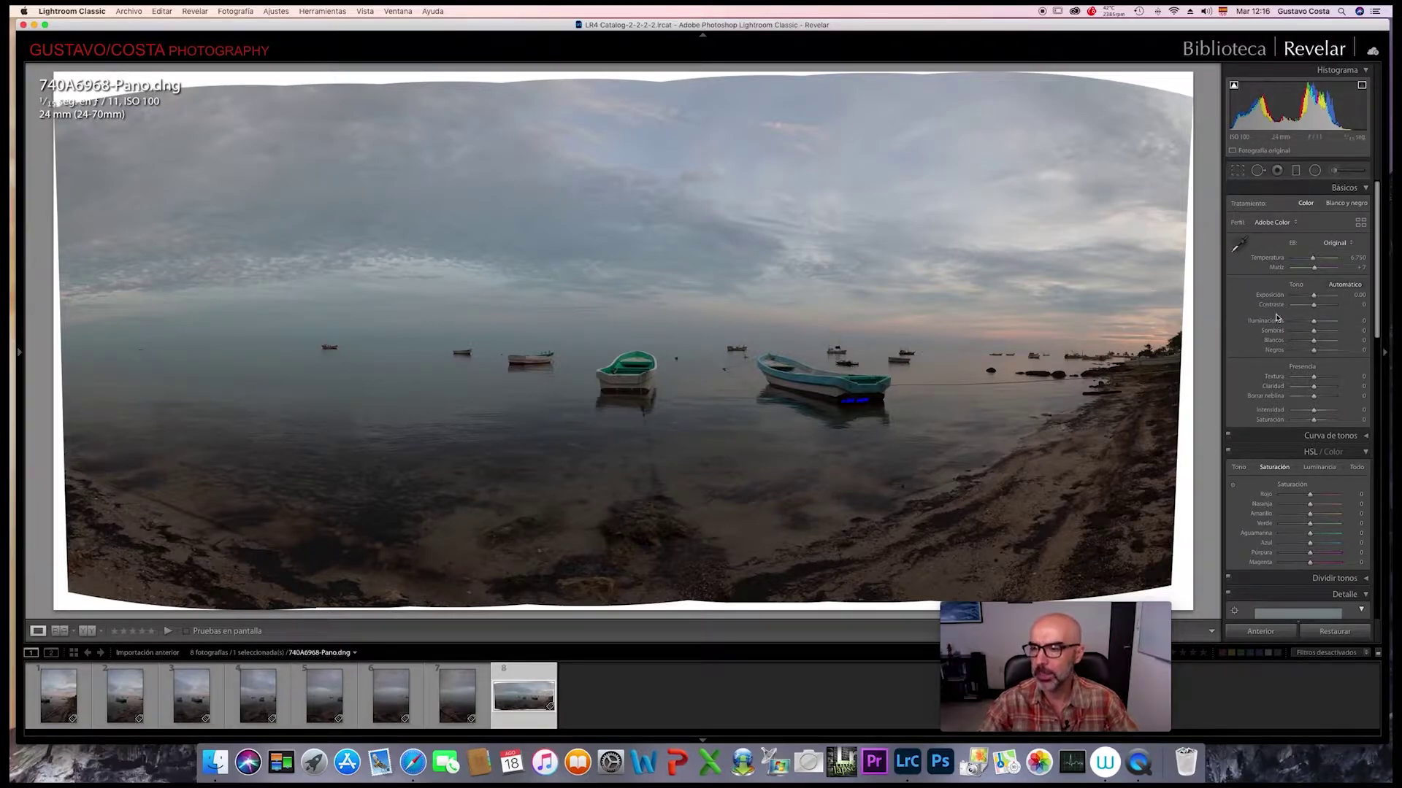
left_click_drag(1313, 295, 1317, 297)
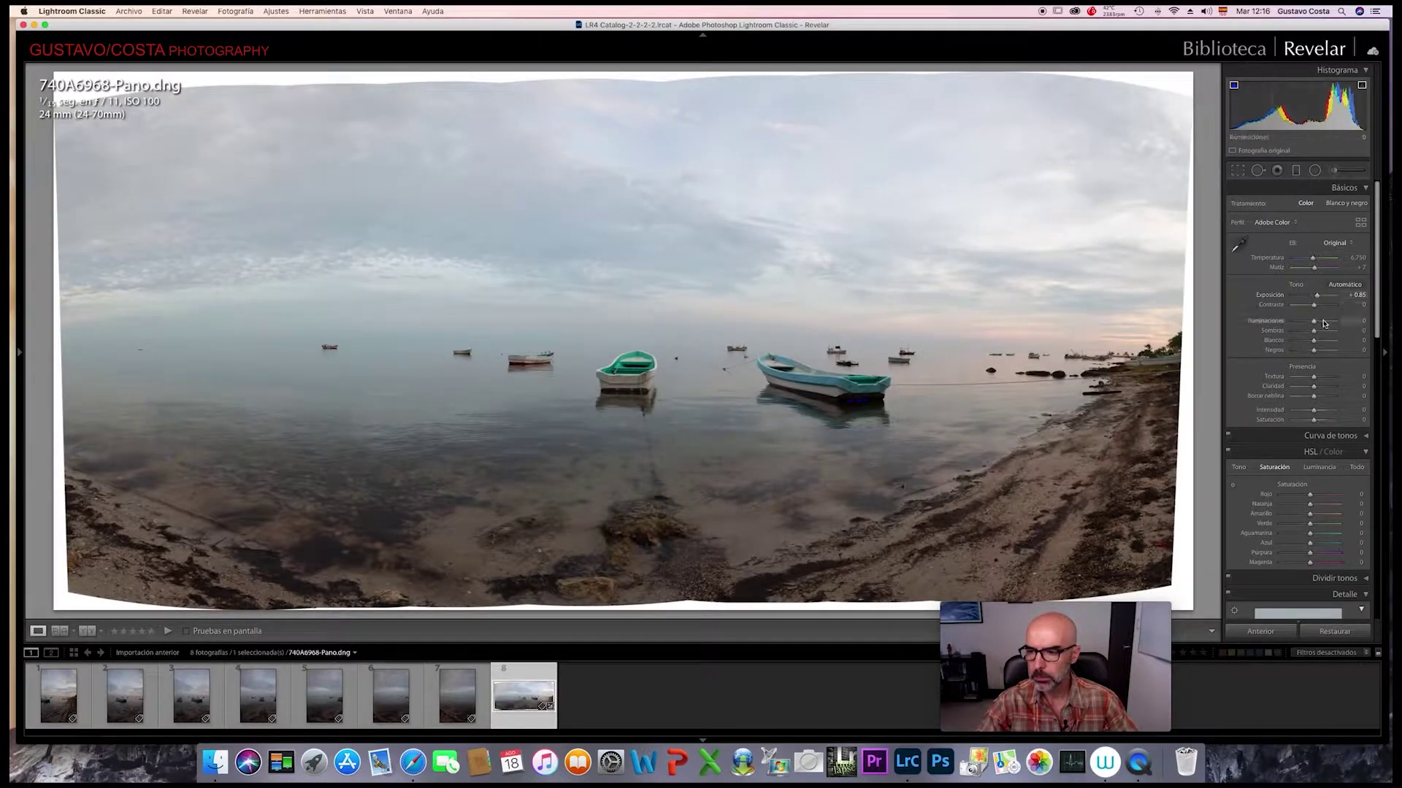
left_click_drag(1314, 324, 1299, 325)
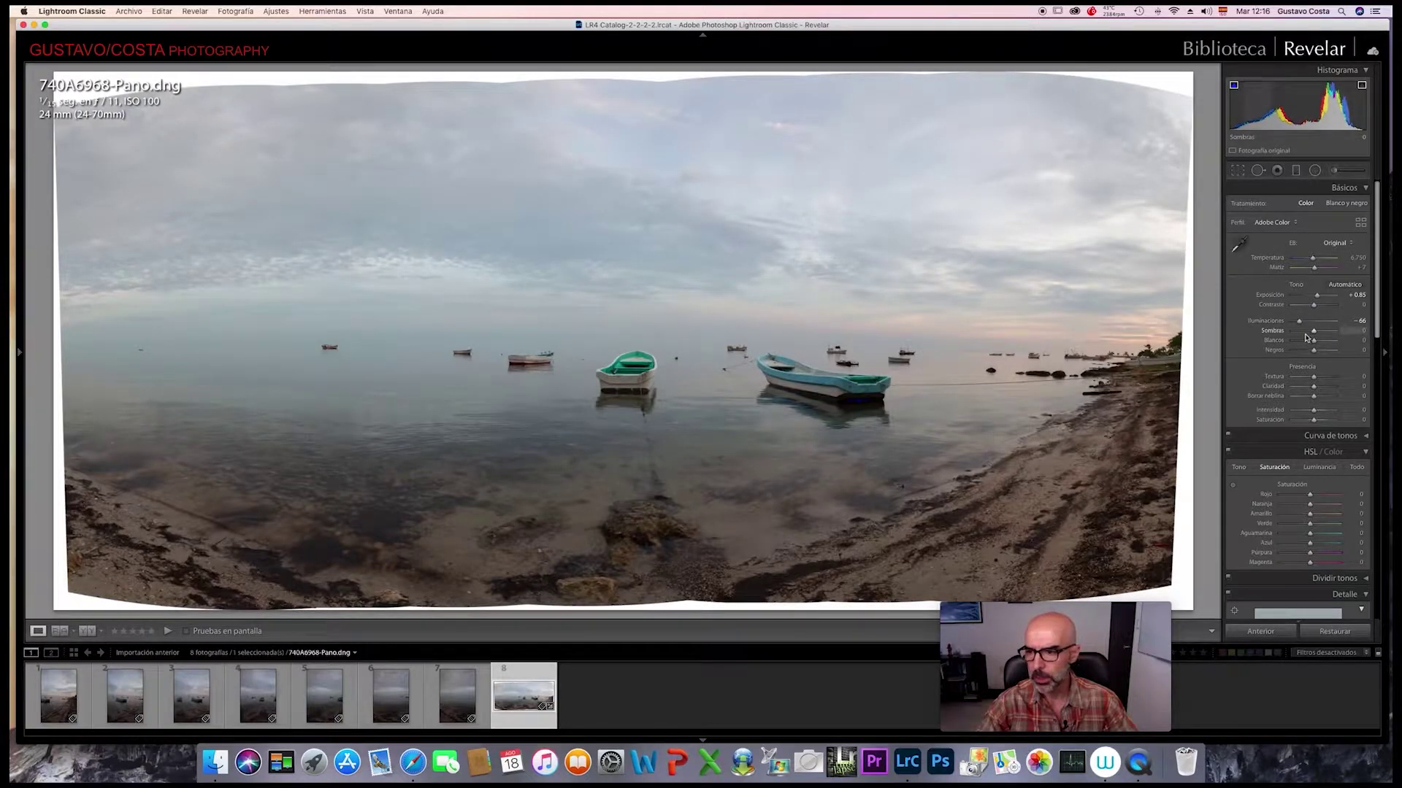
mouse_move(1314, 334)
left_mouse_down()
mouse_move(1328, 333)
mouse_move(1319, 341)
left_mouse_up()
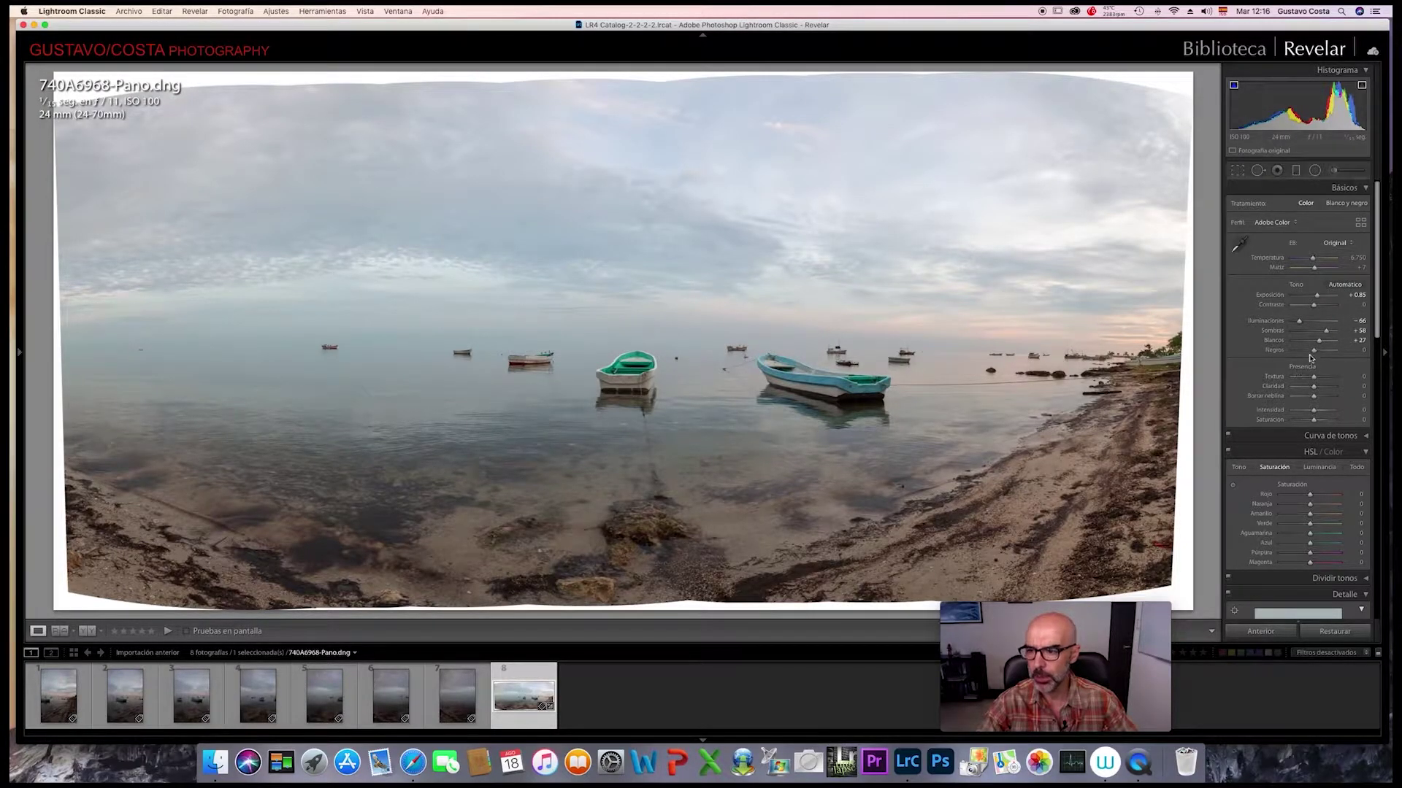
left_click_drag(1313, 351, 1311, 353)
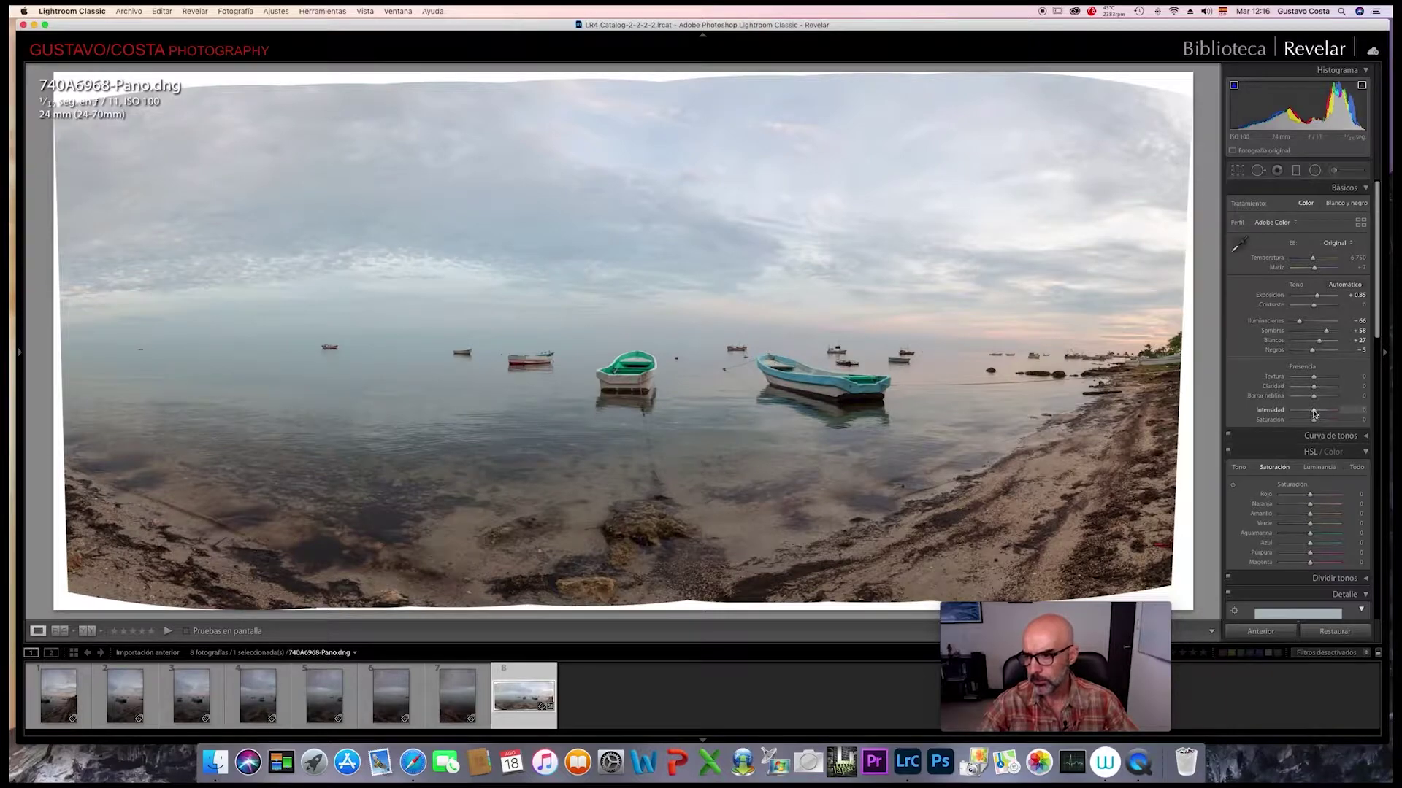
Set the panorama's vibrance (Intensidad) to +12 and compare the before and after versions side by side
left_click_drag(1314, 414, 1316, 413)
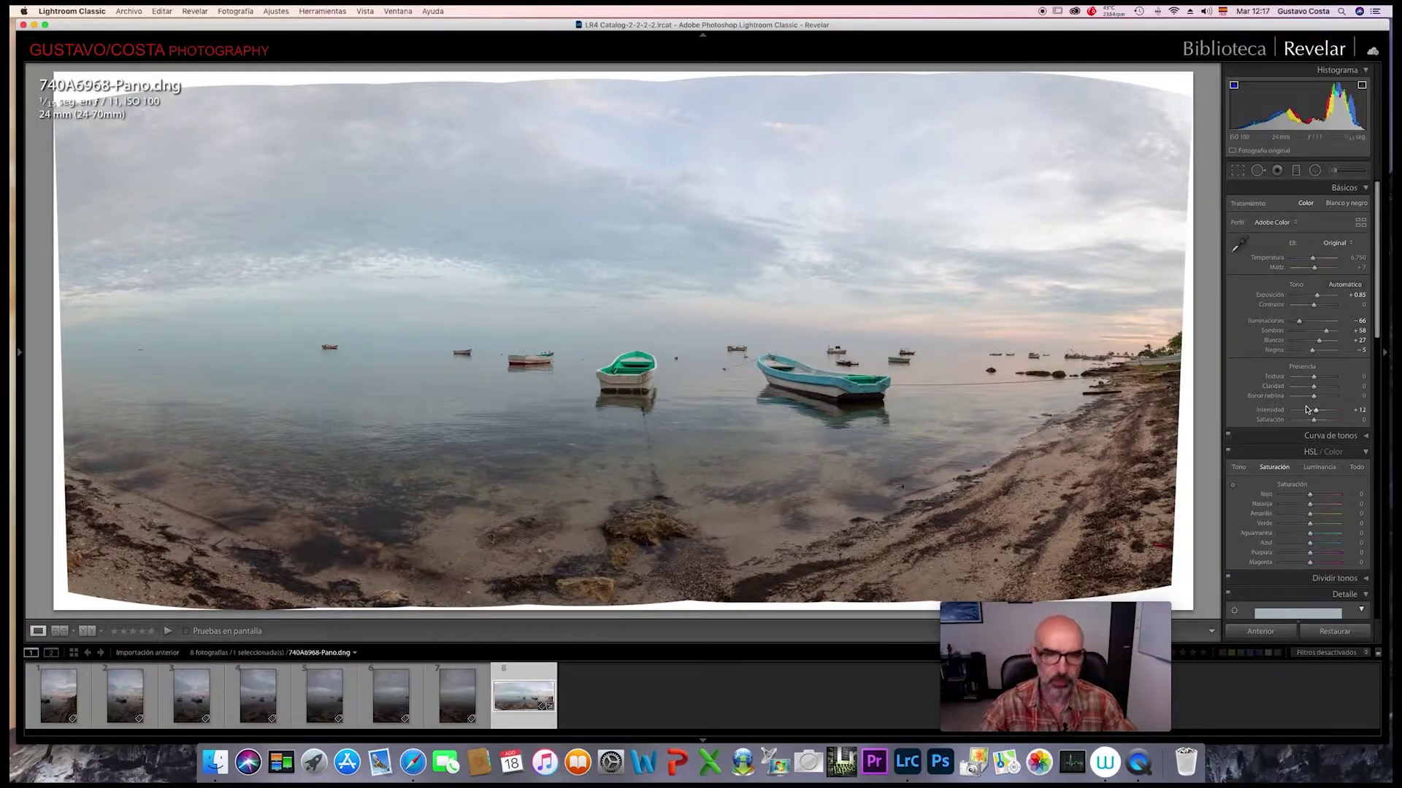
key("y")
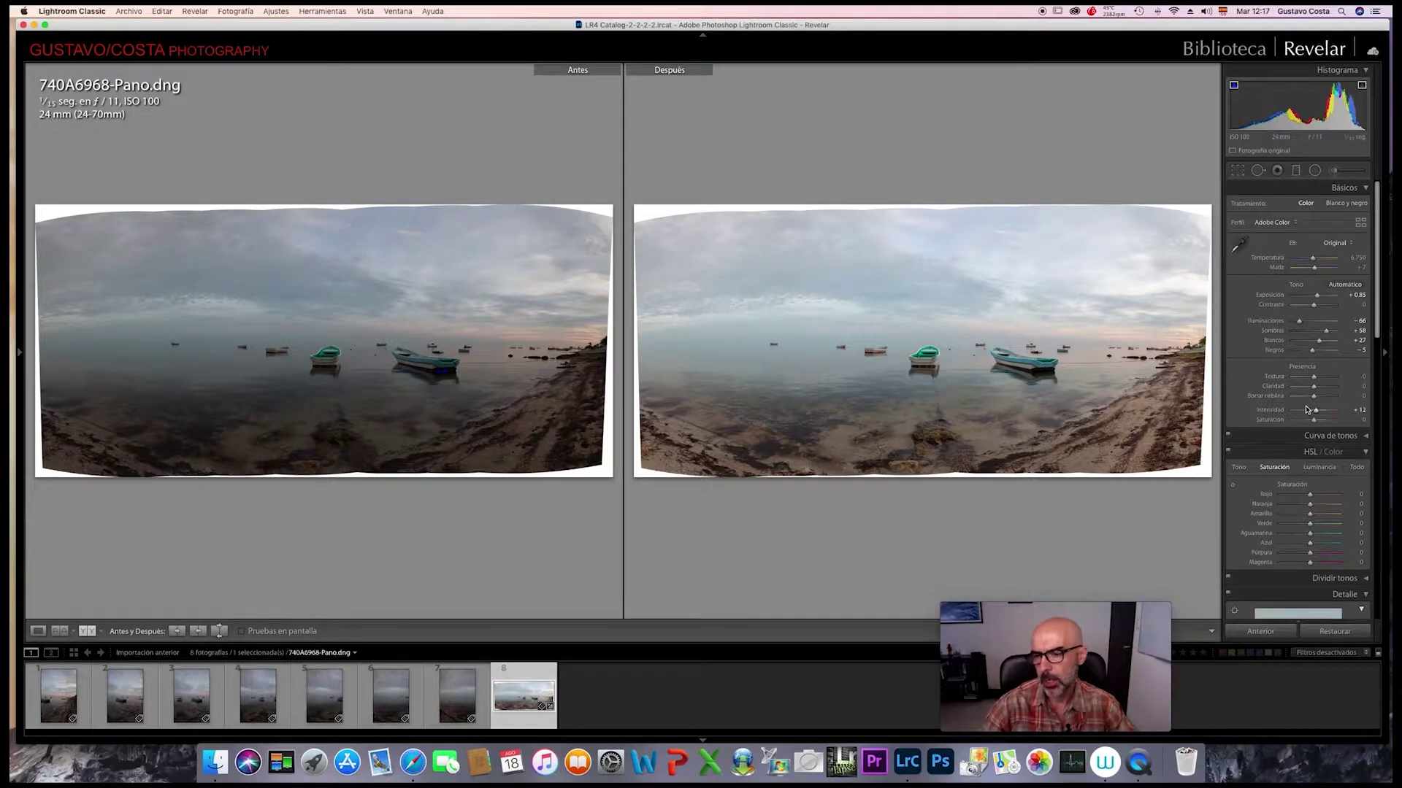
key("y")
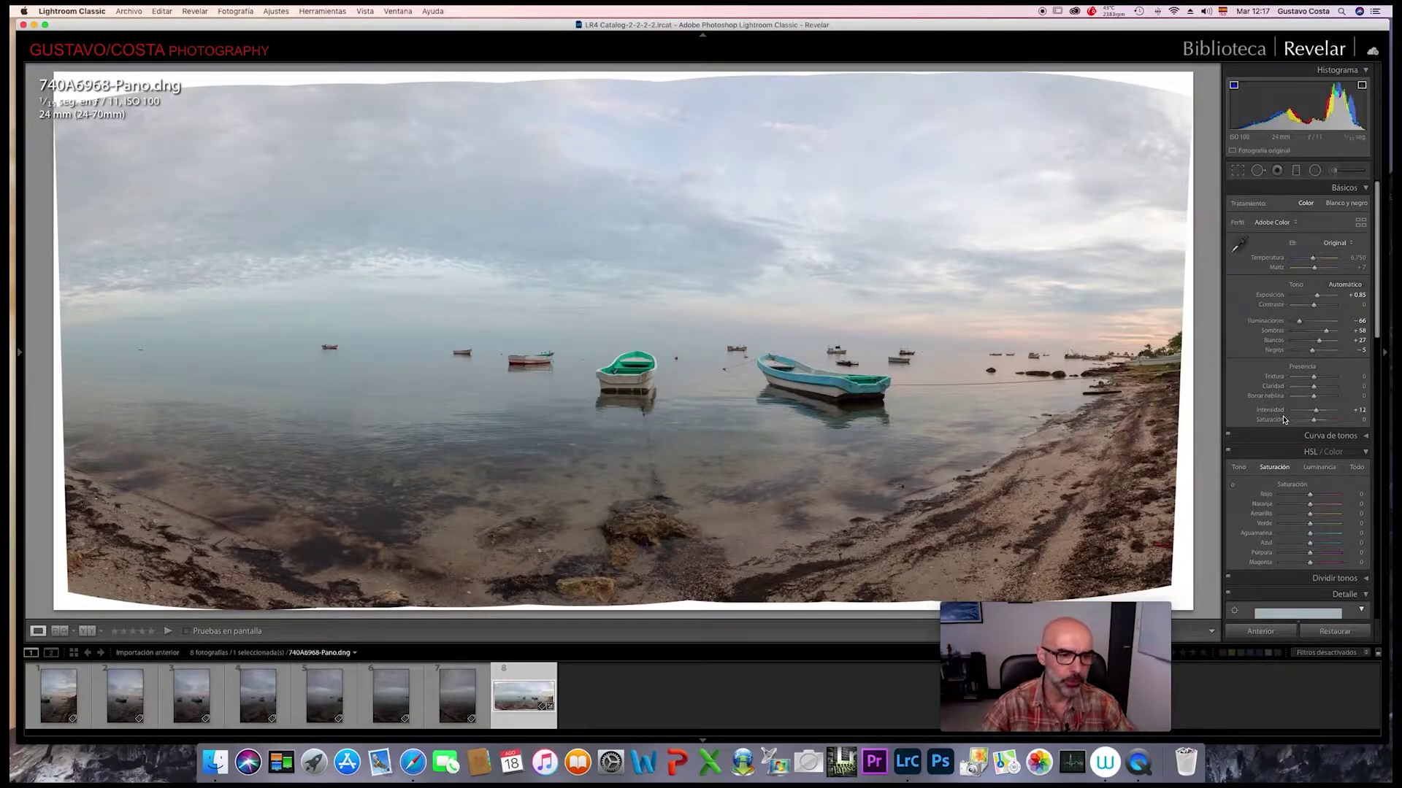
Adjust HSL luminance by targeting the green boat, sand and sky: orange +9, yellow +8, aquamarine +17, blue −37
scroll(1257, 433, "down", 4)
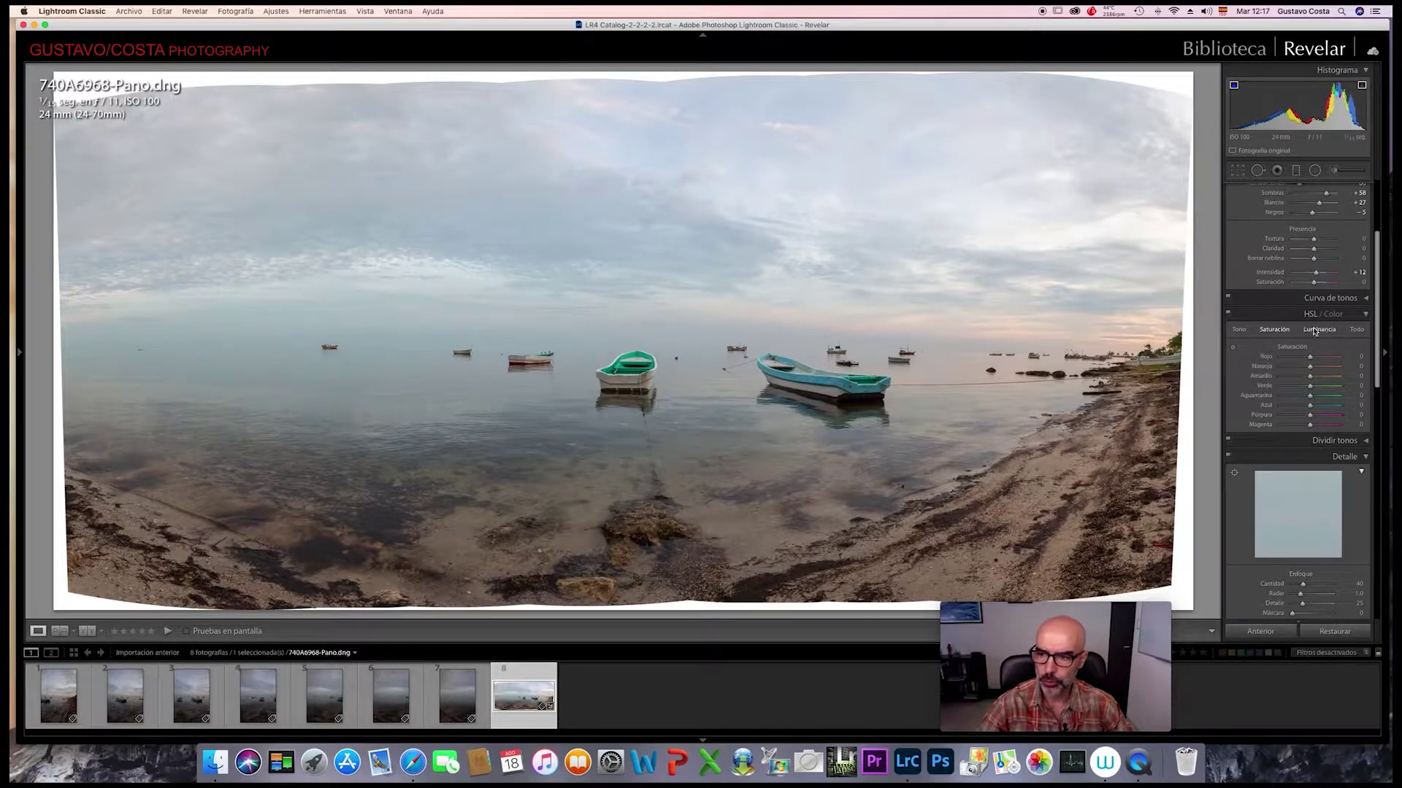
scroll(1311, 355, "down", 1)
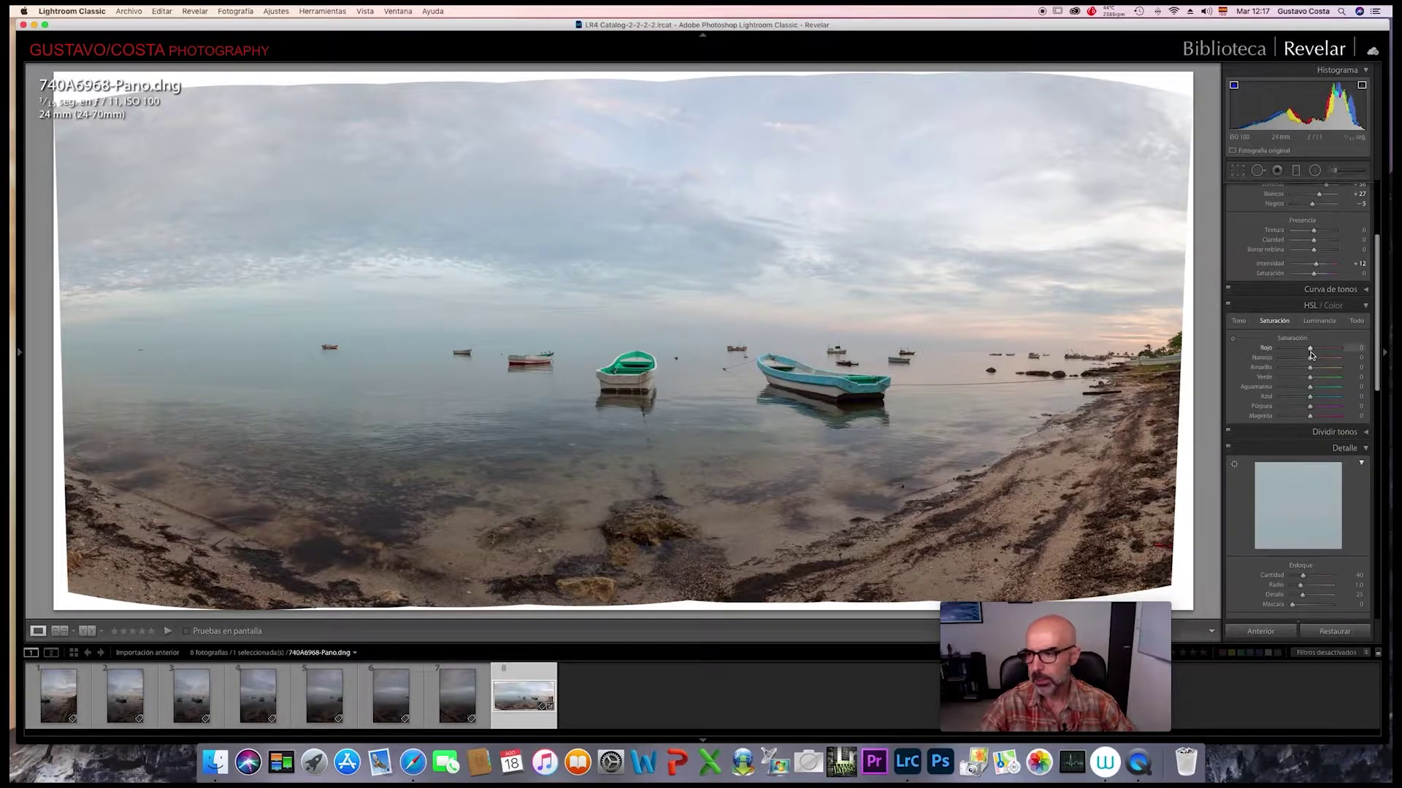
scroll(1309, 356, "down", 1)
left_click(1319, 305)
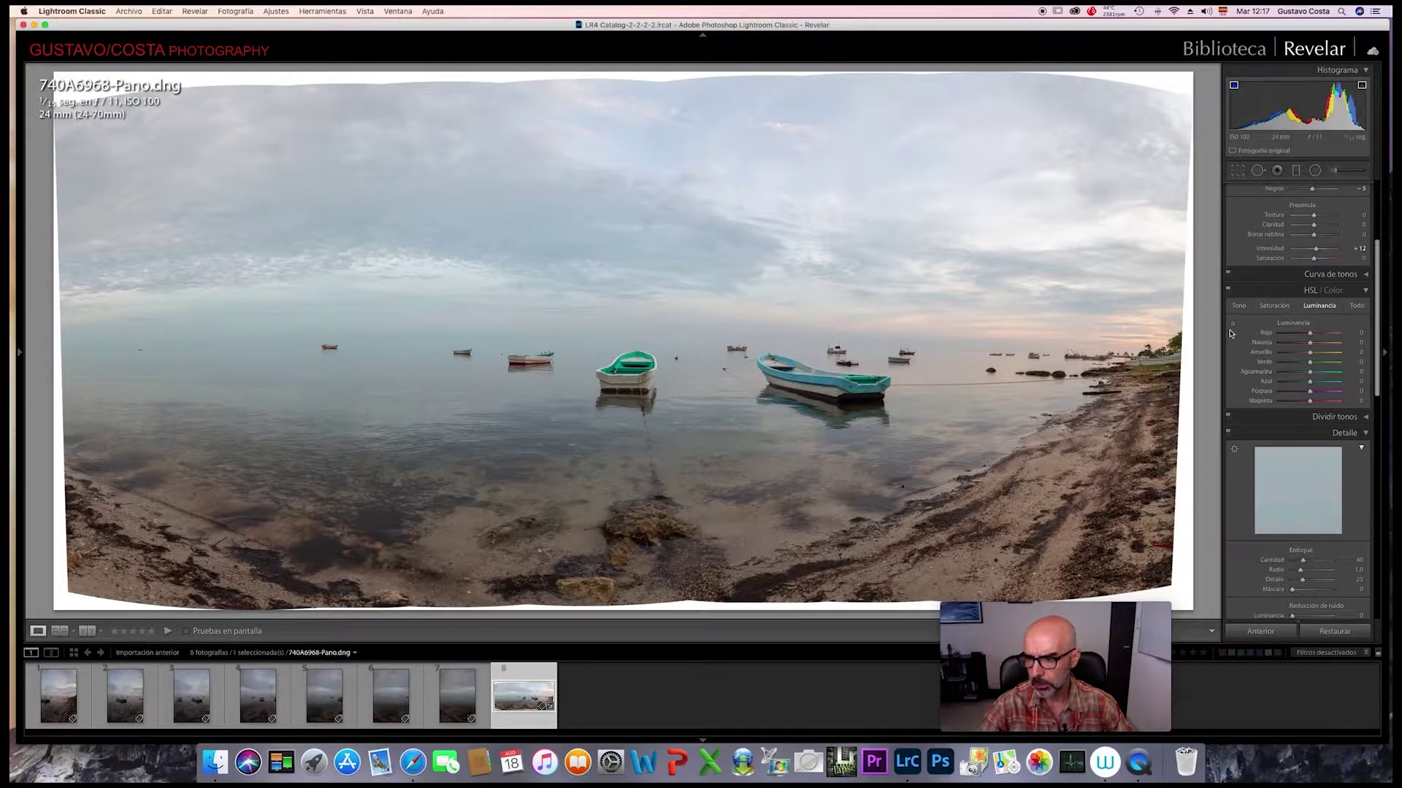
left_click(1232, 323)
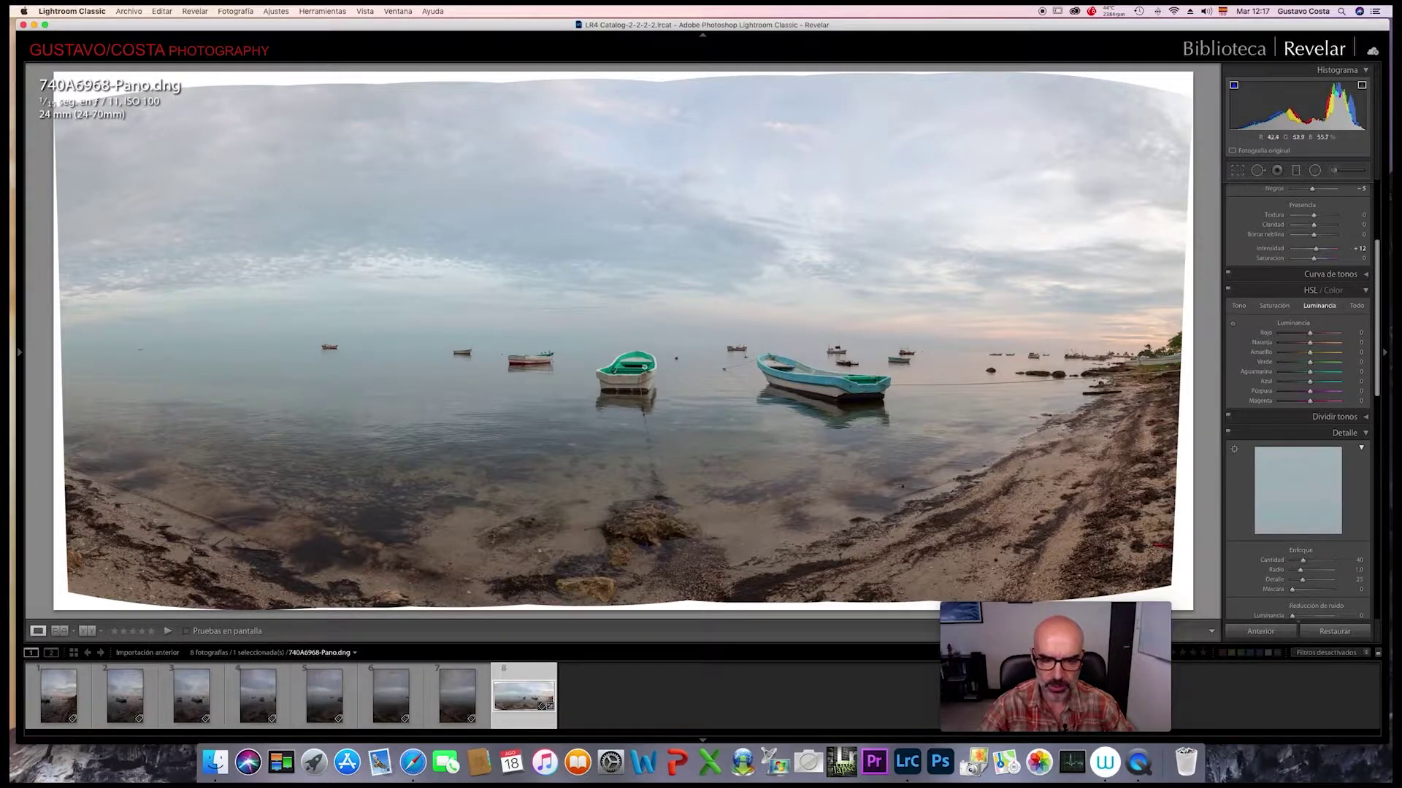
left_click(1234, 327)
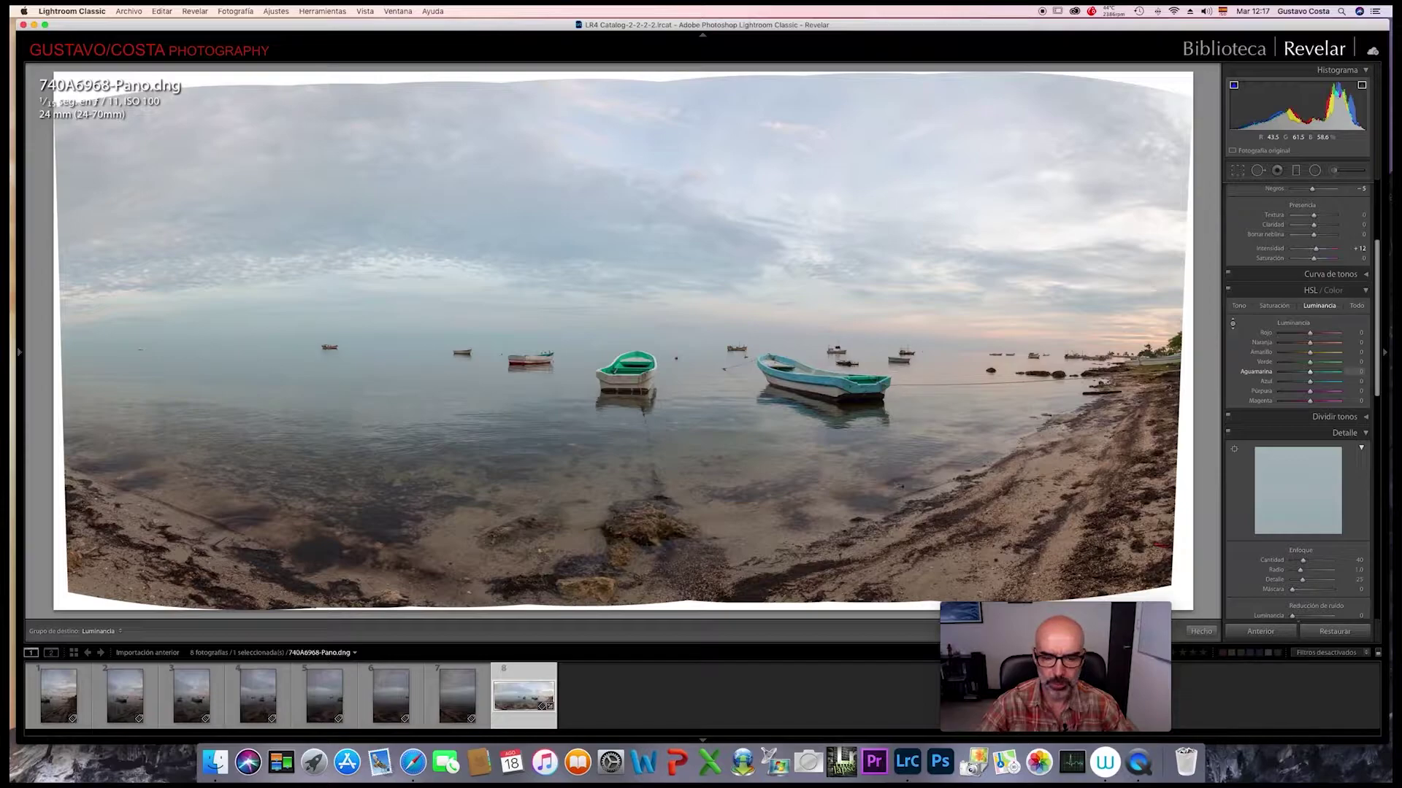
mouse_move(634, 368)
left_mouse_down()
mouse_move(633, 343)
mouse_move(633, 358)
left_mouse_up()
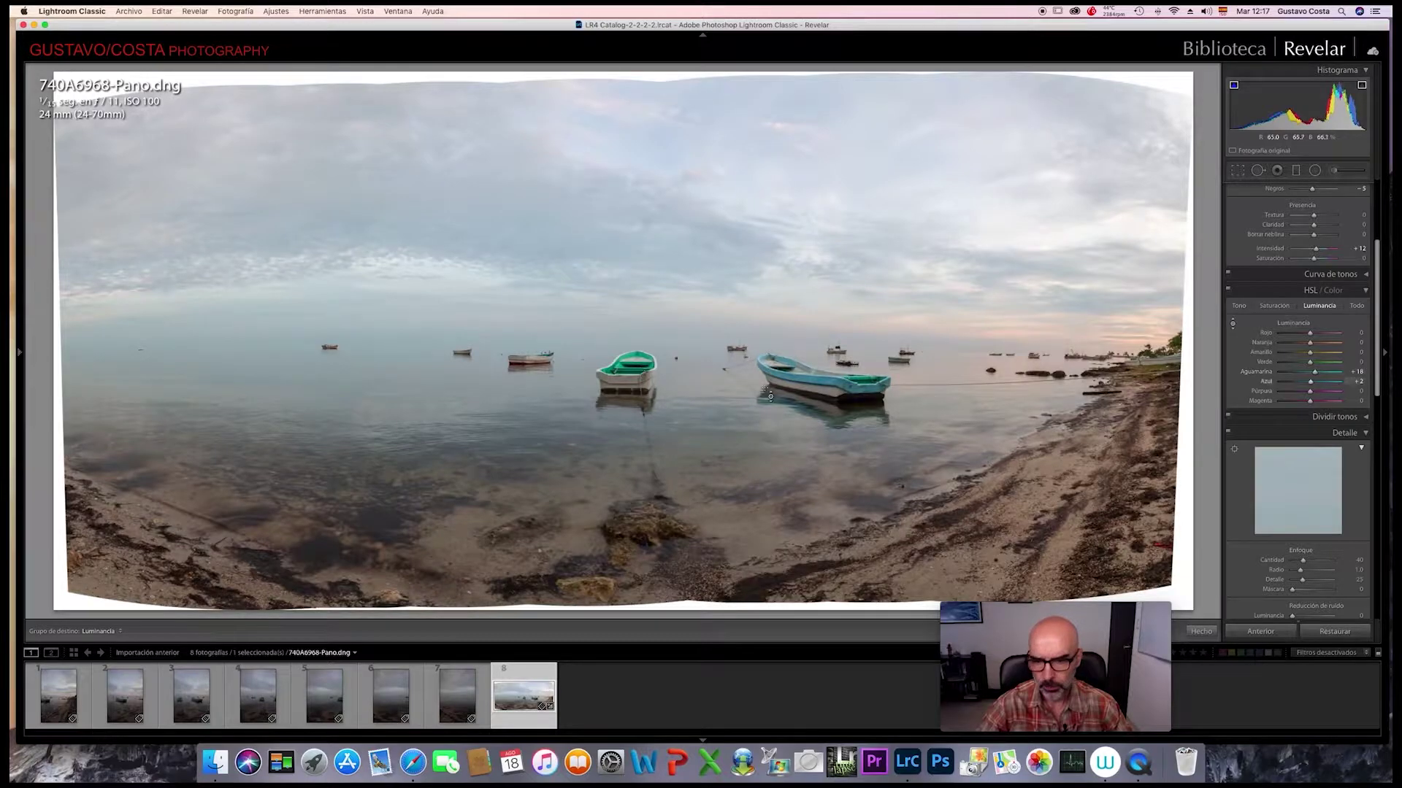
left_click_drag(1051, 503, 1051, 475)
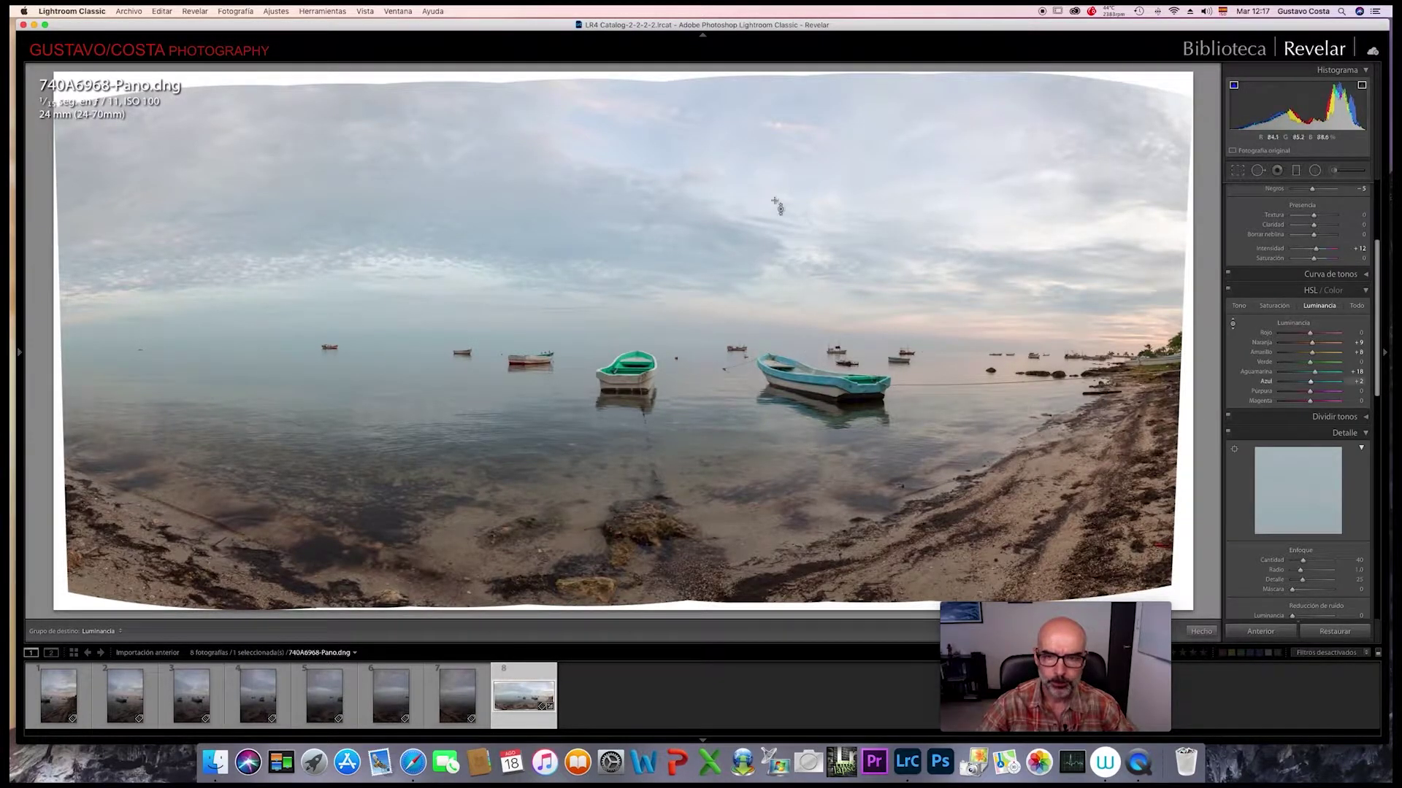
left_click_drag(664, 151, 664, 184)
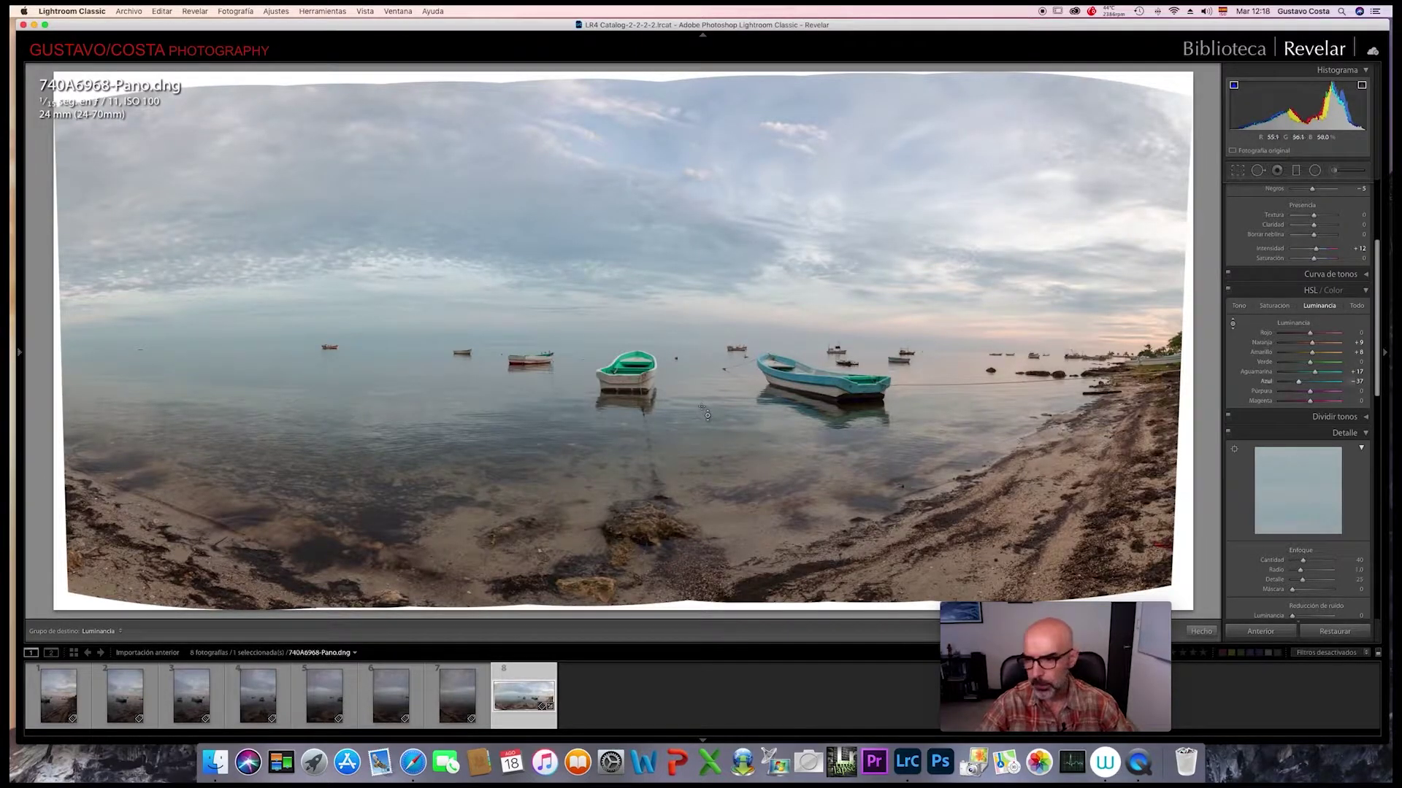
Raise HSL saturation by targeting the green boat, sand and horizon glow: orange +29, yellow +16, aquamarine +29, blue +4
left_click(1274, 305)
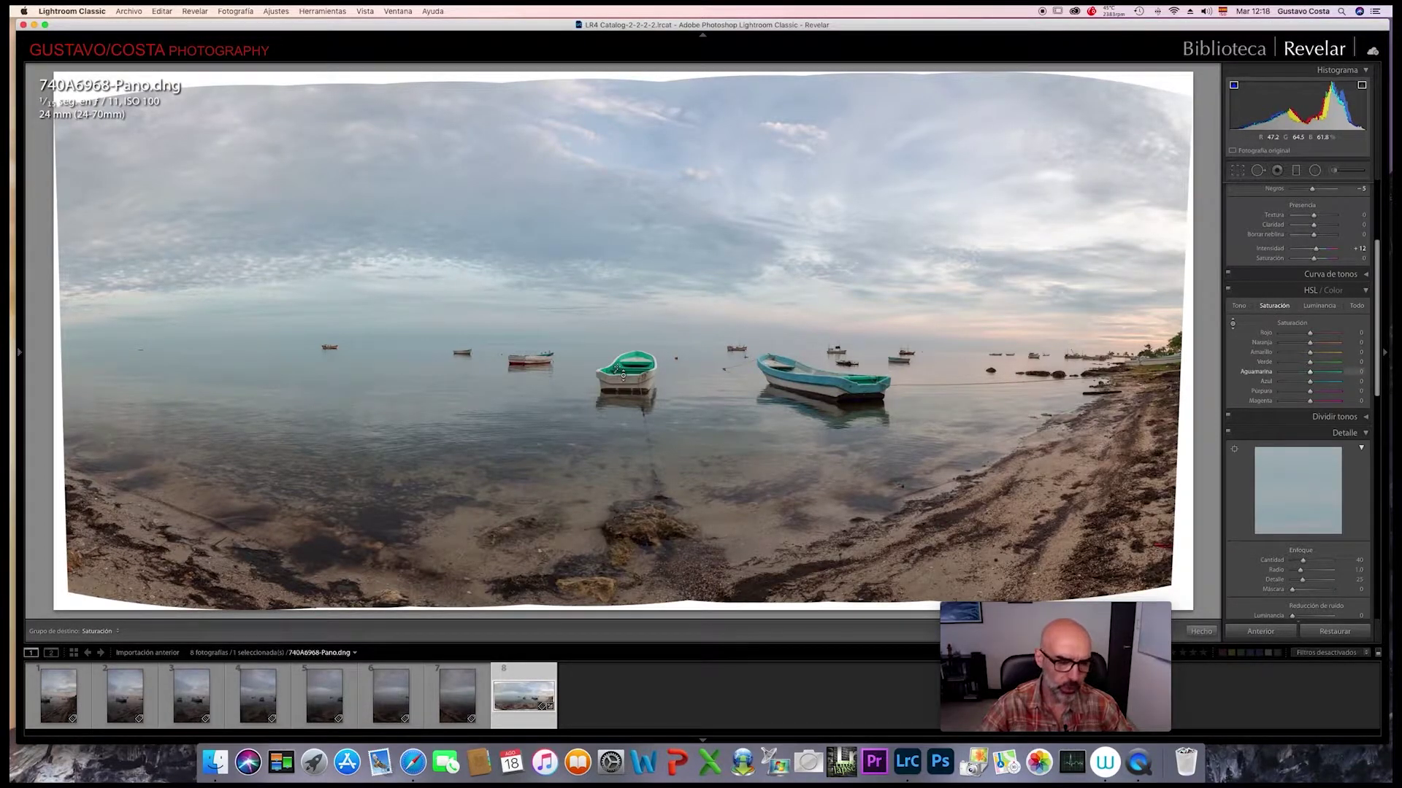
left_click_drag(633, 363, 632, 354)
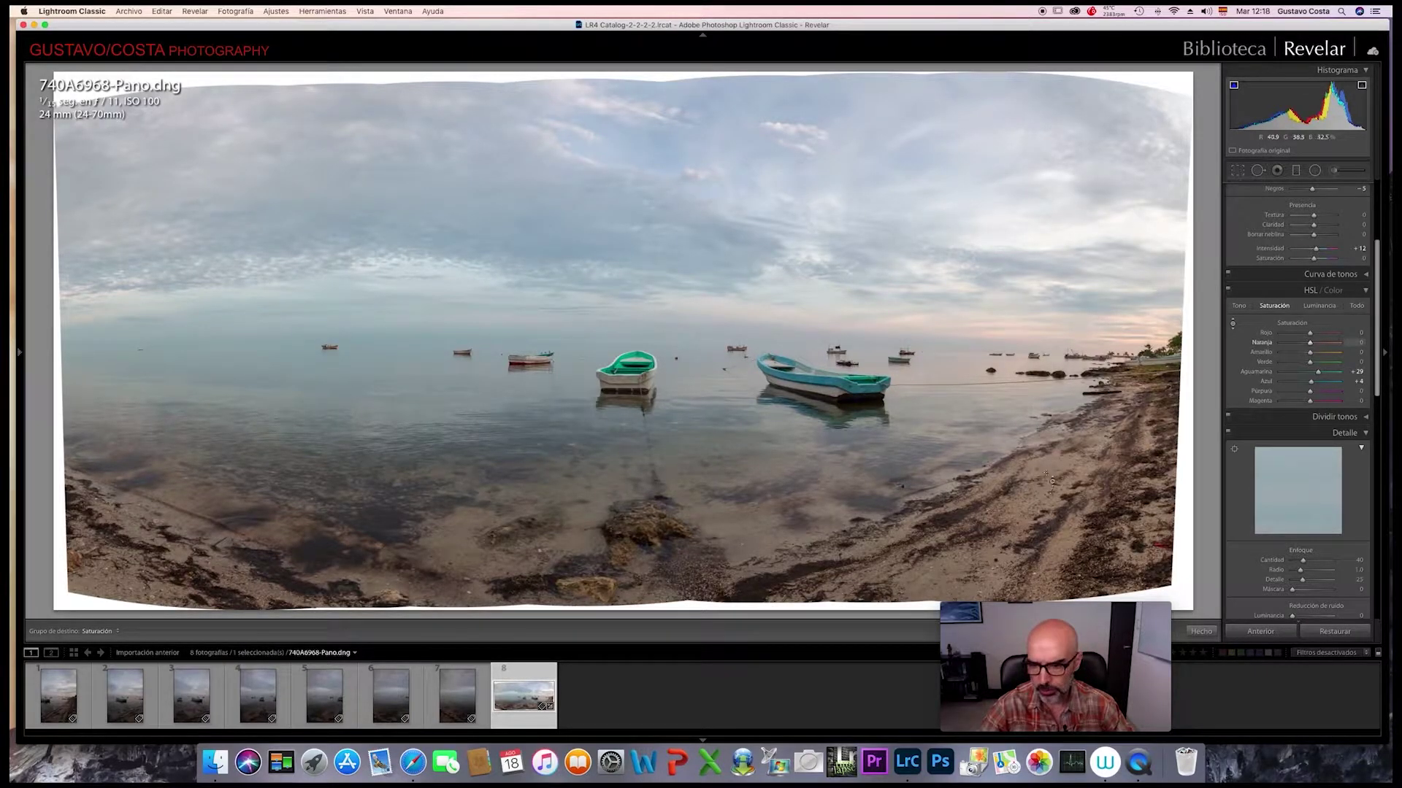
left_click_drag(1056, 477, 1052, 469)
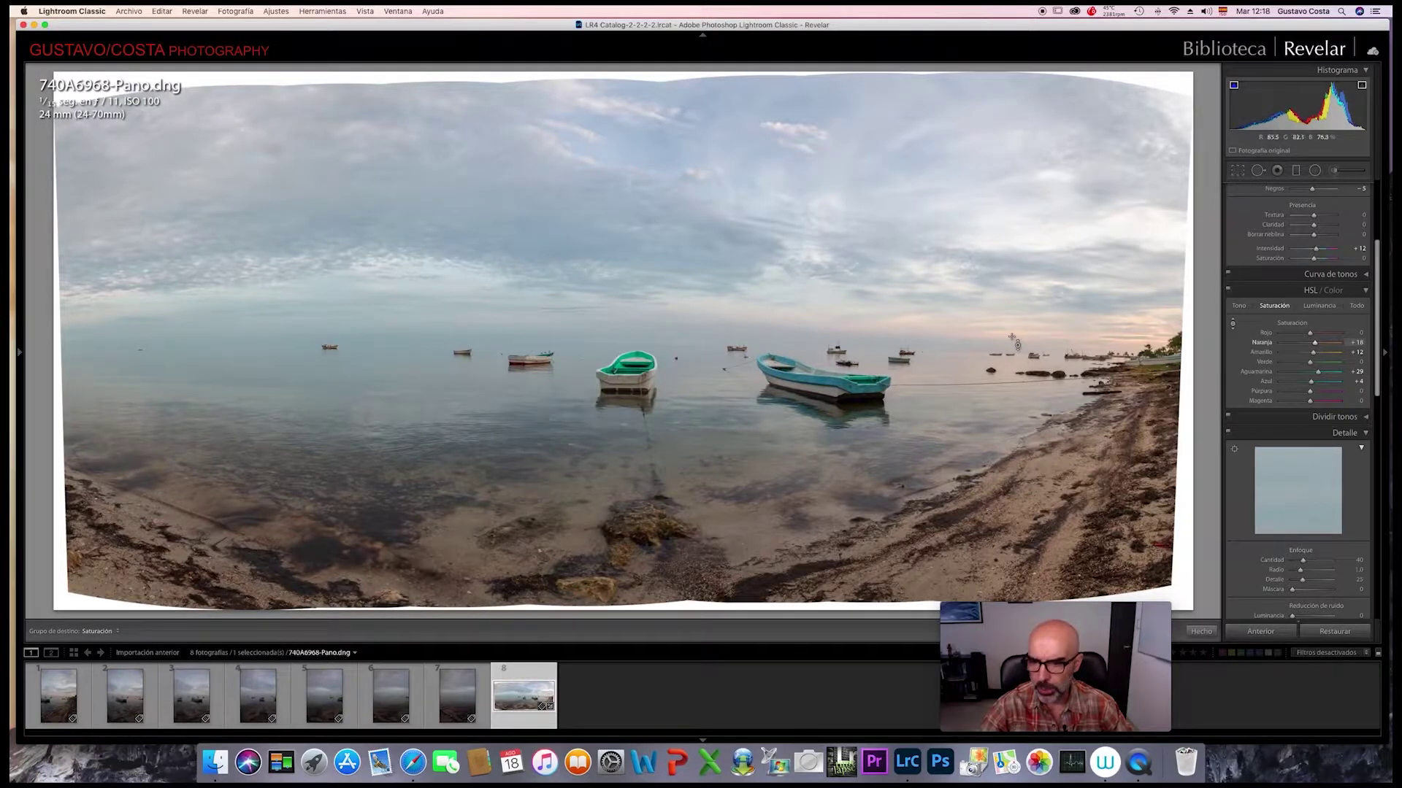
left_click_drag(1016, 343, 1009, 335)
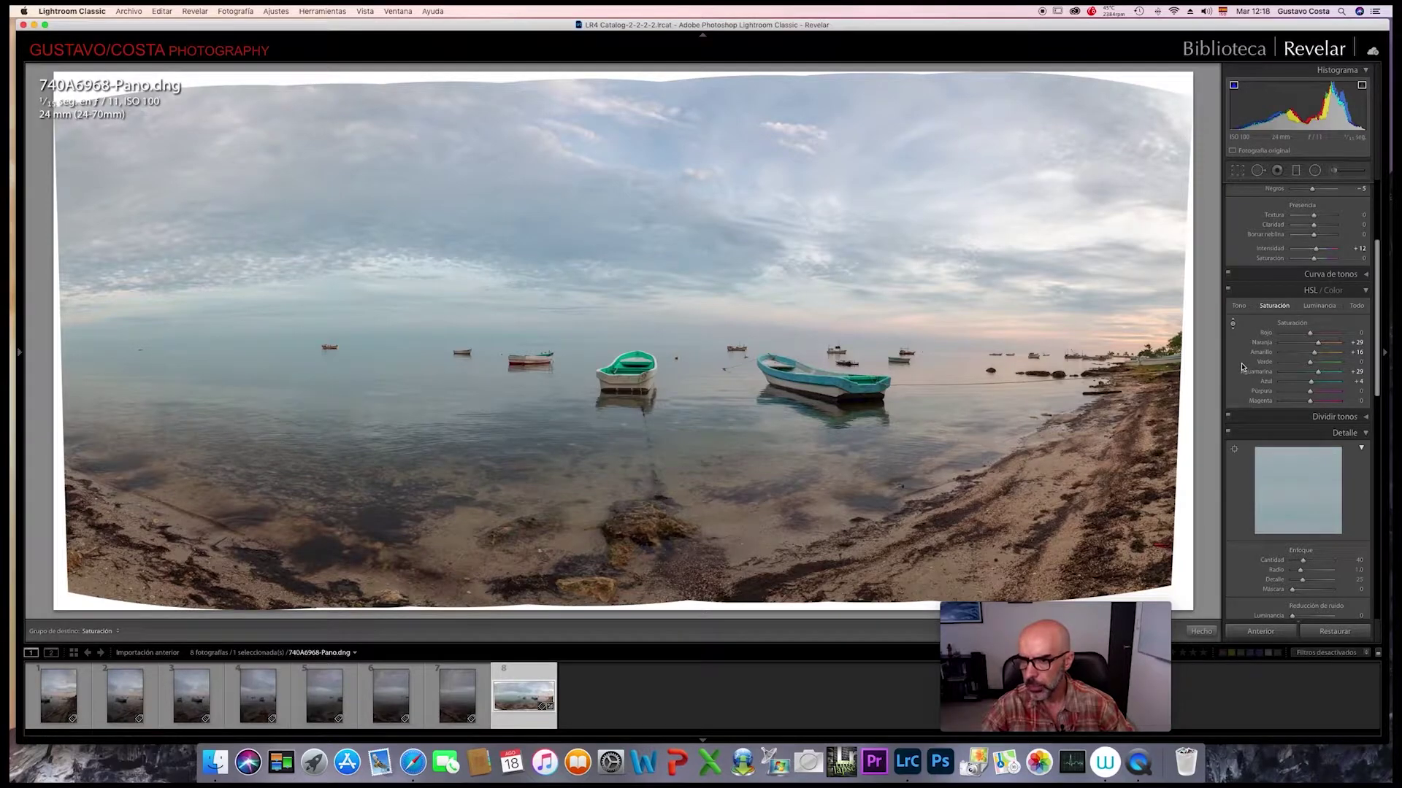
scroll(1261, 493, "down", 5)
scroll(1261, 493, "down", 2)
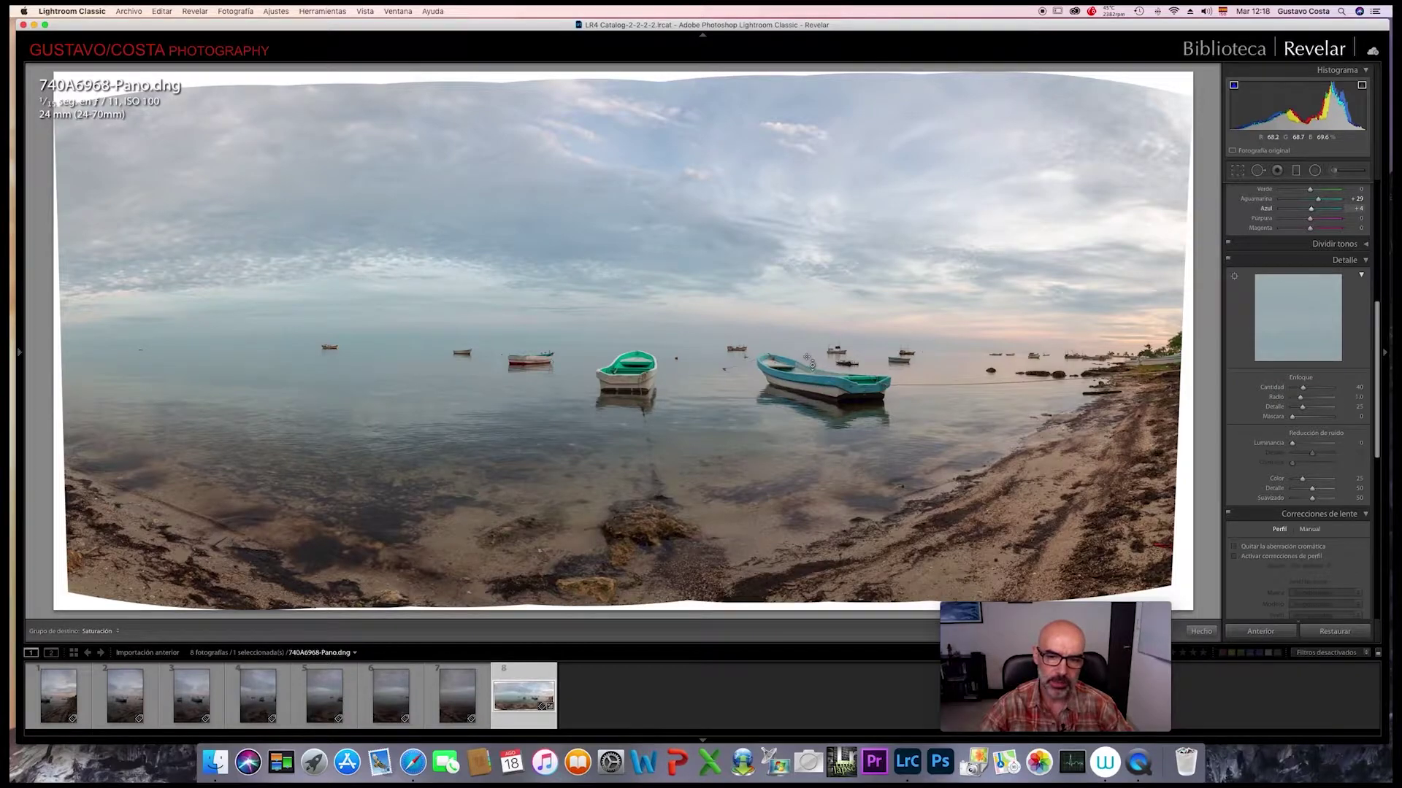
key("Escape")
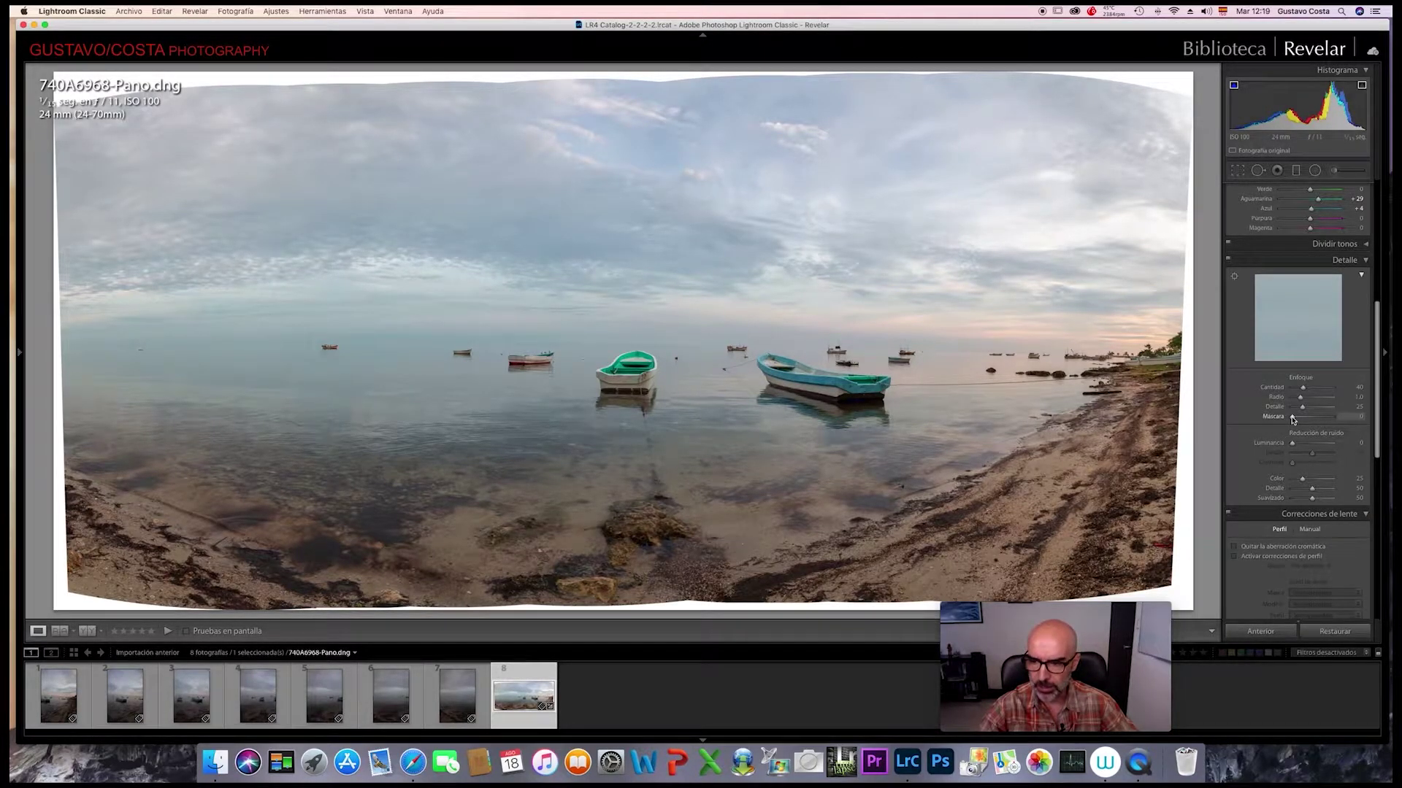
Set the sharpening mask to 78 using the black-and-white mask preview, limiting sharpening to the edges
left_click(1292, 417)
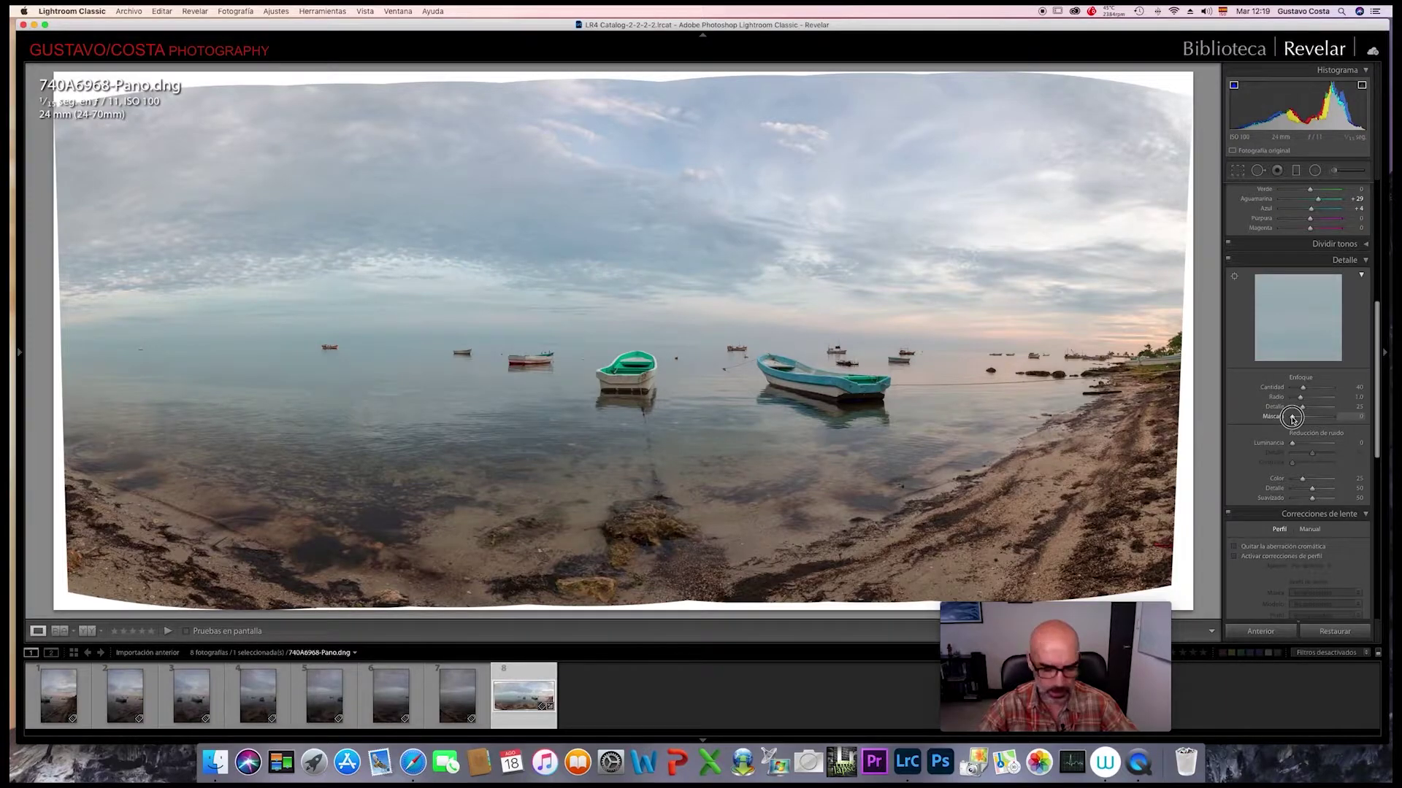
left_click(1292, 417, "alt")
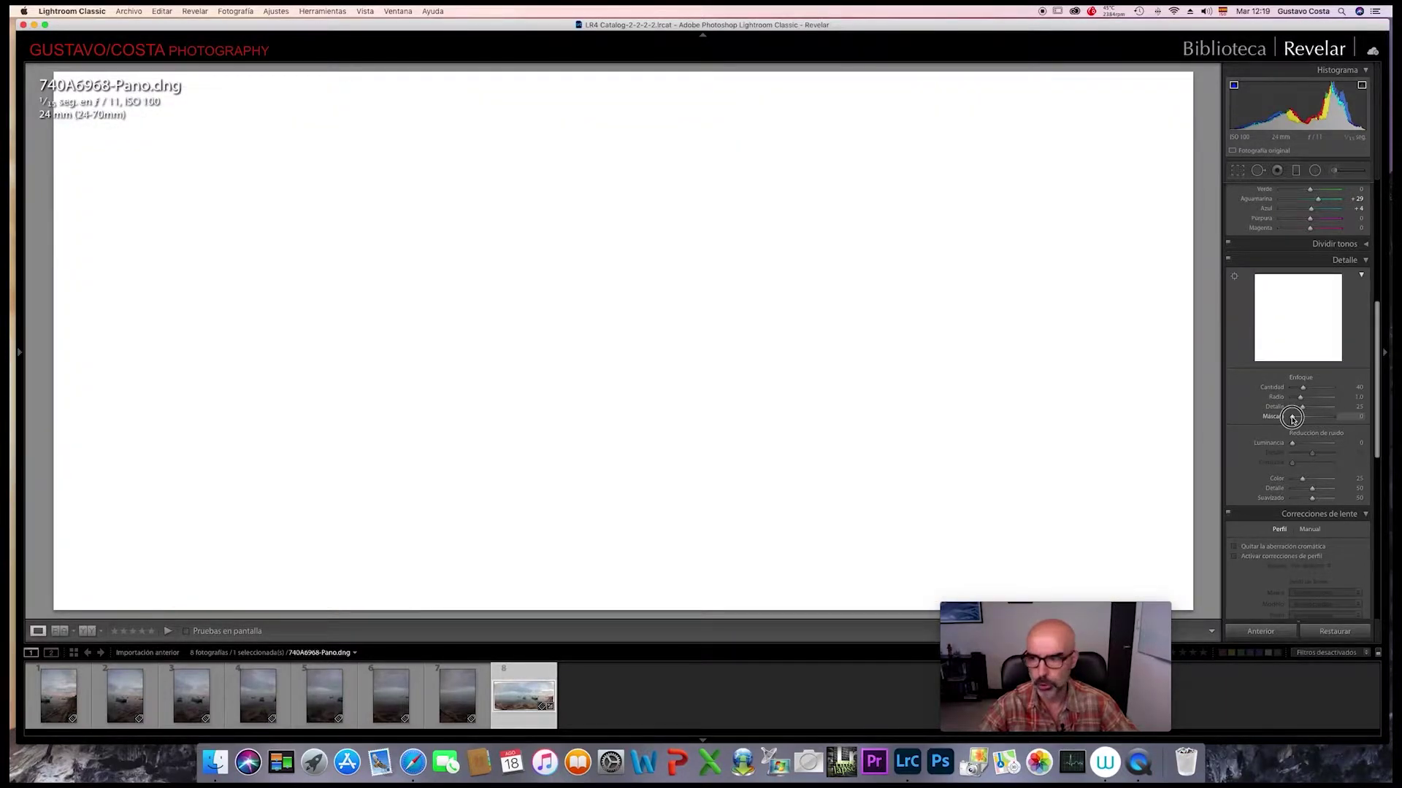
left_click_drag(1292, 417, 1314, 416)
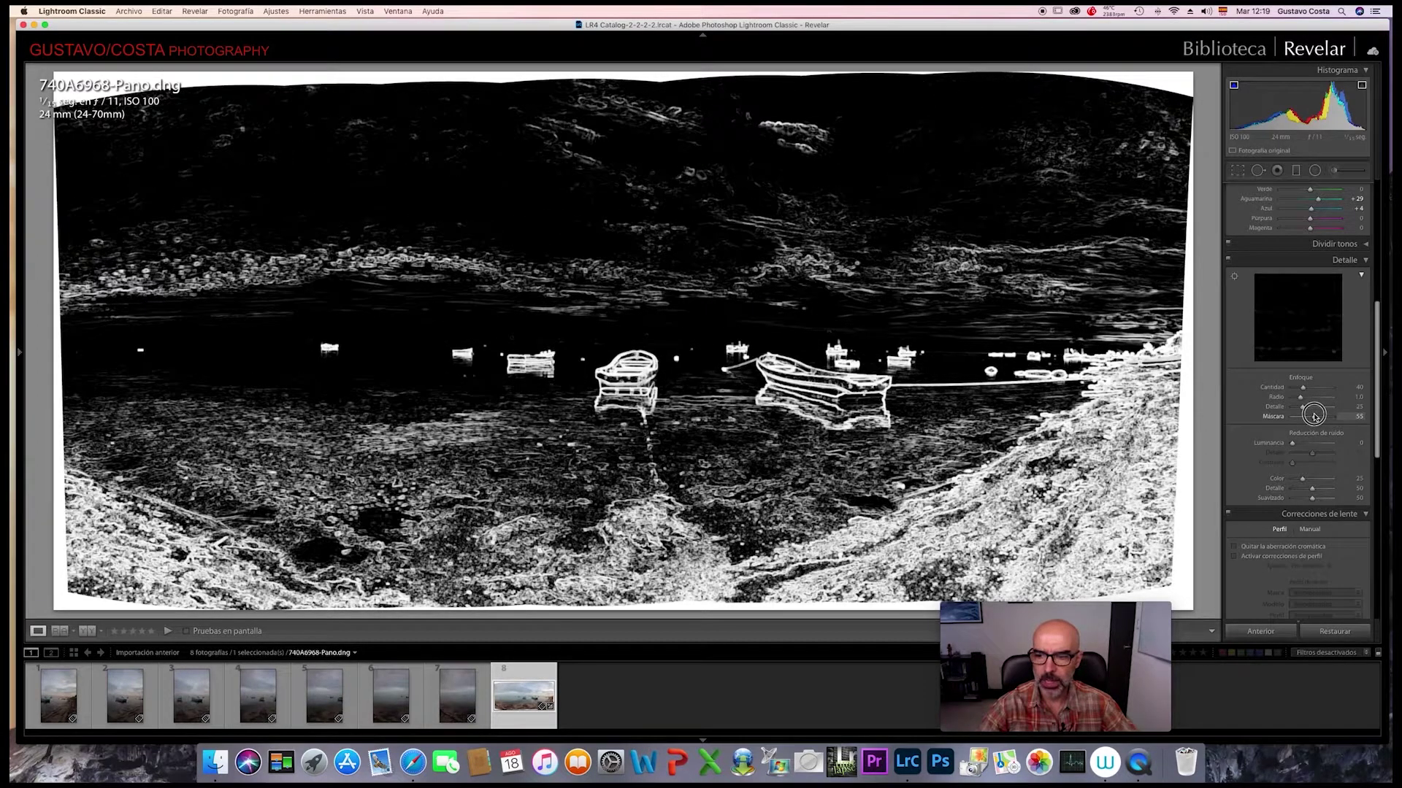
left_click_drag(1314, 416, 1323, 416)
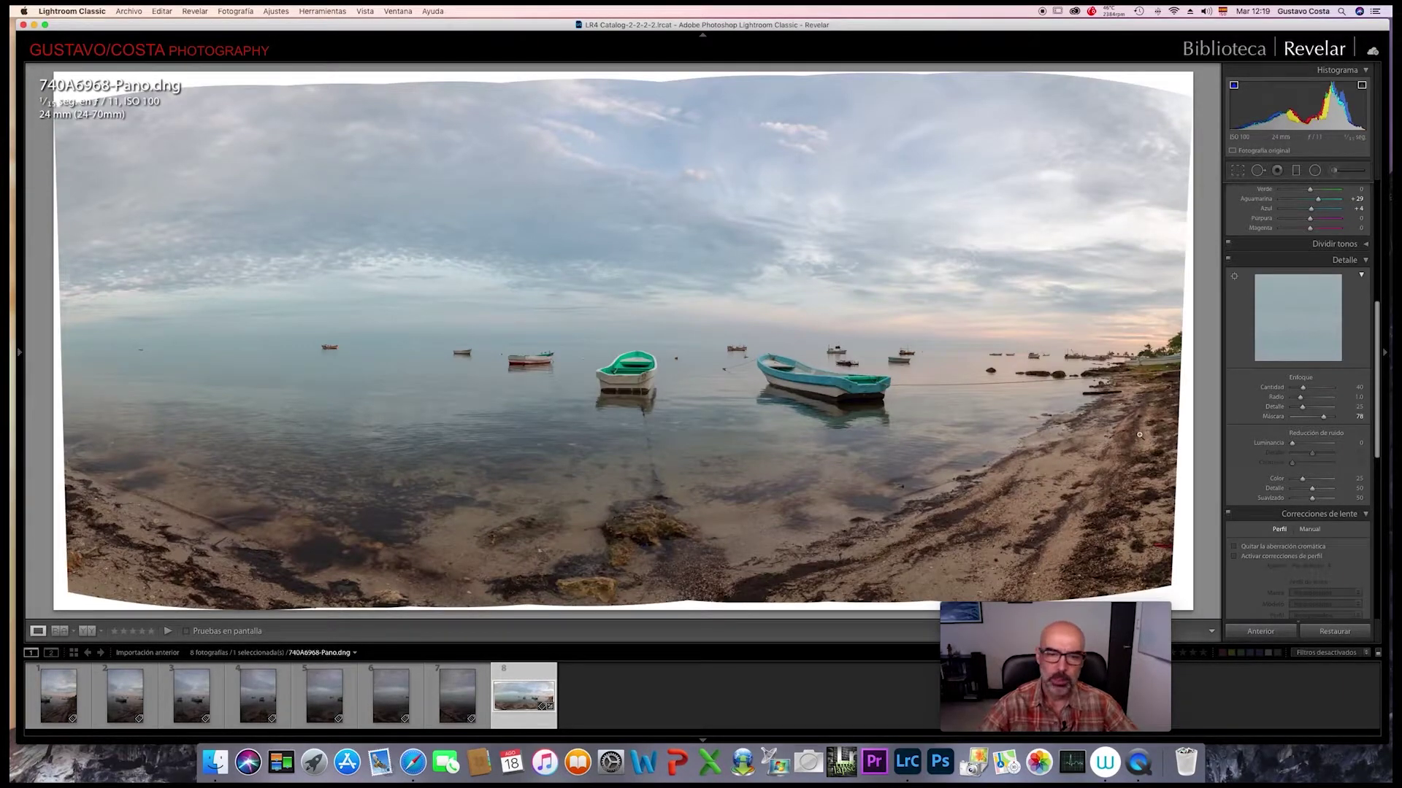
Try sharpening amounts of 115, 56, 0 and 150 while inspecting the turquoise boat up close
left_click(769, 363)
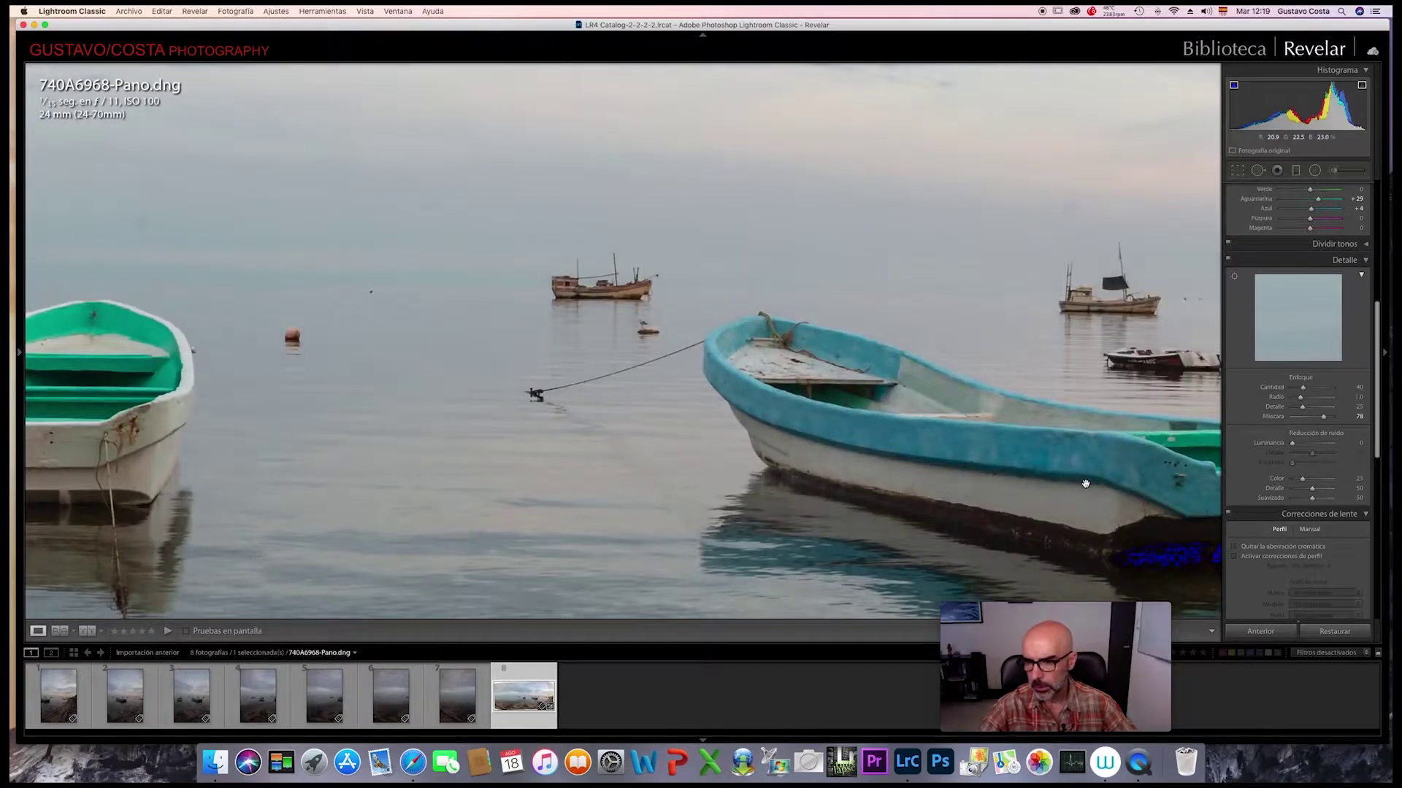
left_click(1086, 484)
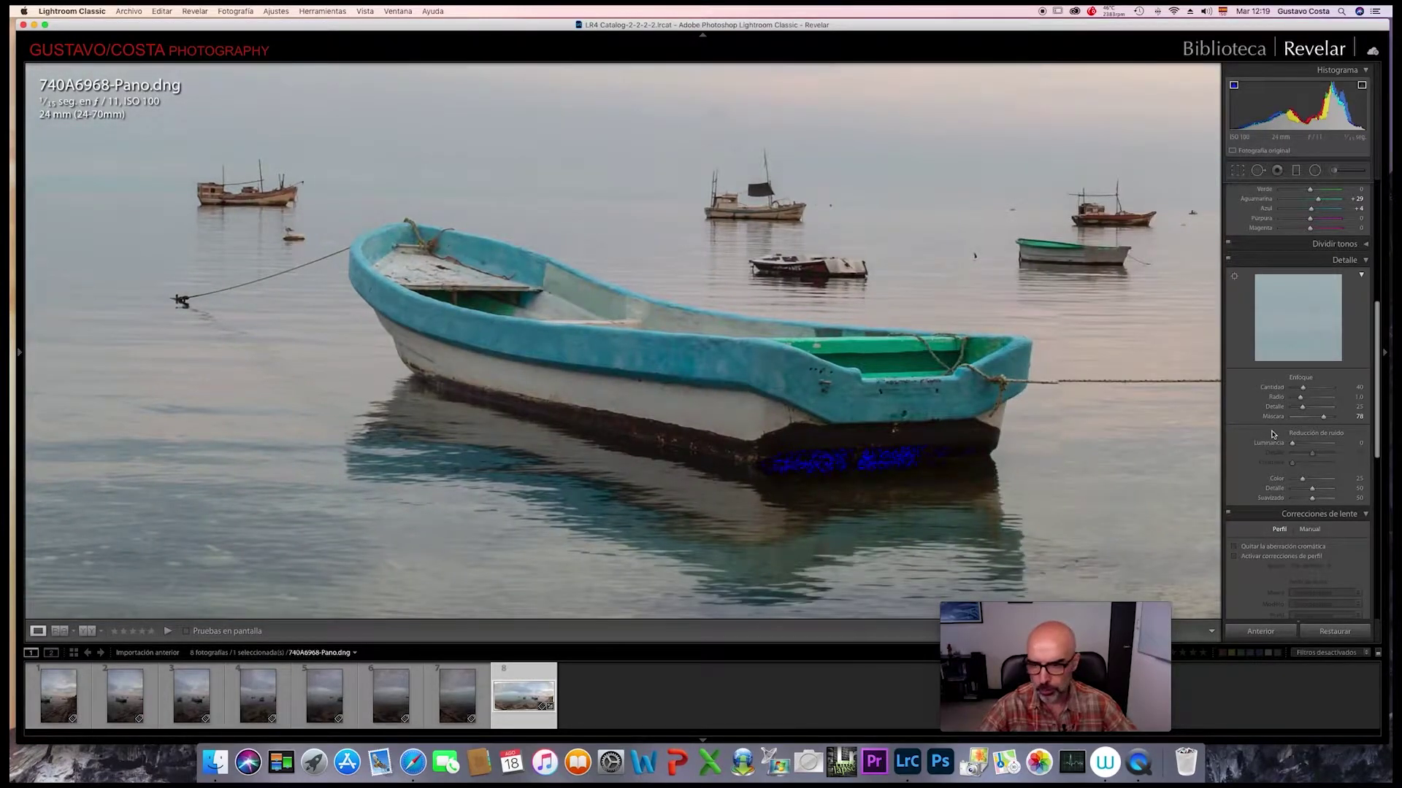
left_click(1302, 387)
left_click_drag(1303, 390, 1322, 391)
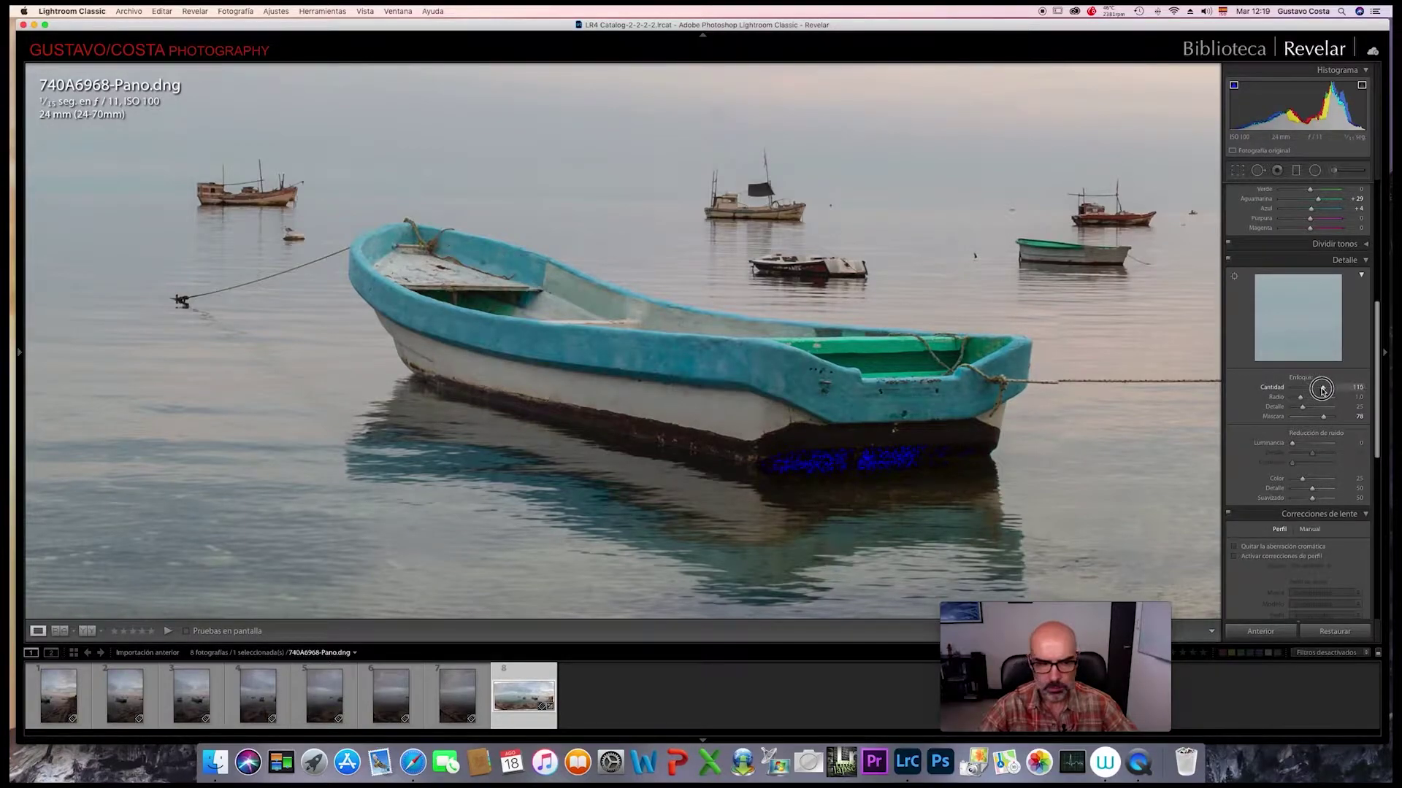
left_click_drag(1322, 389, 1306, 390)
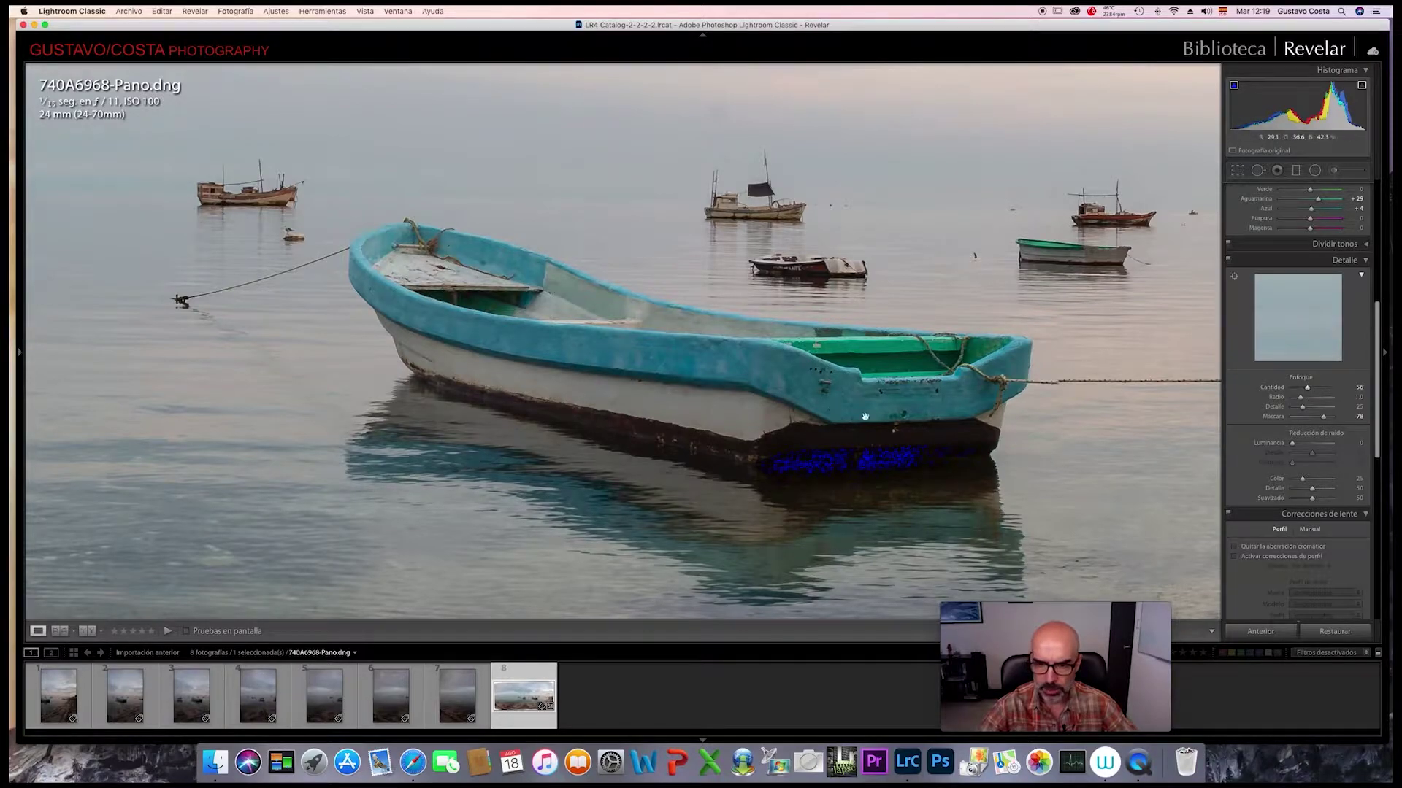
left_click(1308, 391)
left_click_drag(1308, 391, 1276, 415)
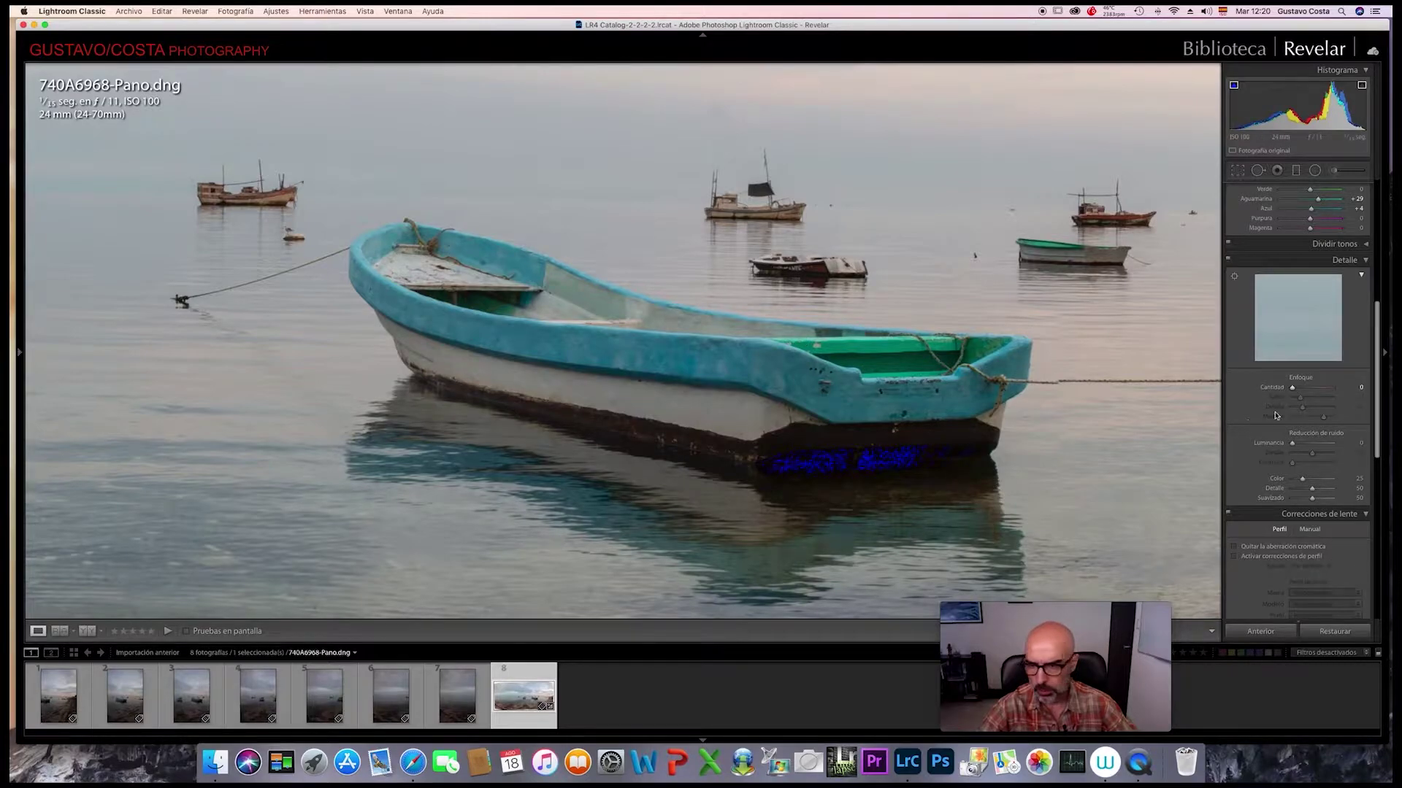
left_click_drag(1292, 392, 1336, 389)
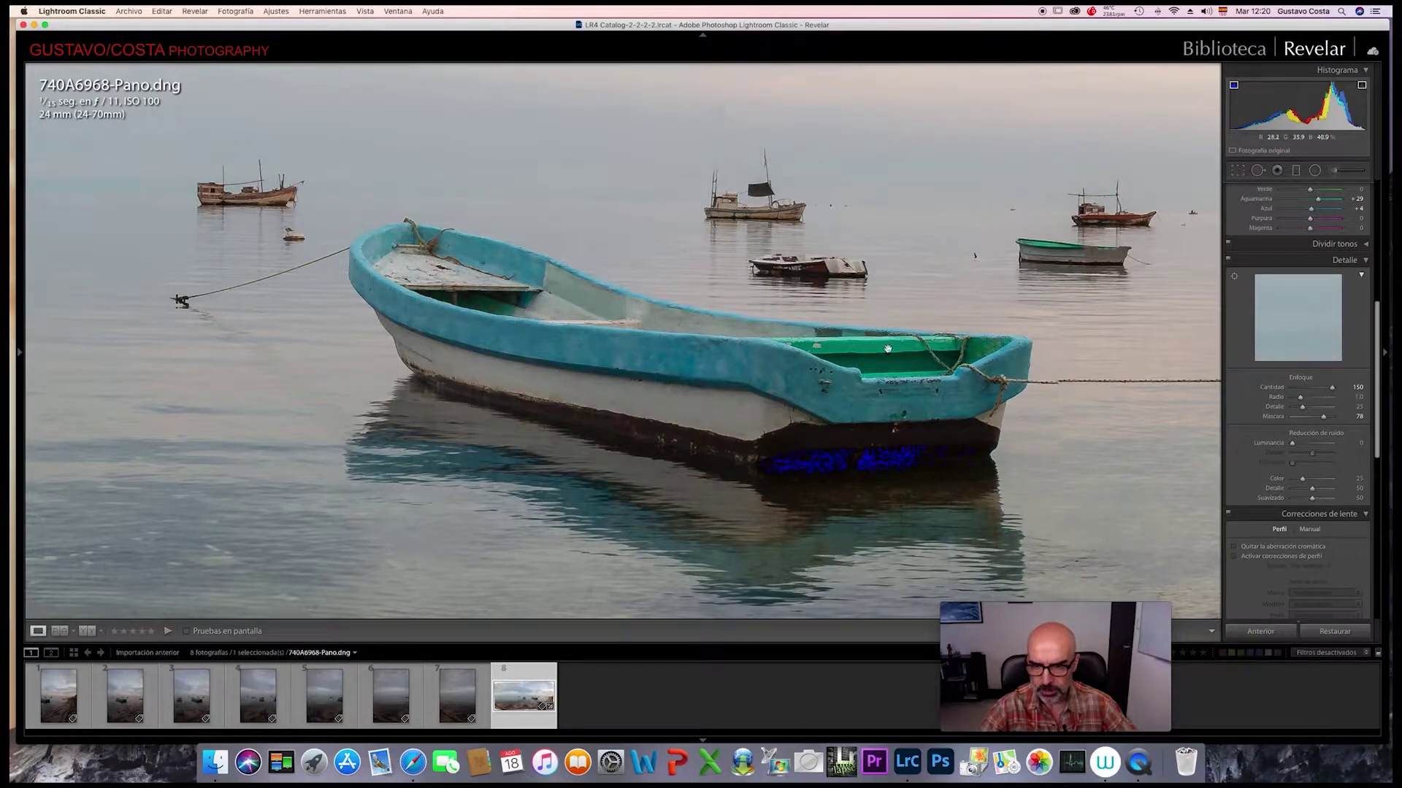
Set the sharpening amount to 52 and return to the full panorama
left_click_drag(1332, 390, 1306, 391)
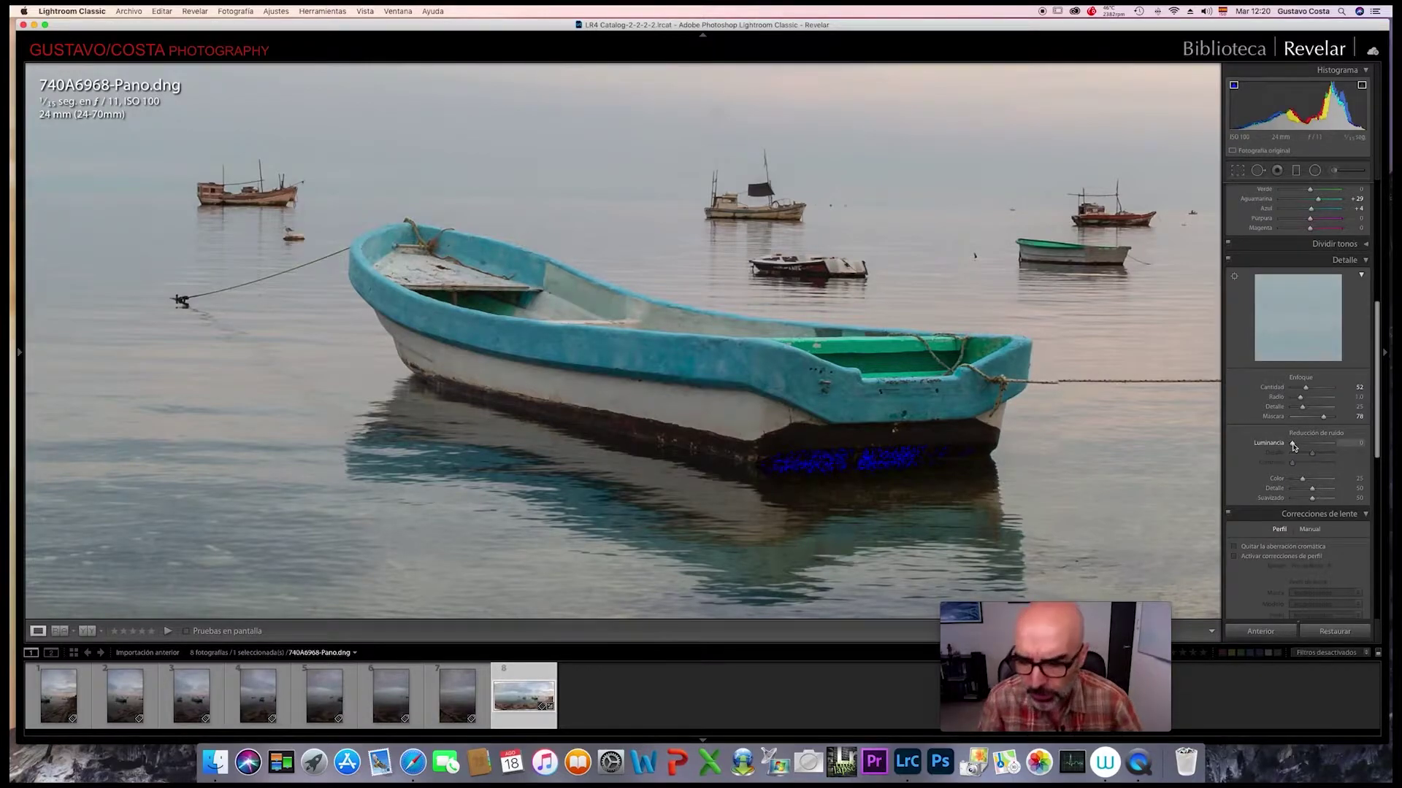
scroll(1251, 437, "down", 5)
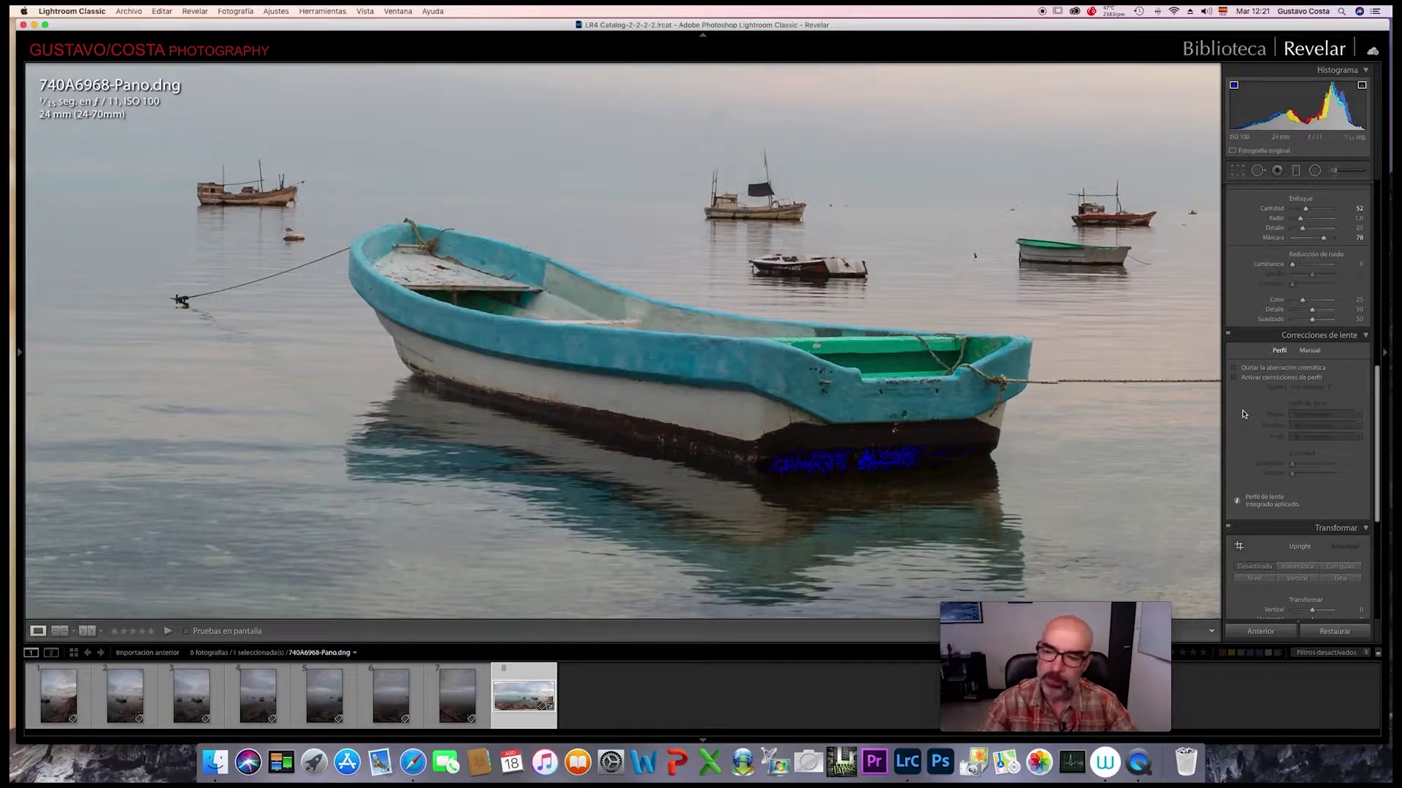
left_click(985, 320)
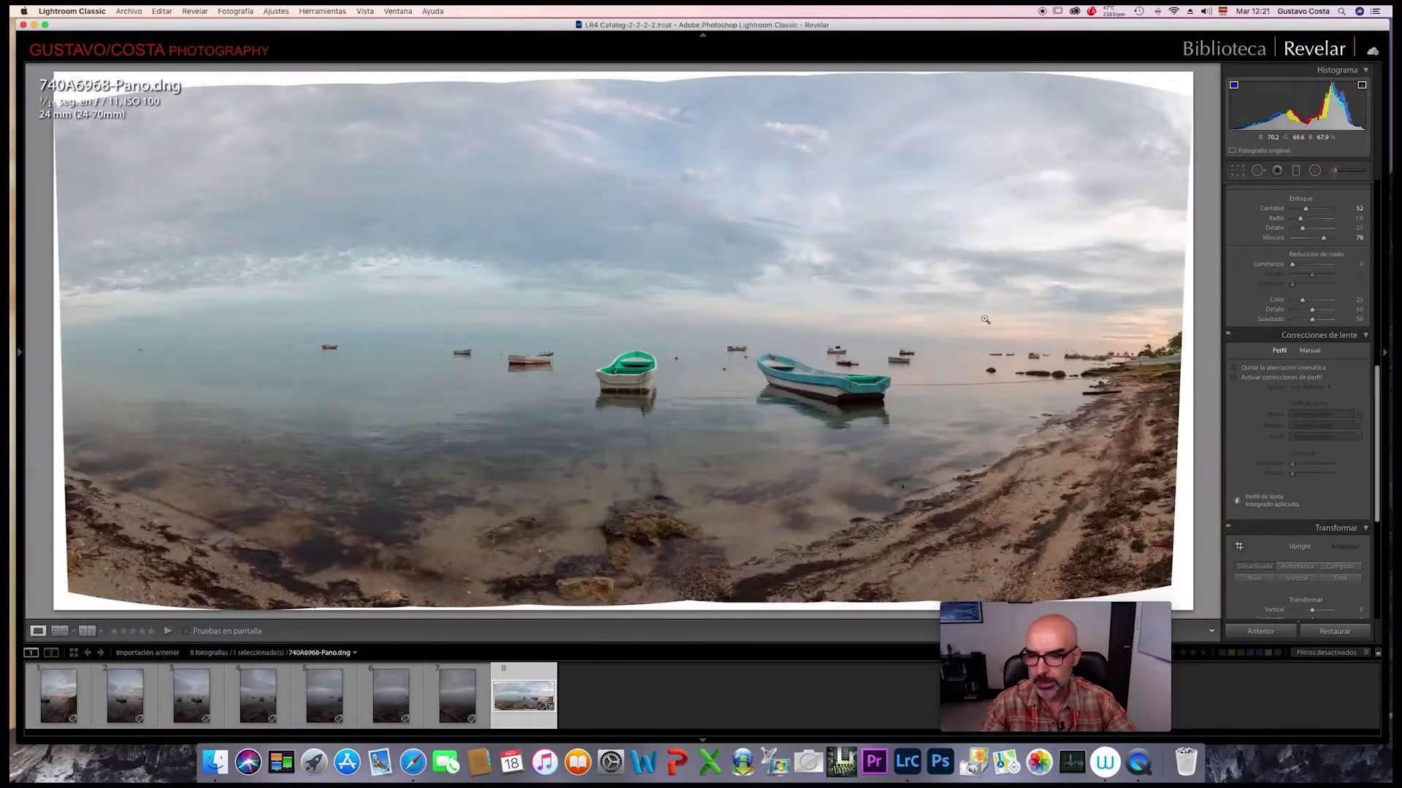
Enable chromatic aberration removal and lens profile corrections for the panorama
left_click(1234, 370)
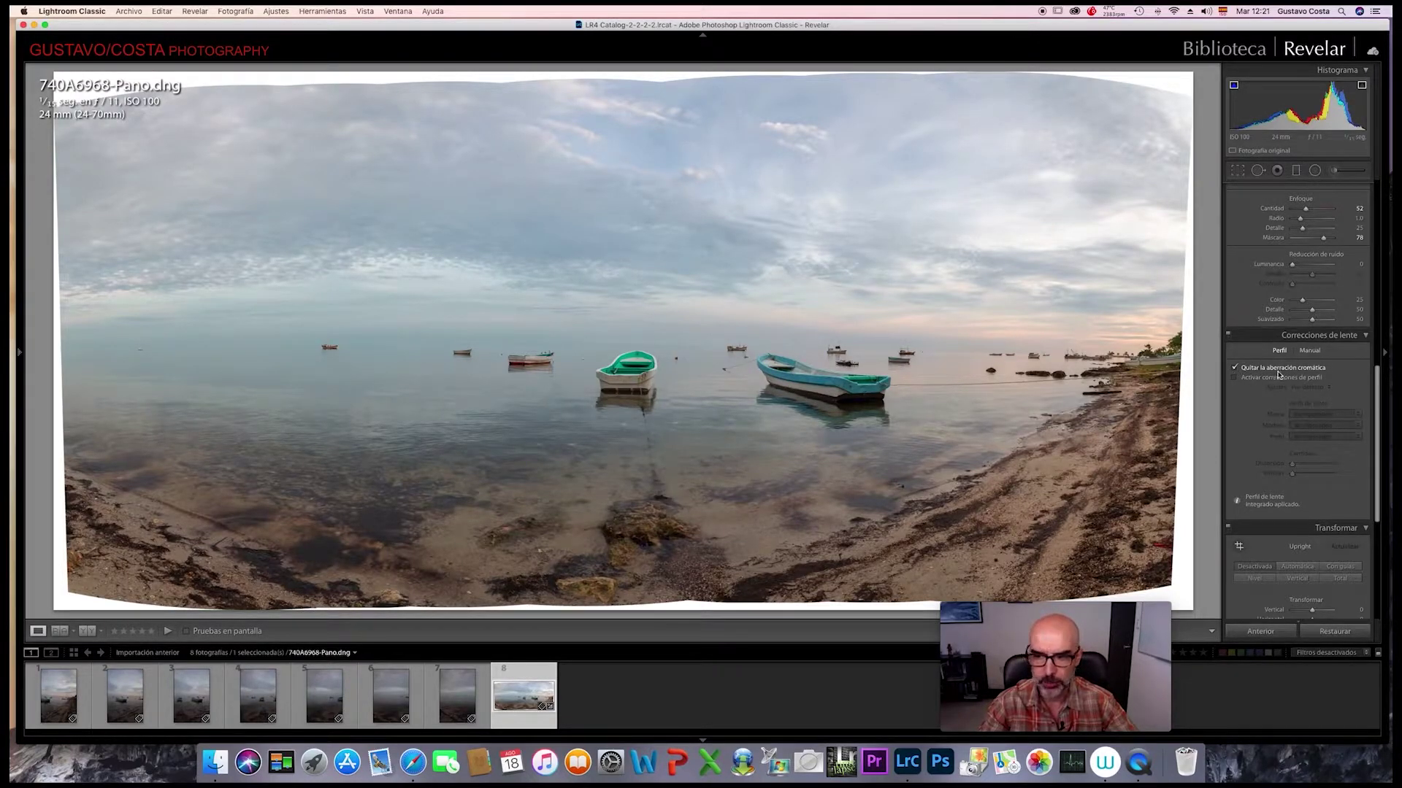
left_click(1234, 378)
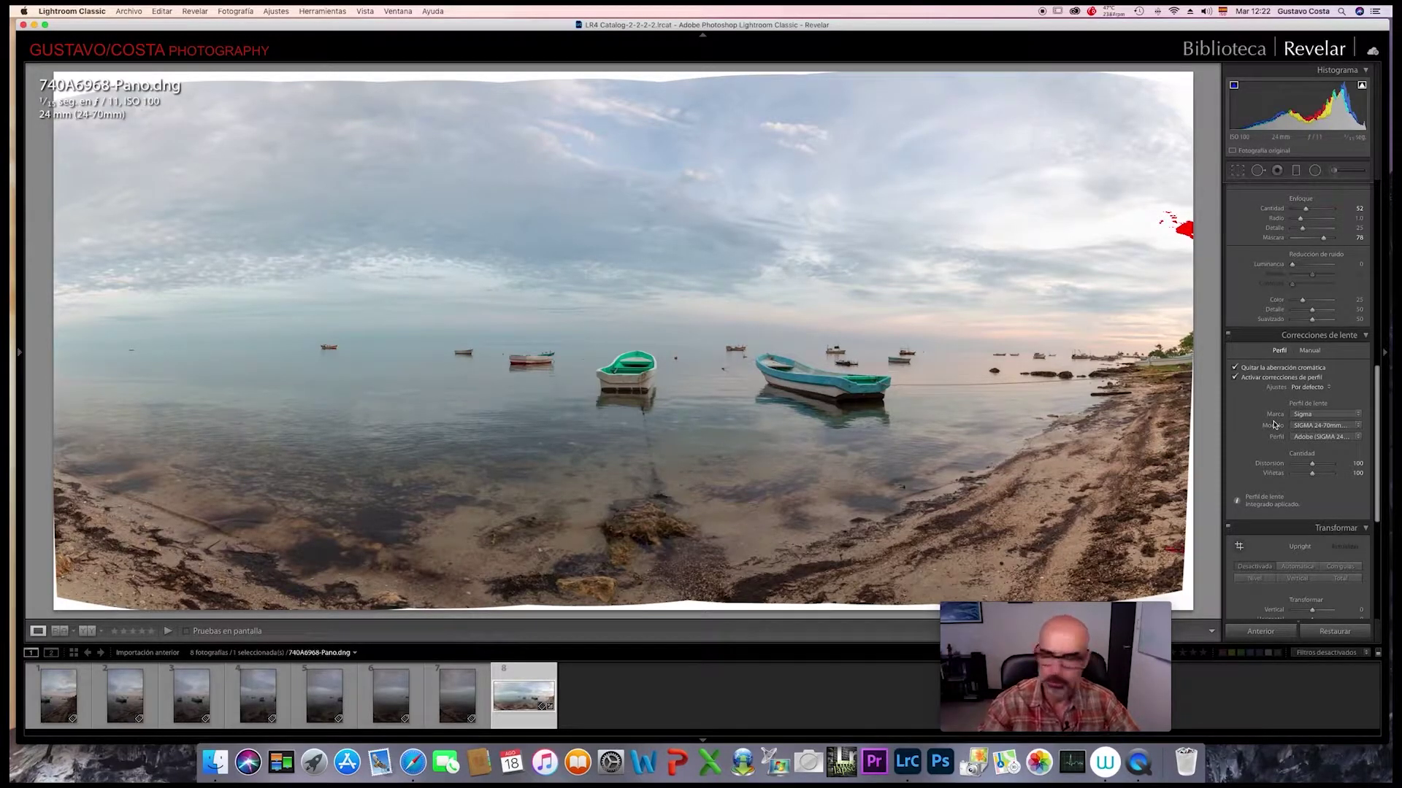
Crop the panorama at its original aspect ratio to exclude the curved white borders, repositioning the image to keep more of the beach
scroll(1252, 343, "up", 5)
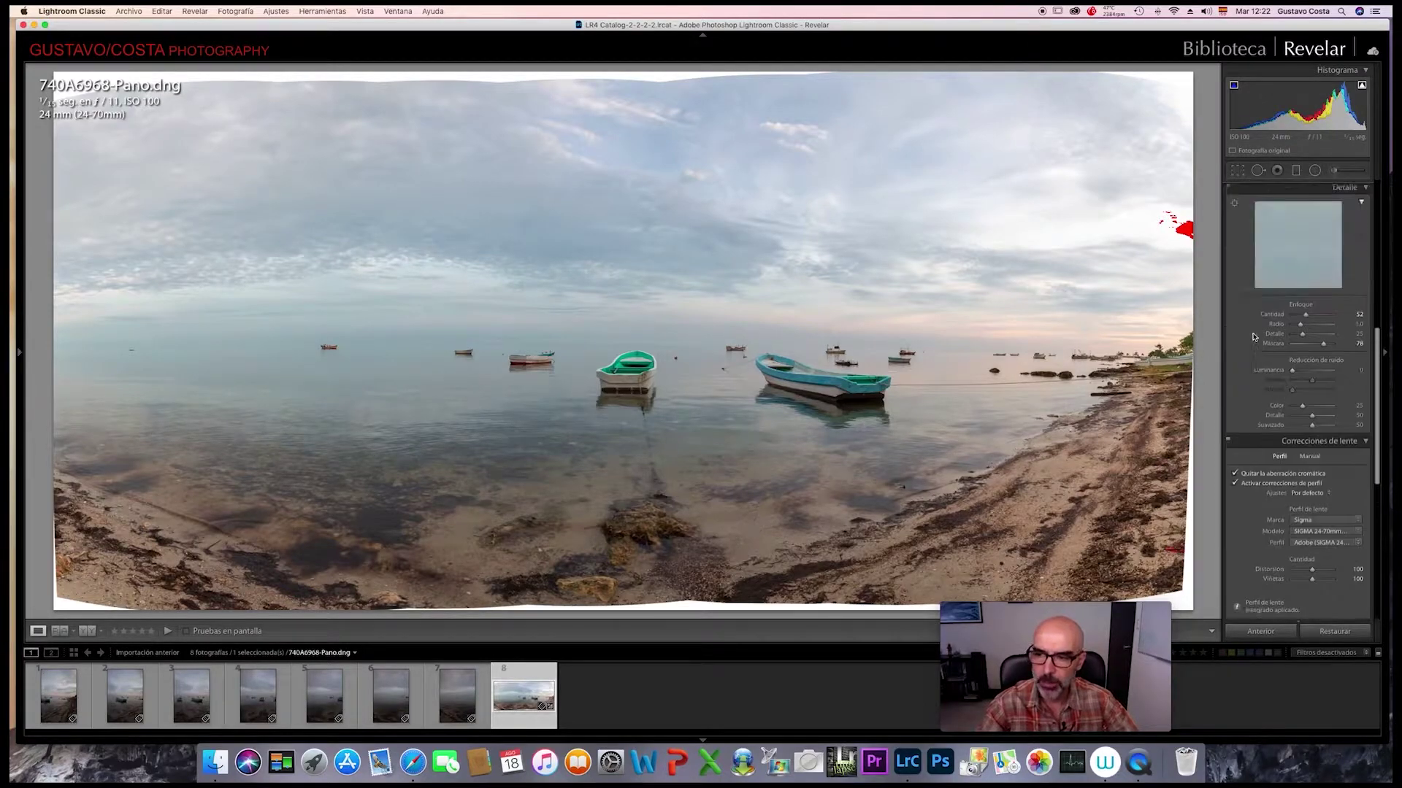
scroll(1249, 336, "up", 6)
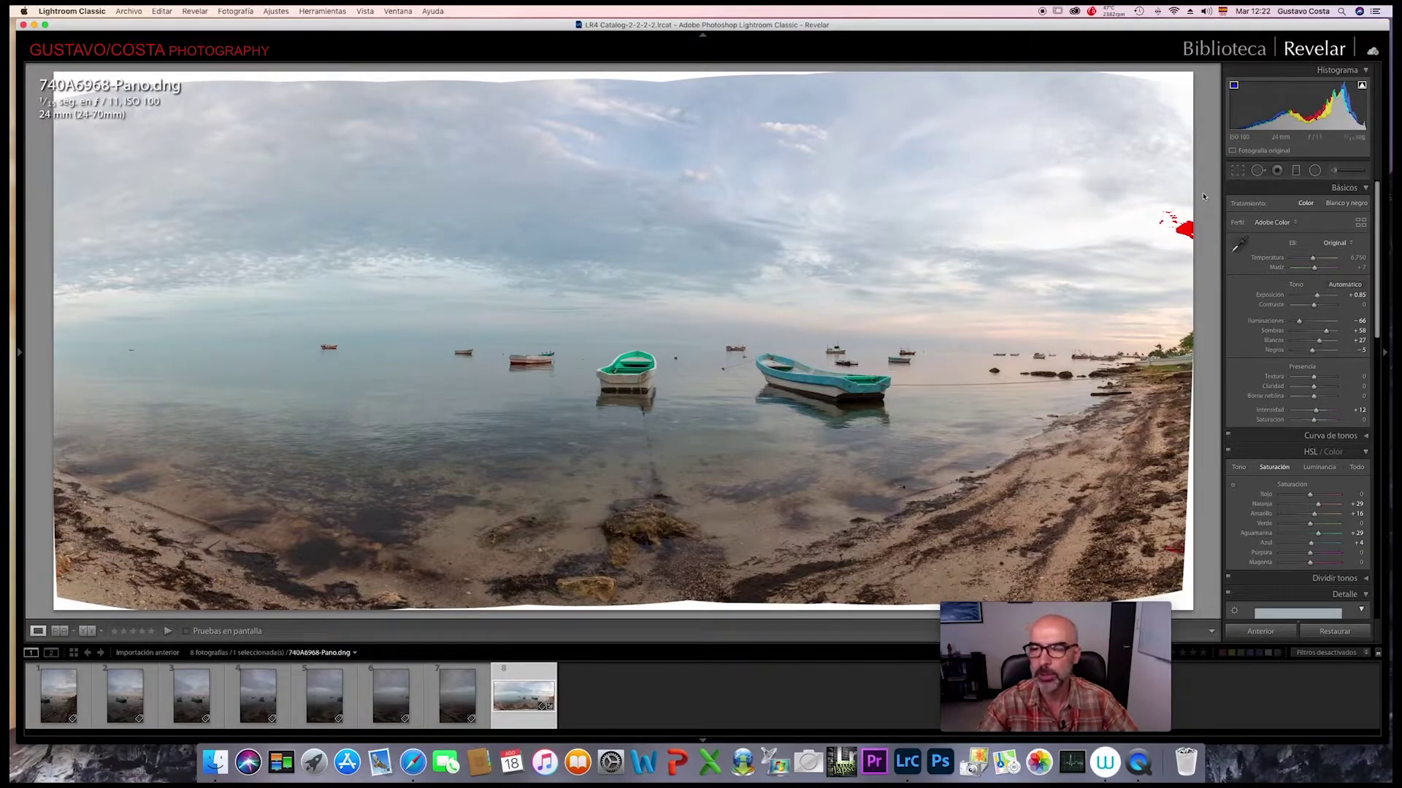
left_click(1237, 172)
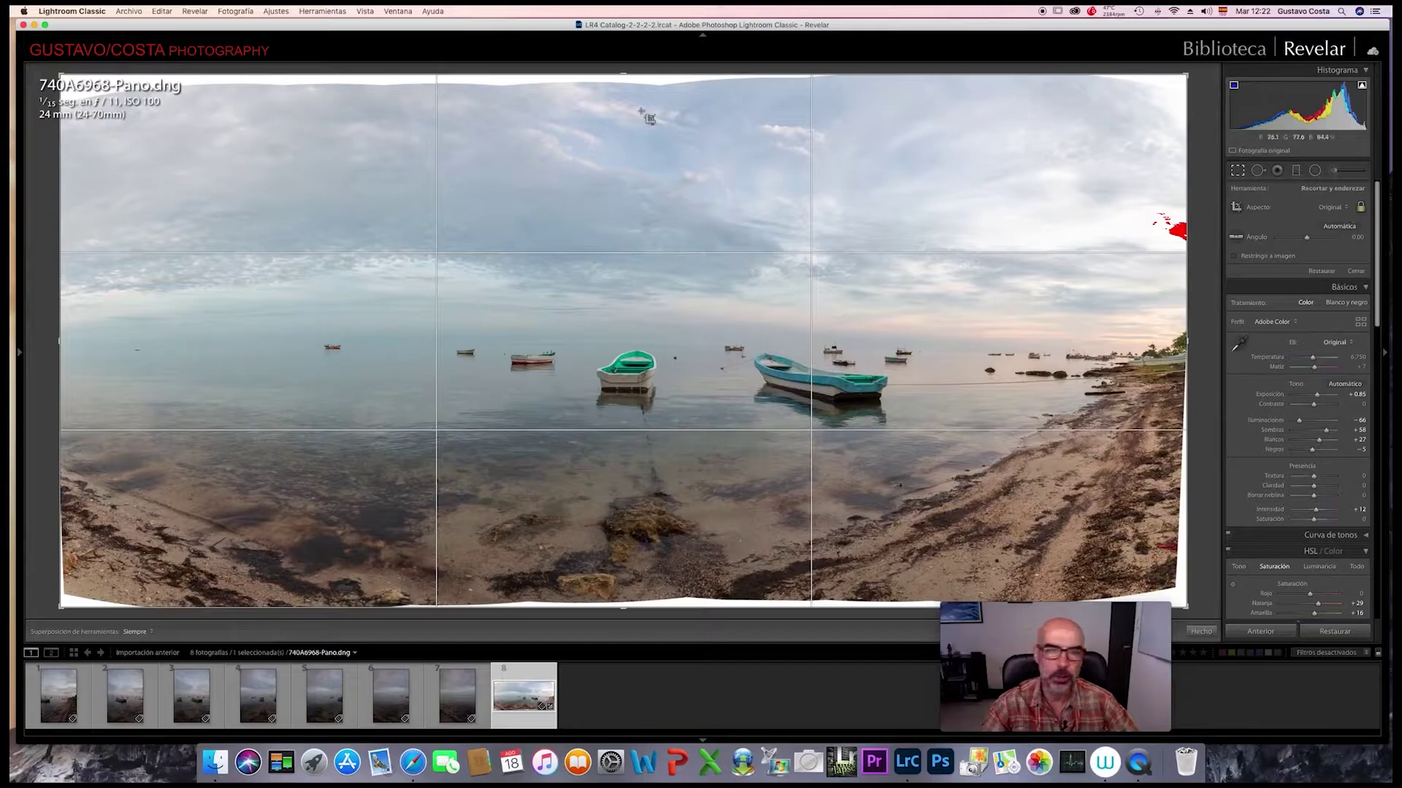
left_click_drag(666, 75, 665, 86)
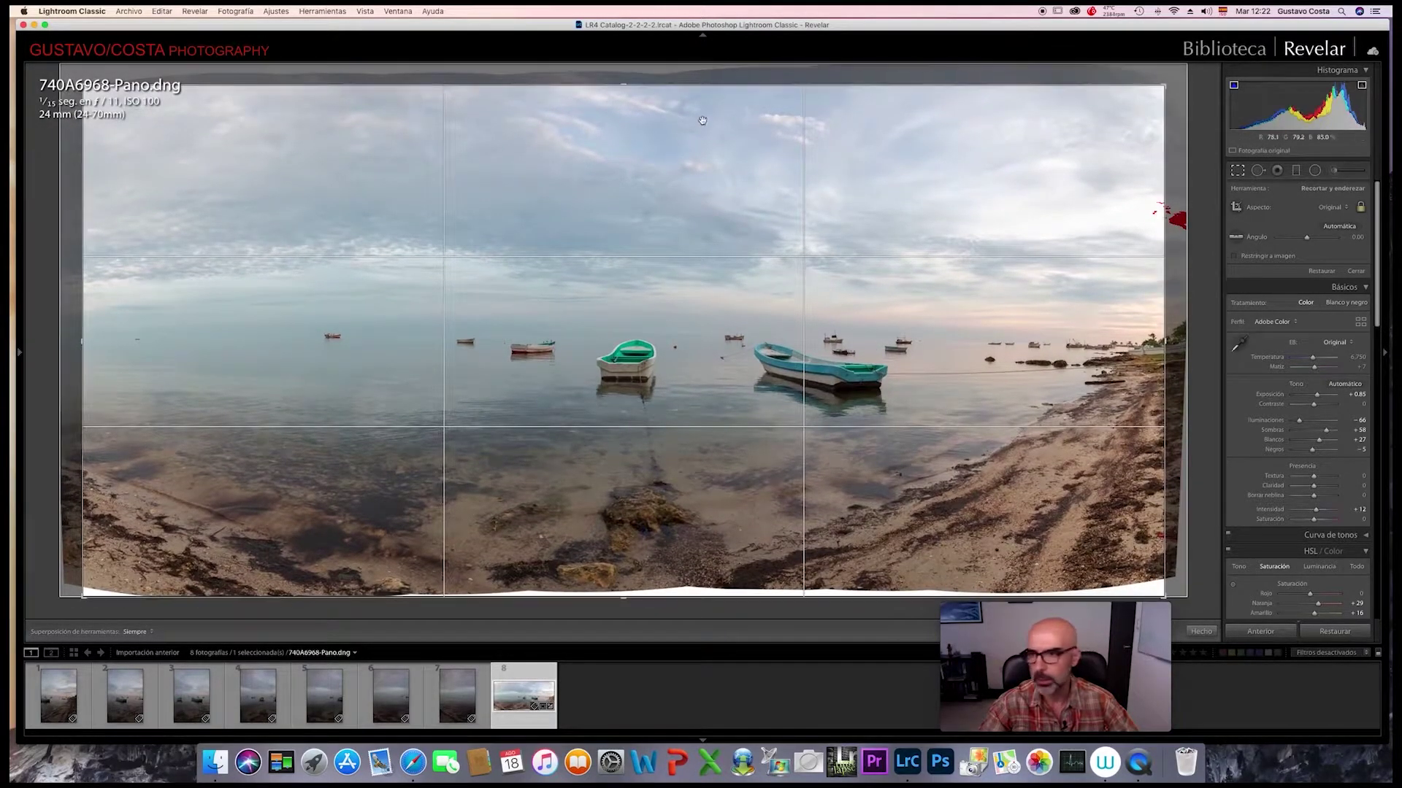
left_click_drag(642, 597, 643, 584)
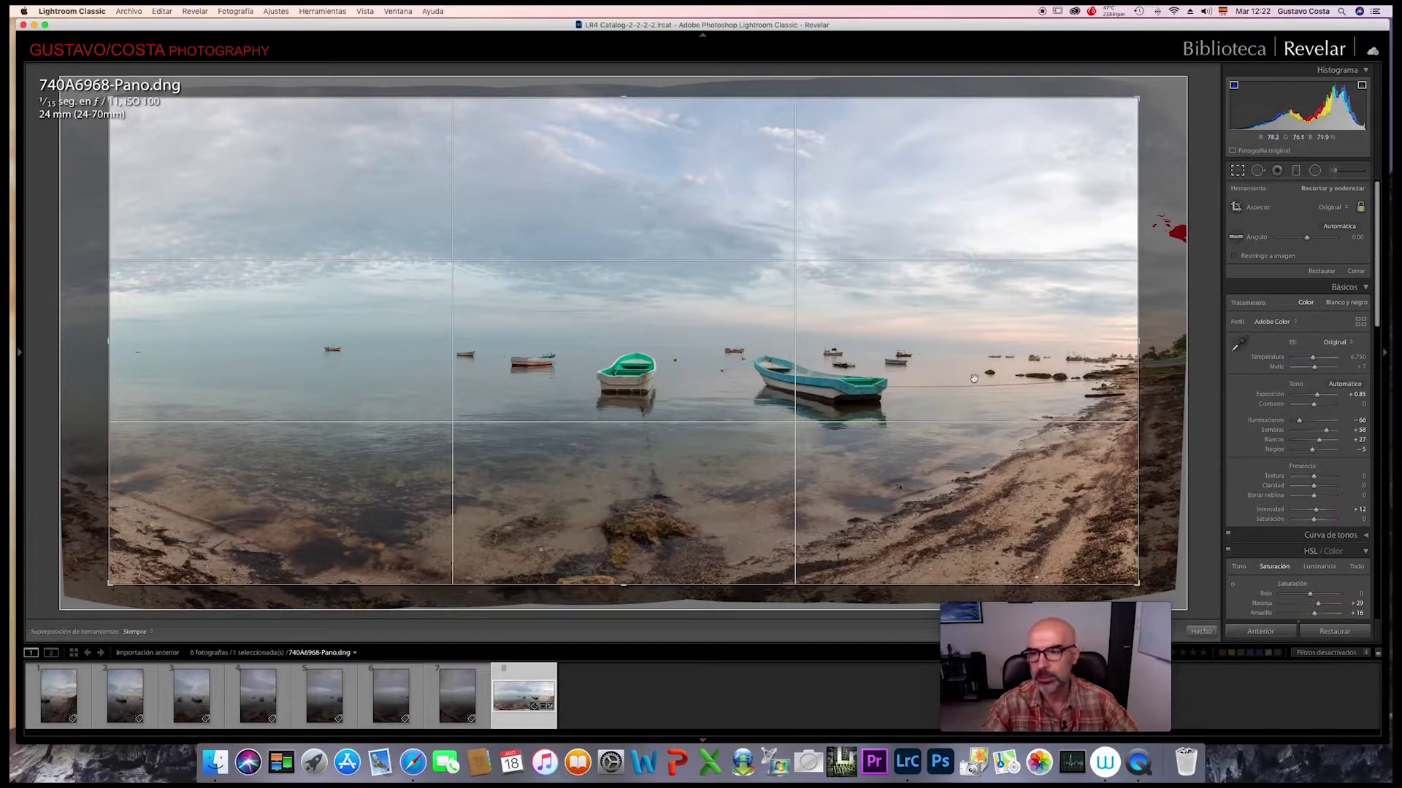
left_click_drag(985, 371, 951, 379)
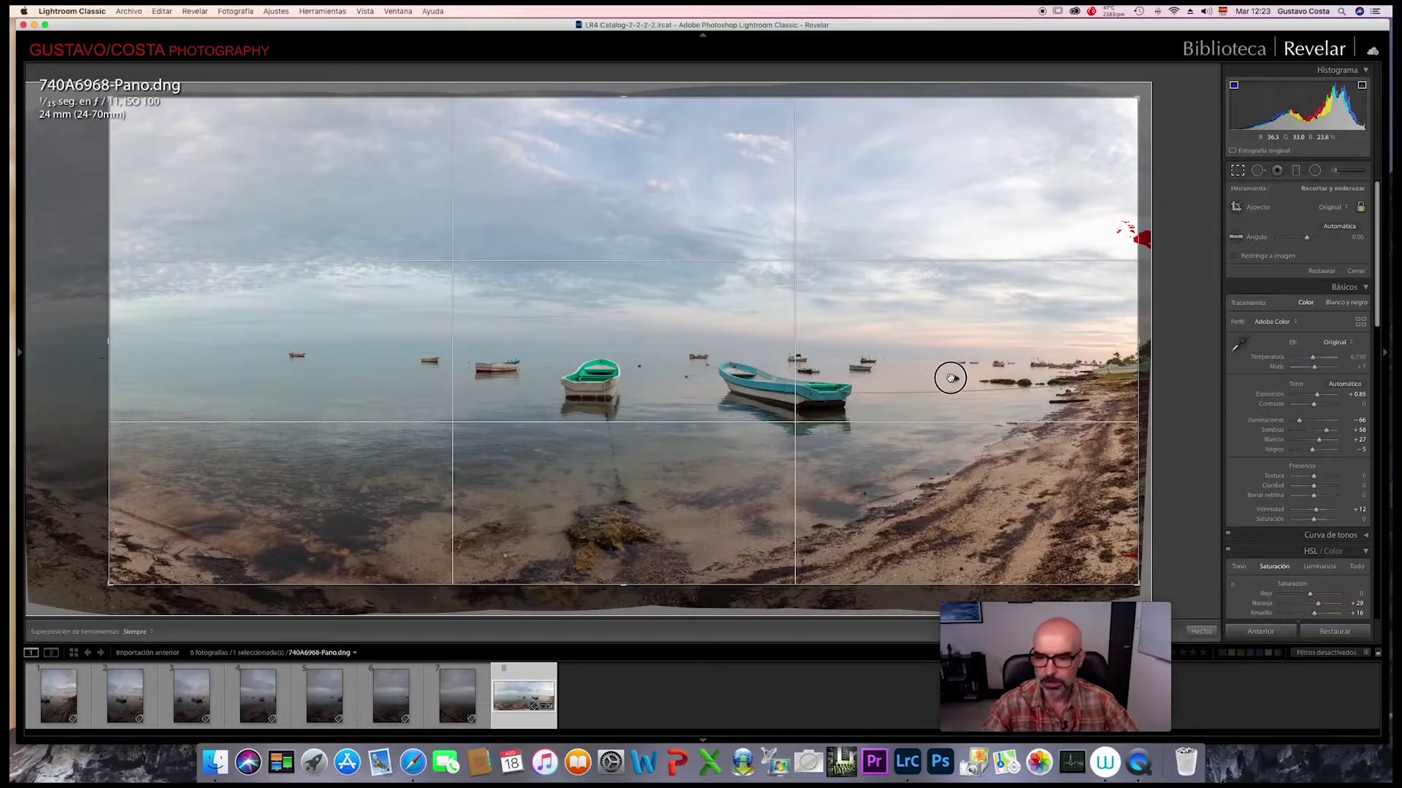
left_click_drag(950, 378, 953, 378)
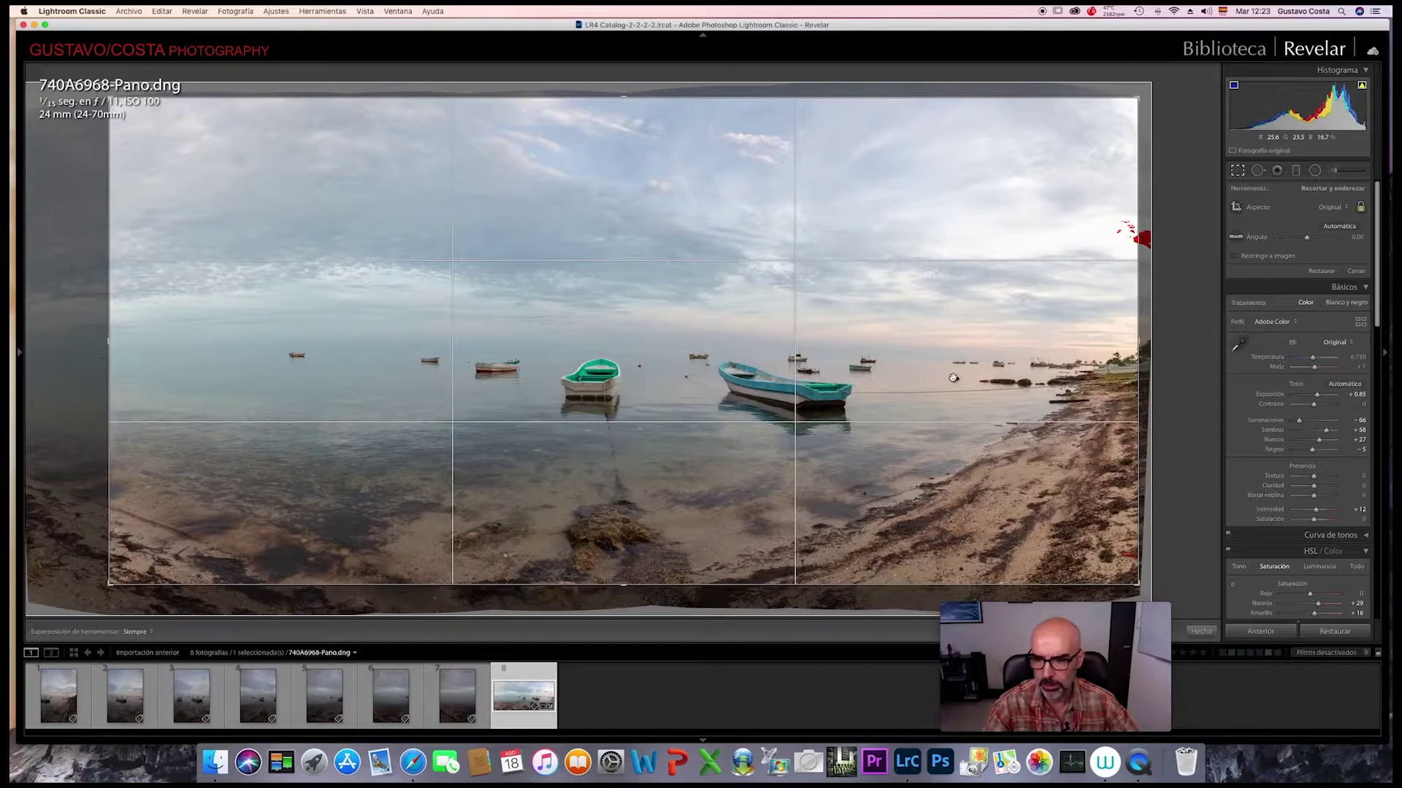
key("Return")
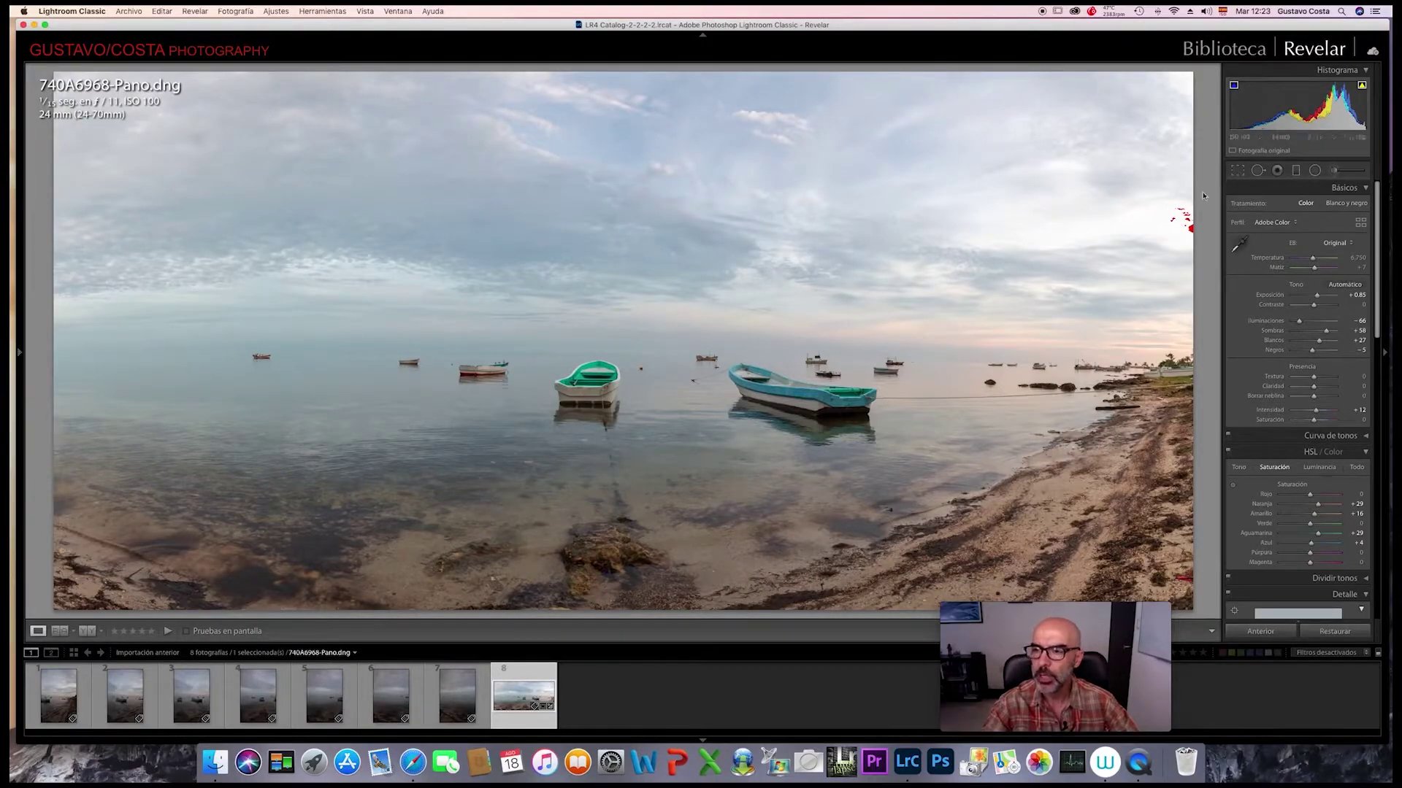
Add a graduated filter over the sky, fading from the upper edge to the horizon, and tilt it slightly to follow the horizon
left_click(1296, 172)
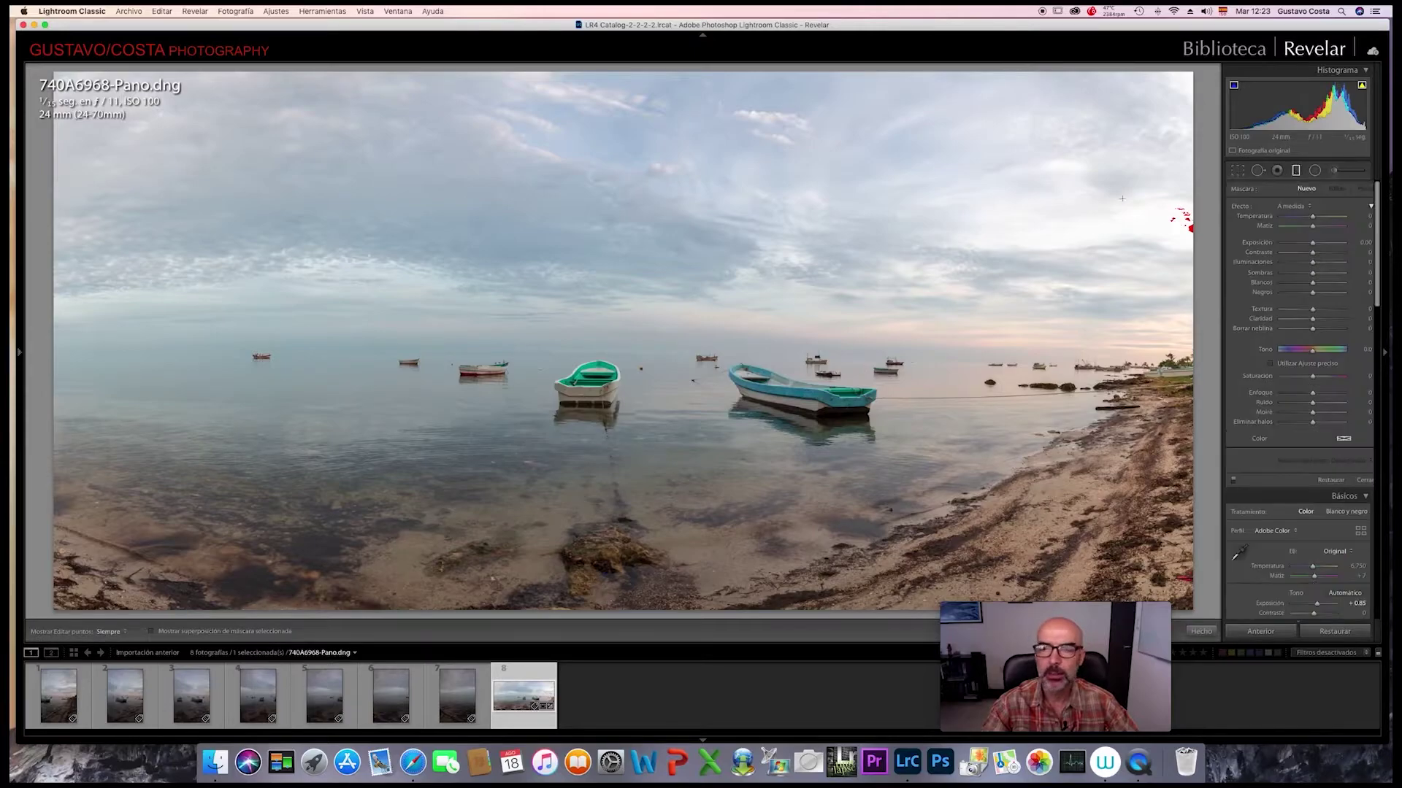
left_click(877, 66)
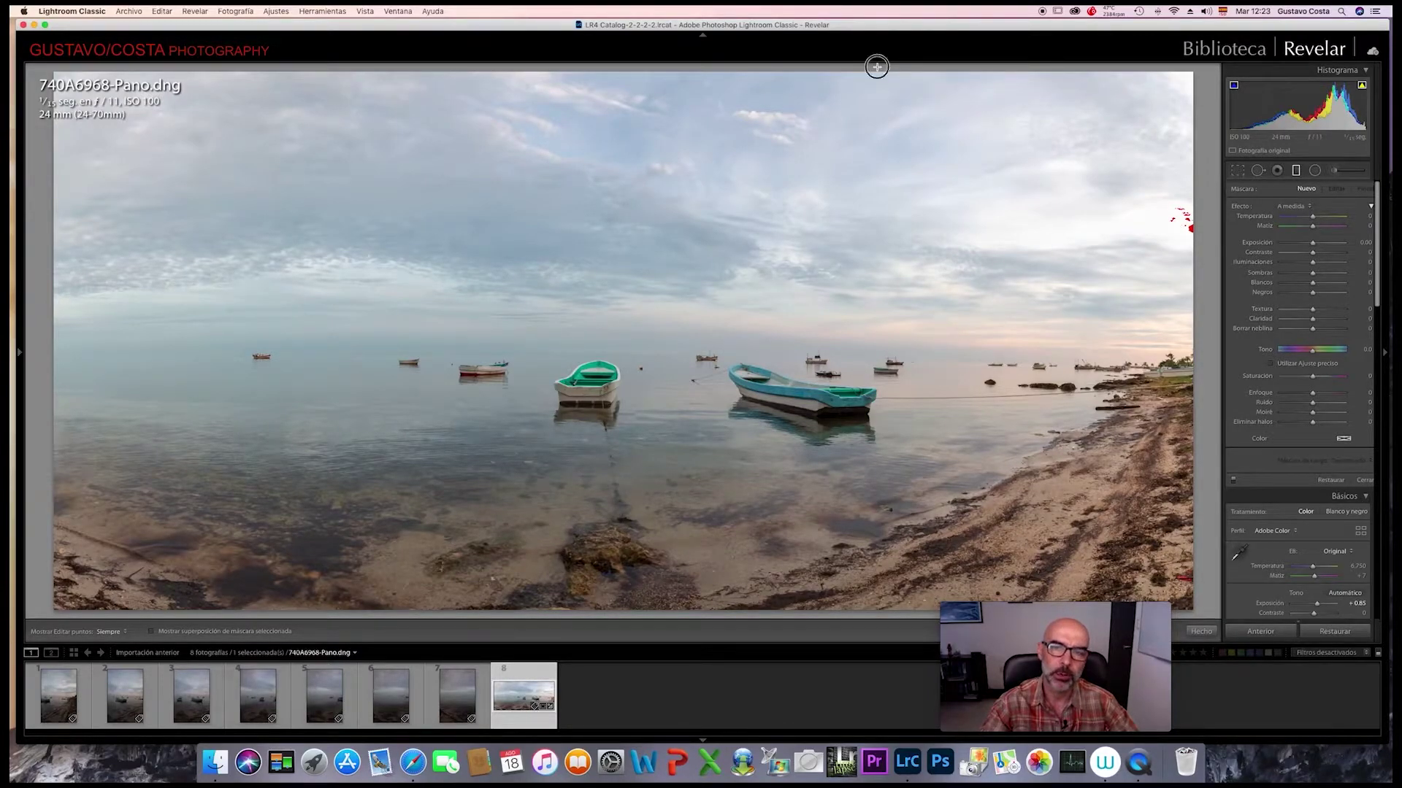
left_click_drag(877, 66, 866, 409)
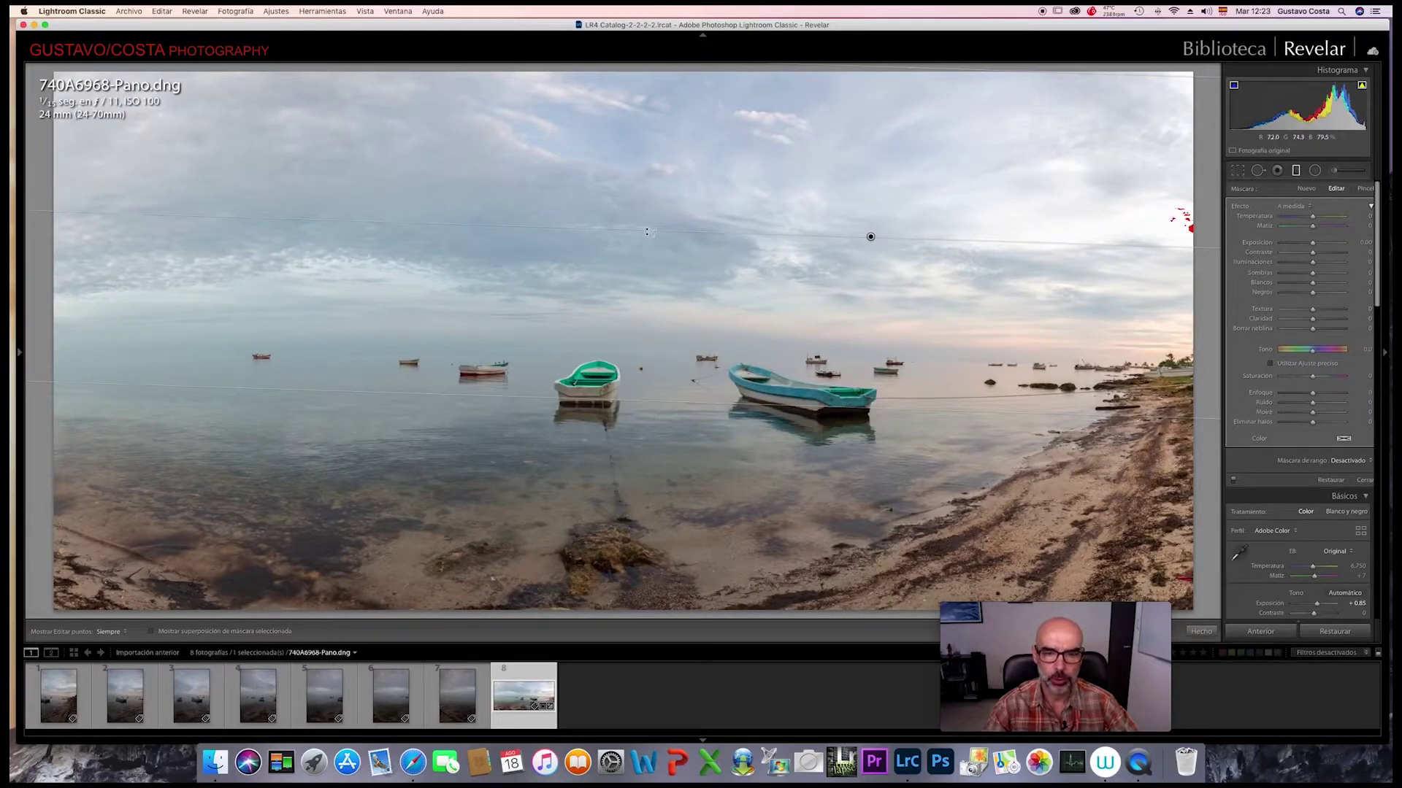
left_click_drag(637, 230, 757, 224)
mouse_move(872, 237)
left_mouse_down()
mouse_move(867, 183)
mouse_move(864, 253)
mouse_move(865, 238)
left_mouse_up()
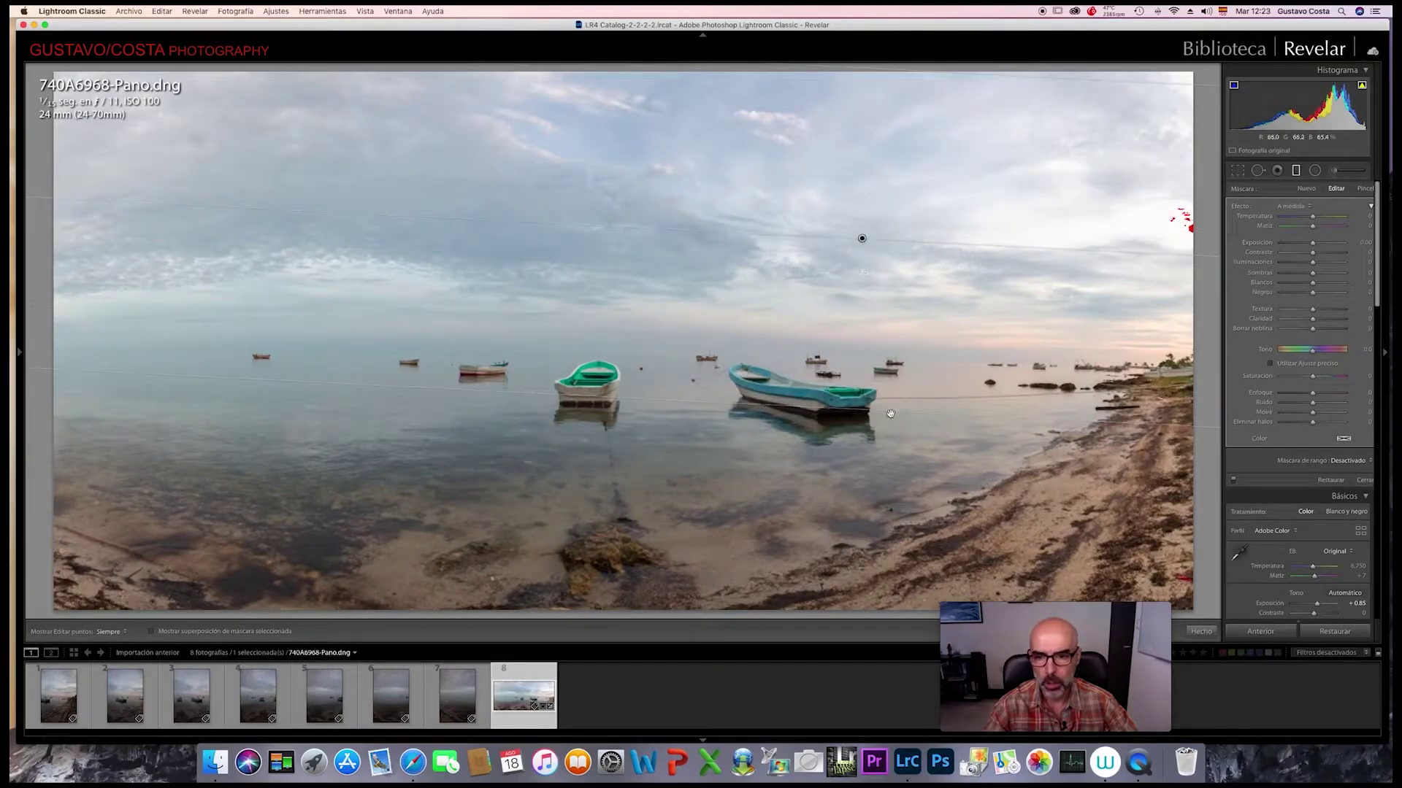
left_click_drag(890, 423, 883, 380)
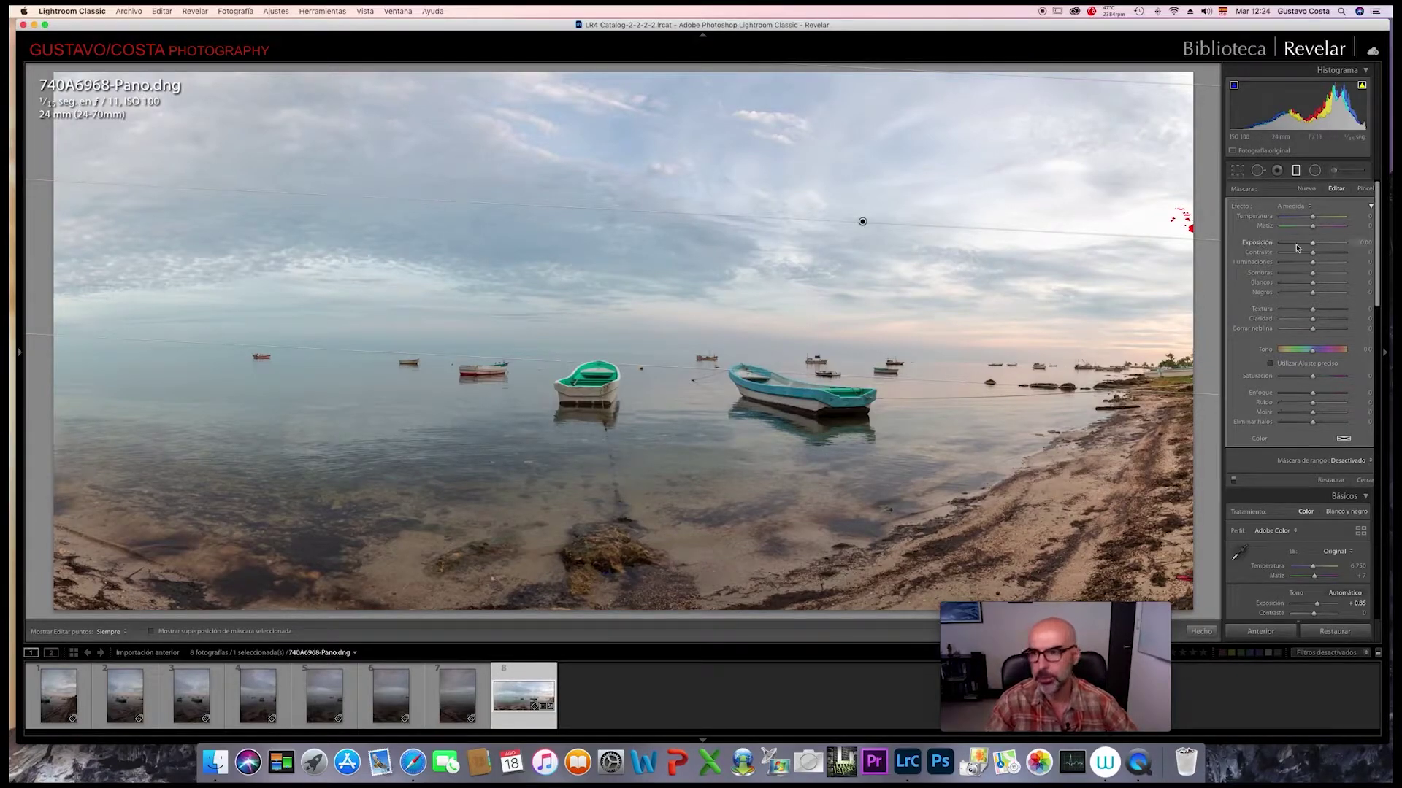
Set the sky gradient's exposure to -0.63, highlights to -23 and shadows to 66
left_click_drag(1309, 247, 1306, 264)
left_click_drag(1312, 273, 1333, 273)
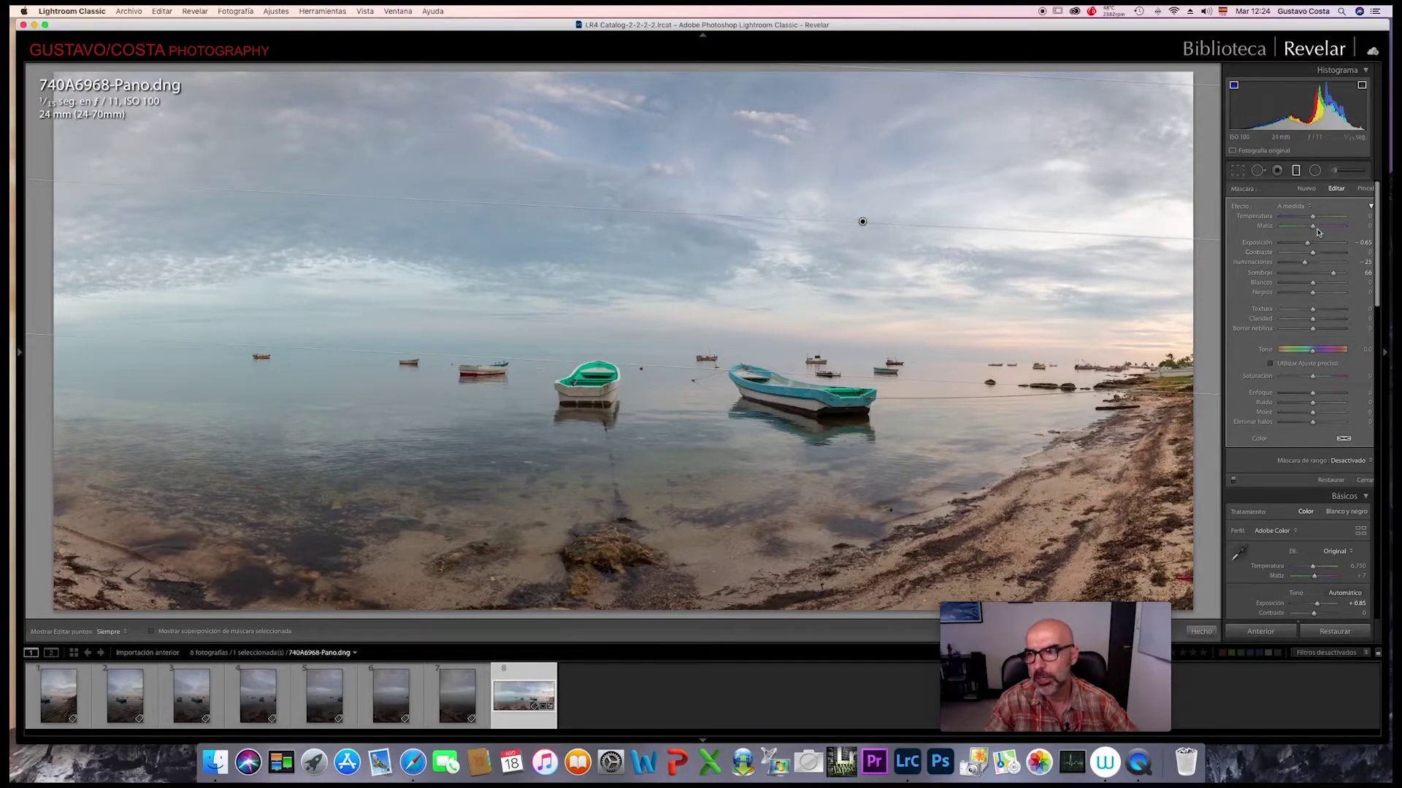
Shift the sky gradient's temperature and tint towards warm pink, lower its fading edge slightly, and set saturation to 13
left_click_drag(1313, 216, 1331, 228)
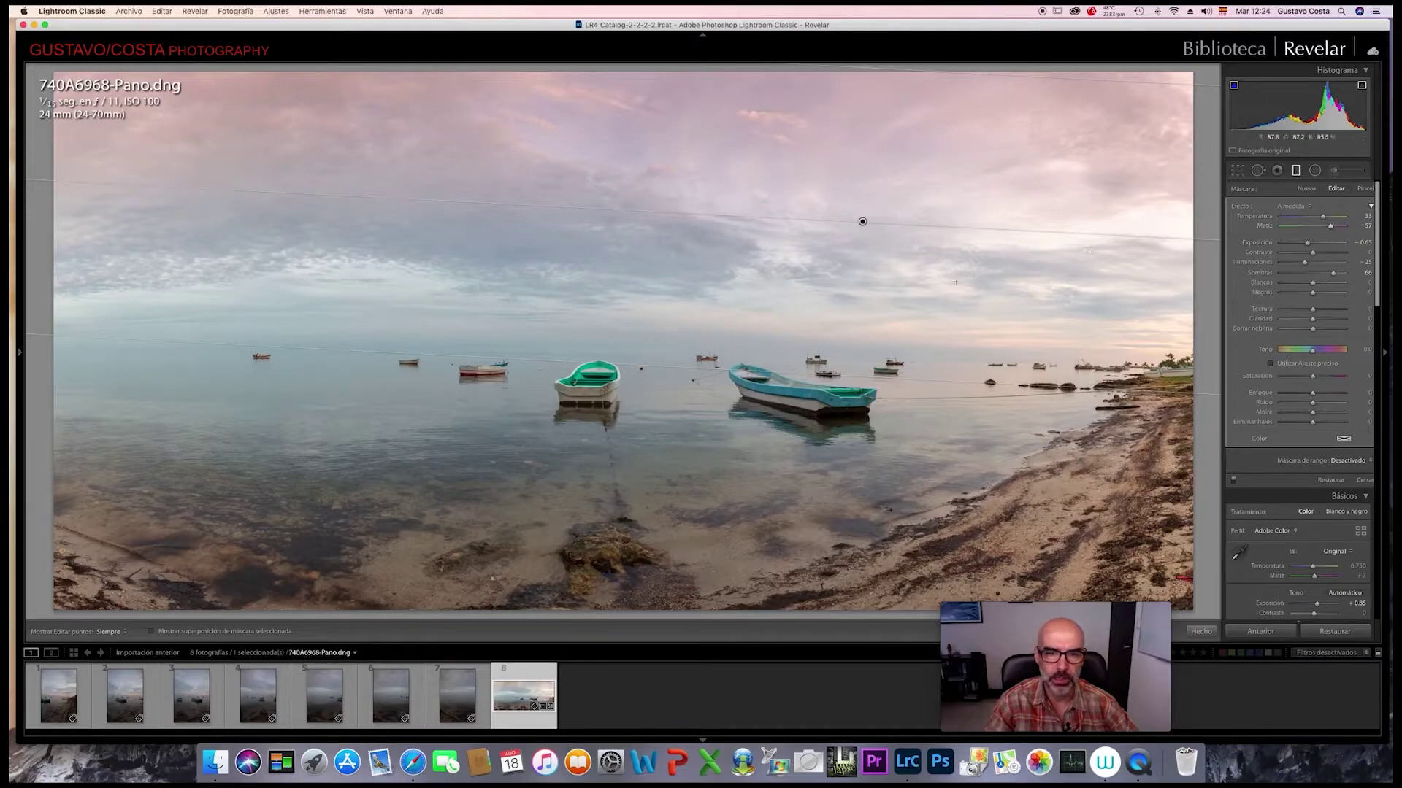
left_click_drag(852, 373, 863, 381)
left_click(1314, 377)
left_click_drag(1315, 379, 1318, 378)
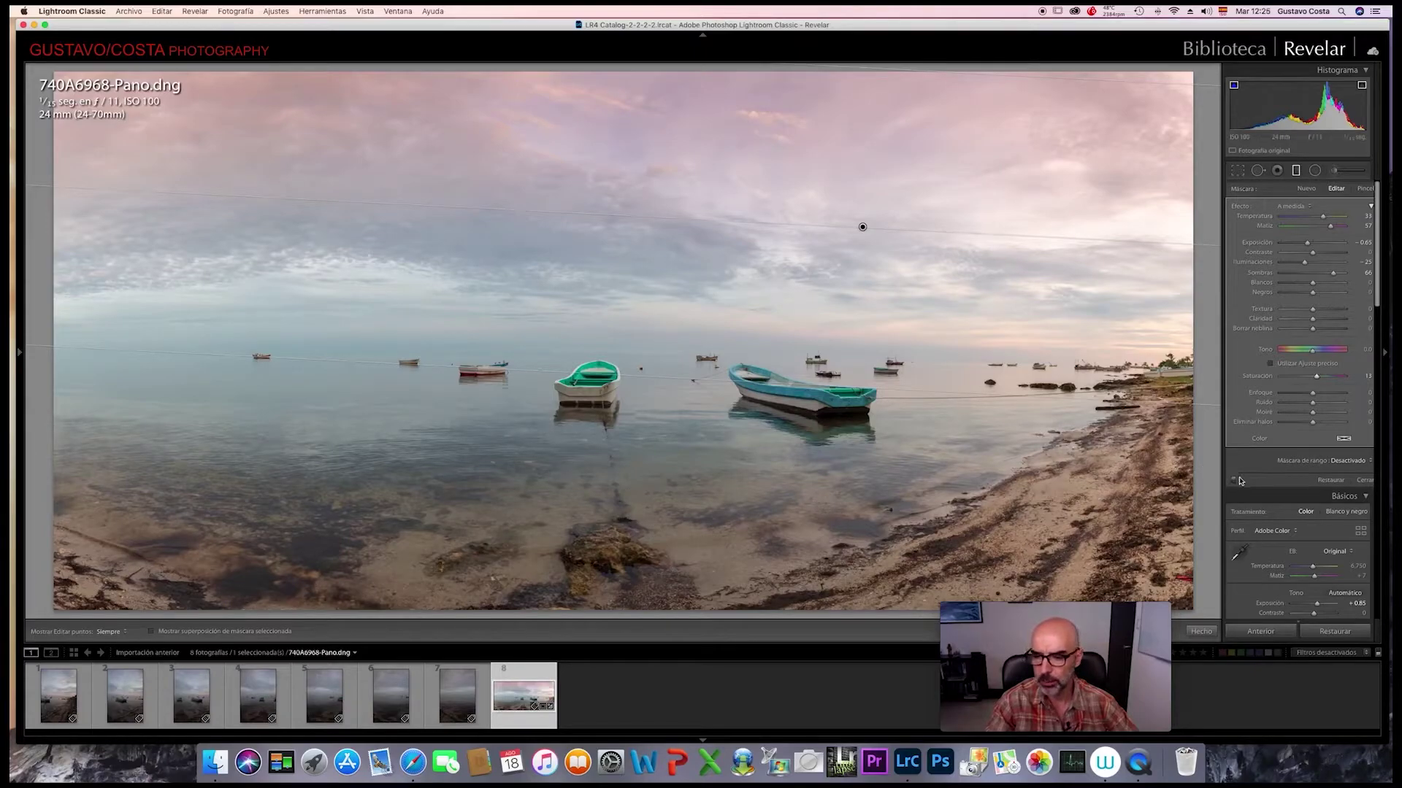
Compare the sky with the graduated filter off and on, and close the filter with it enabled
left_click(1233, 481)
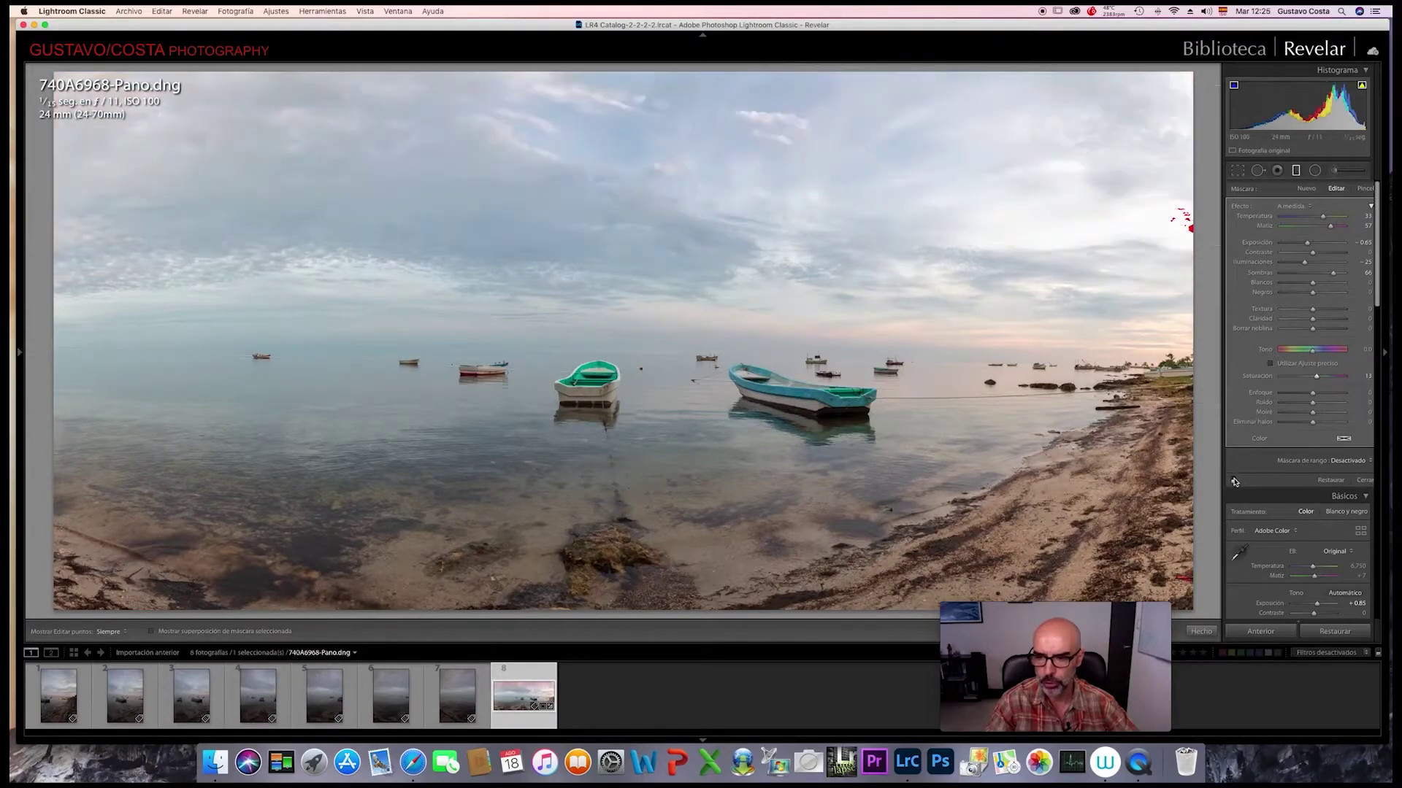
left_click(1233, 480)
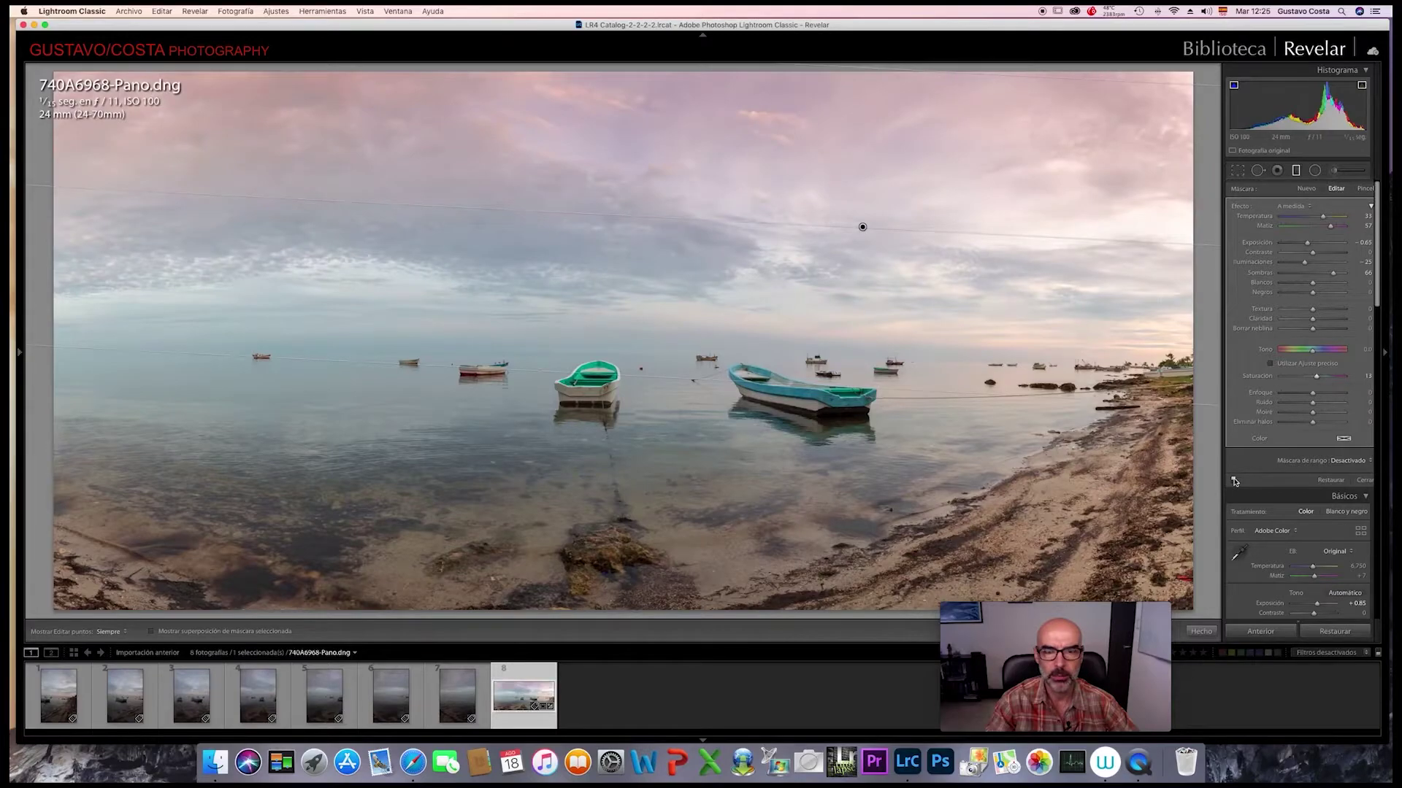
left_click(1233, 481)
left_click(1233, 480)
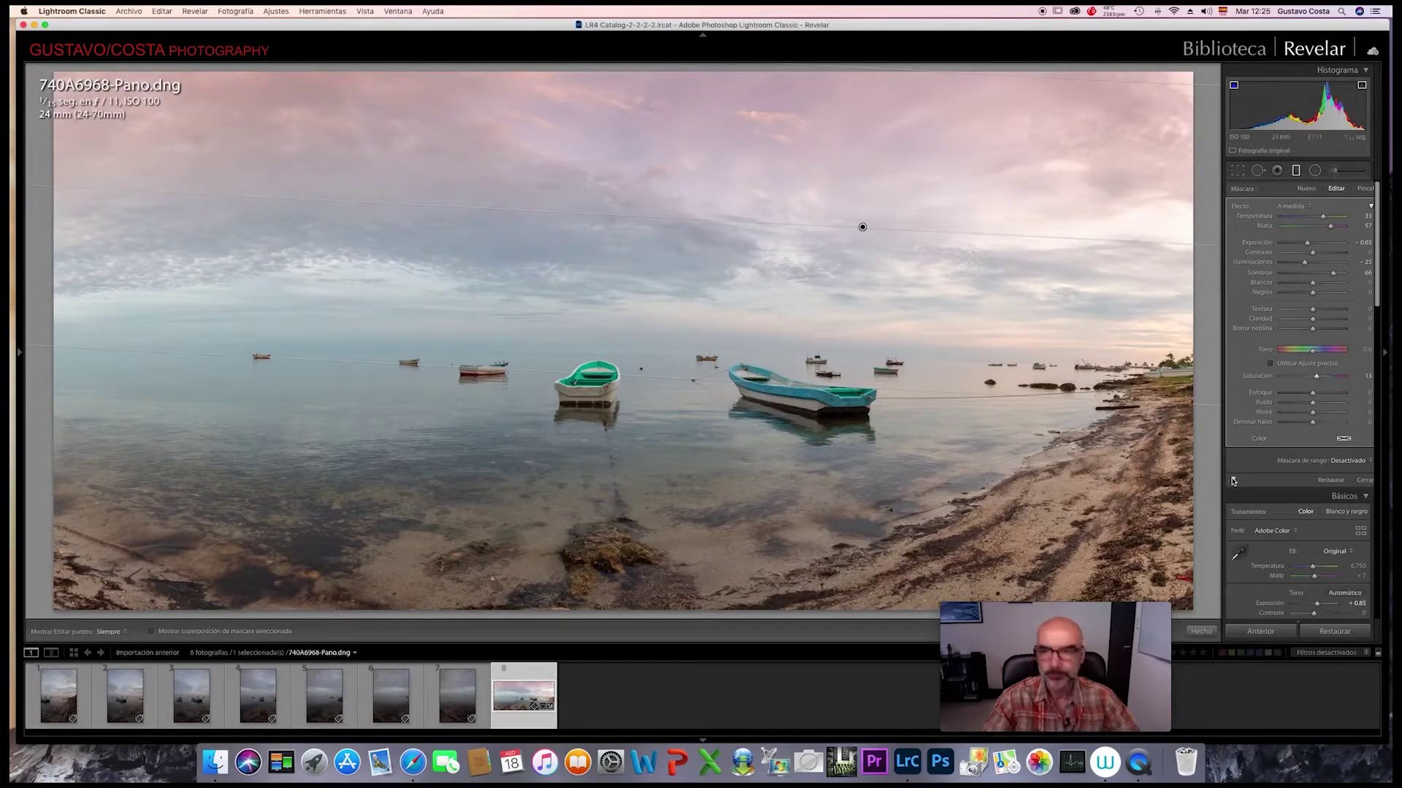
left_click(1201, 632)
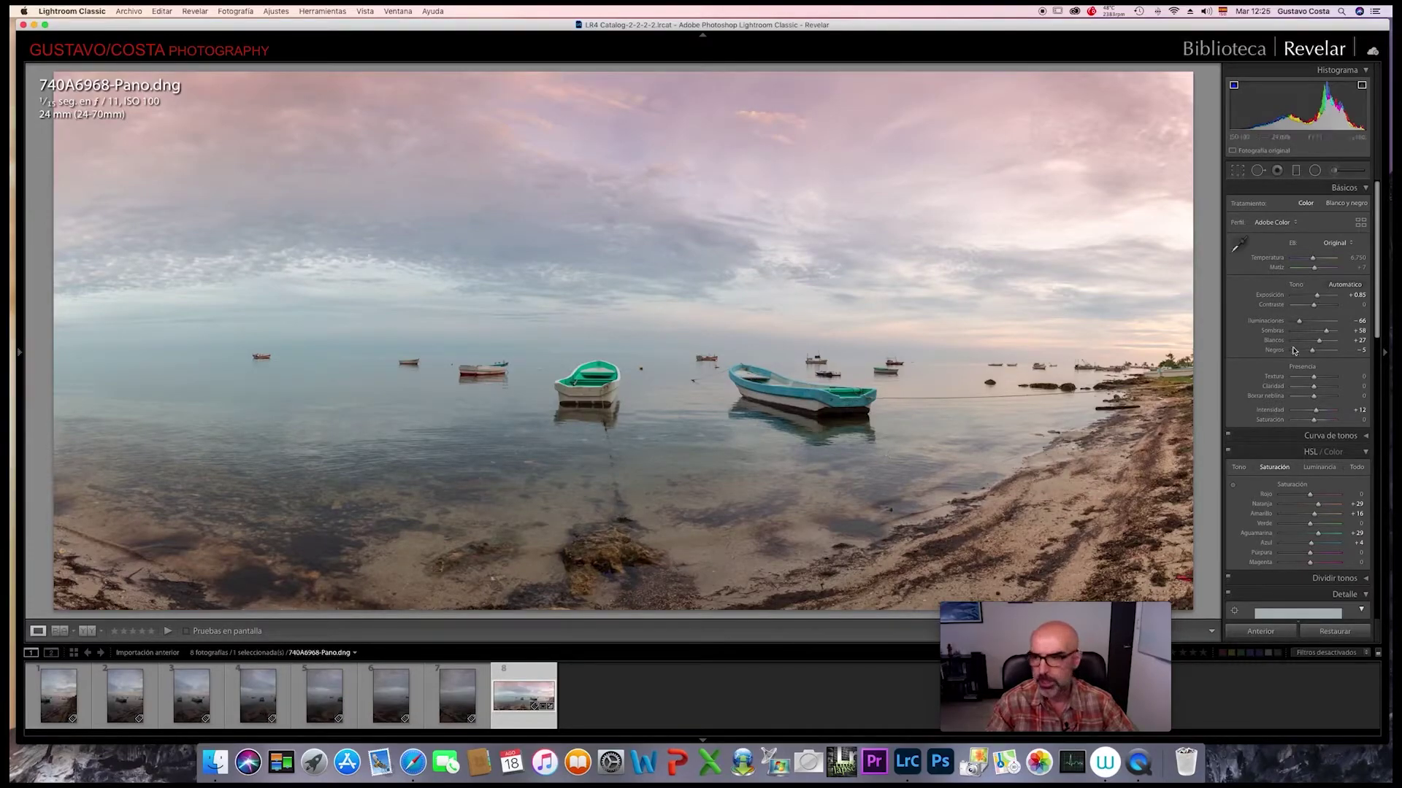
Add a radial filter centred on the turquoise boat, inverted to affect the inside of the ellipse, with exposure 0.24
left_click(1315, 172)
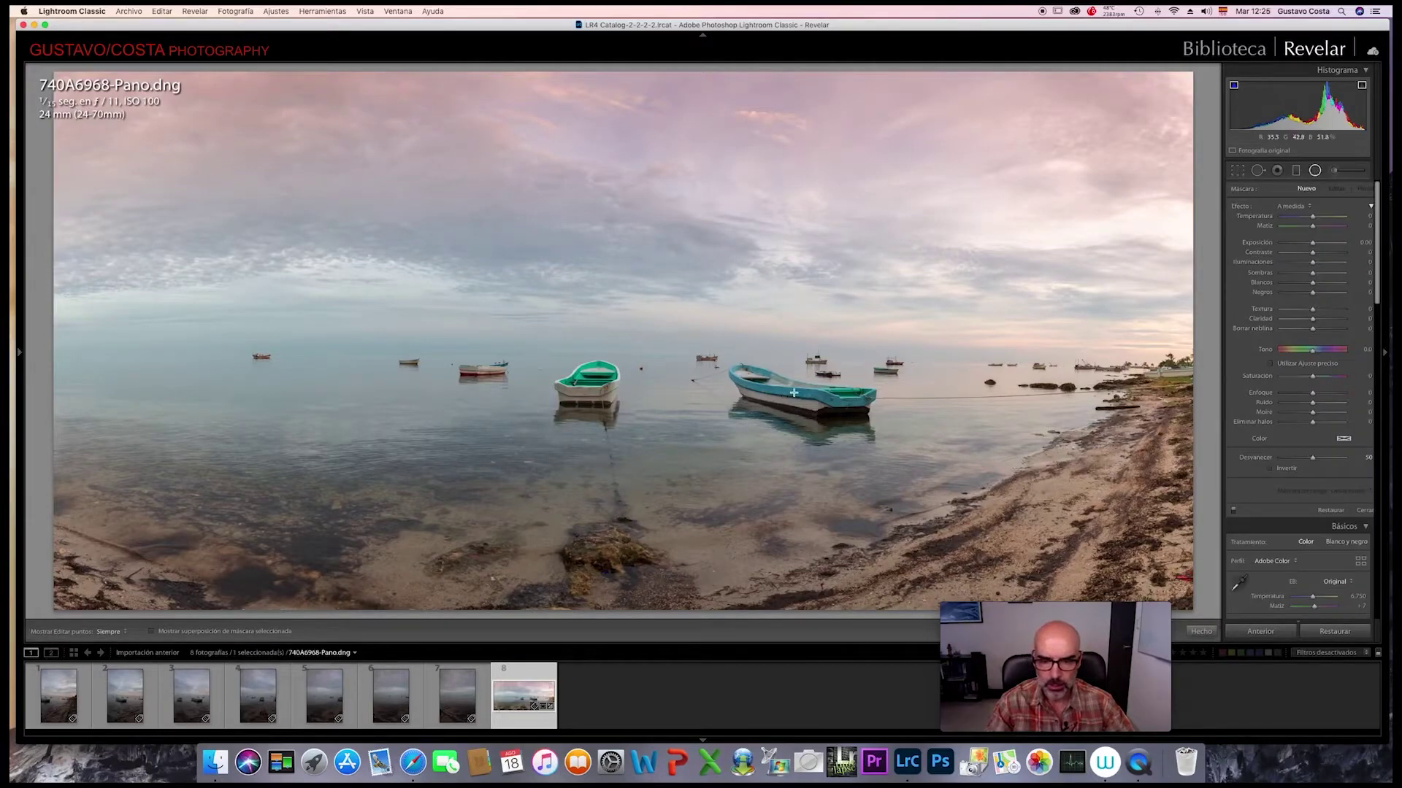
left_click_drag(803, 393, 949, 462)
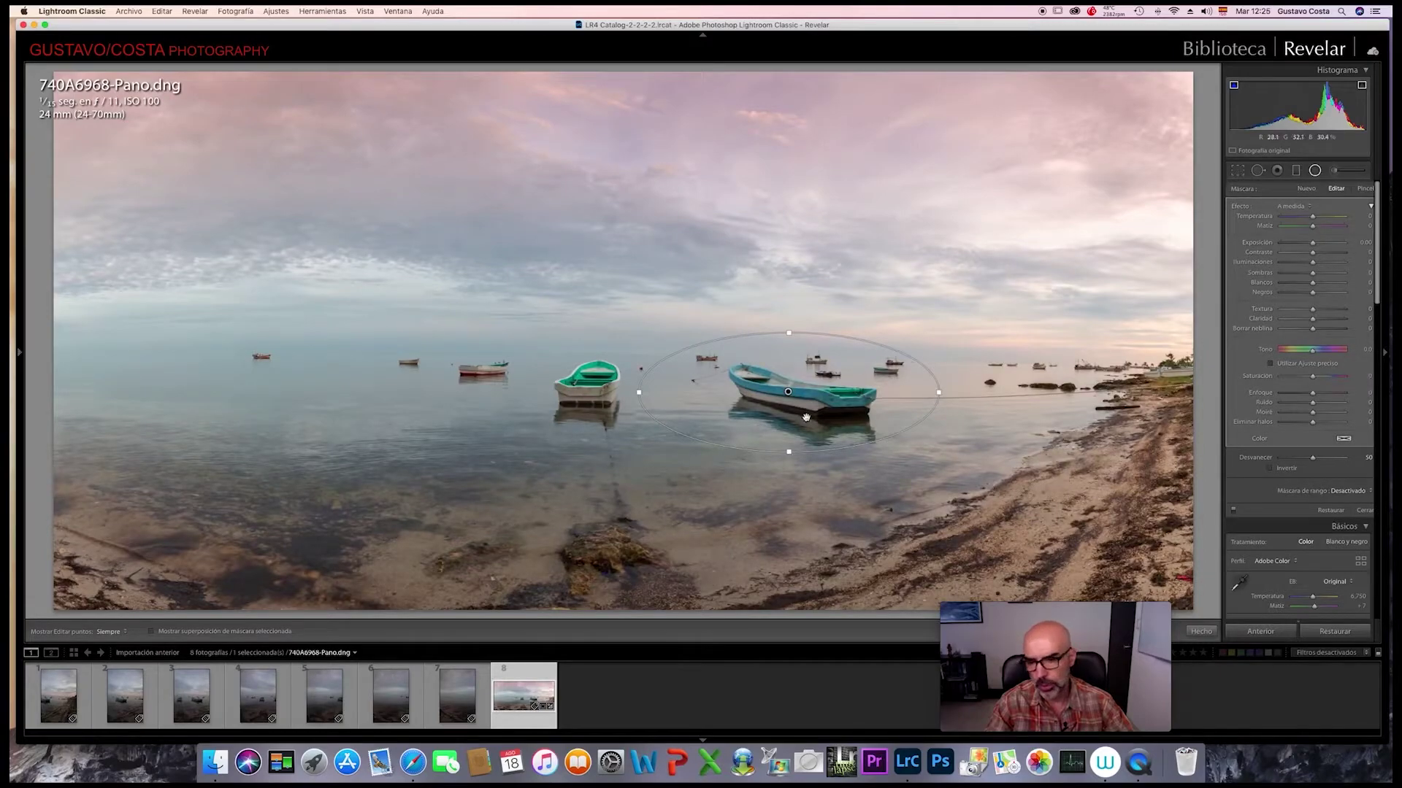
left_click_drag(789, 393, 796, 393)
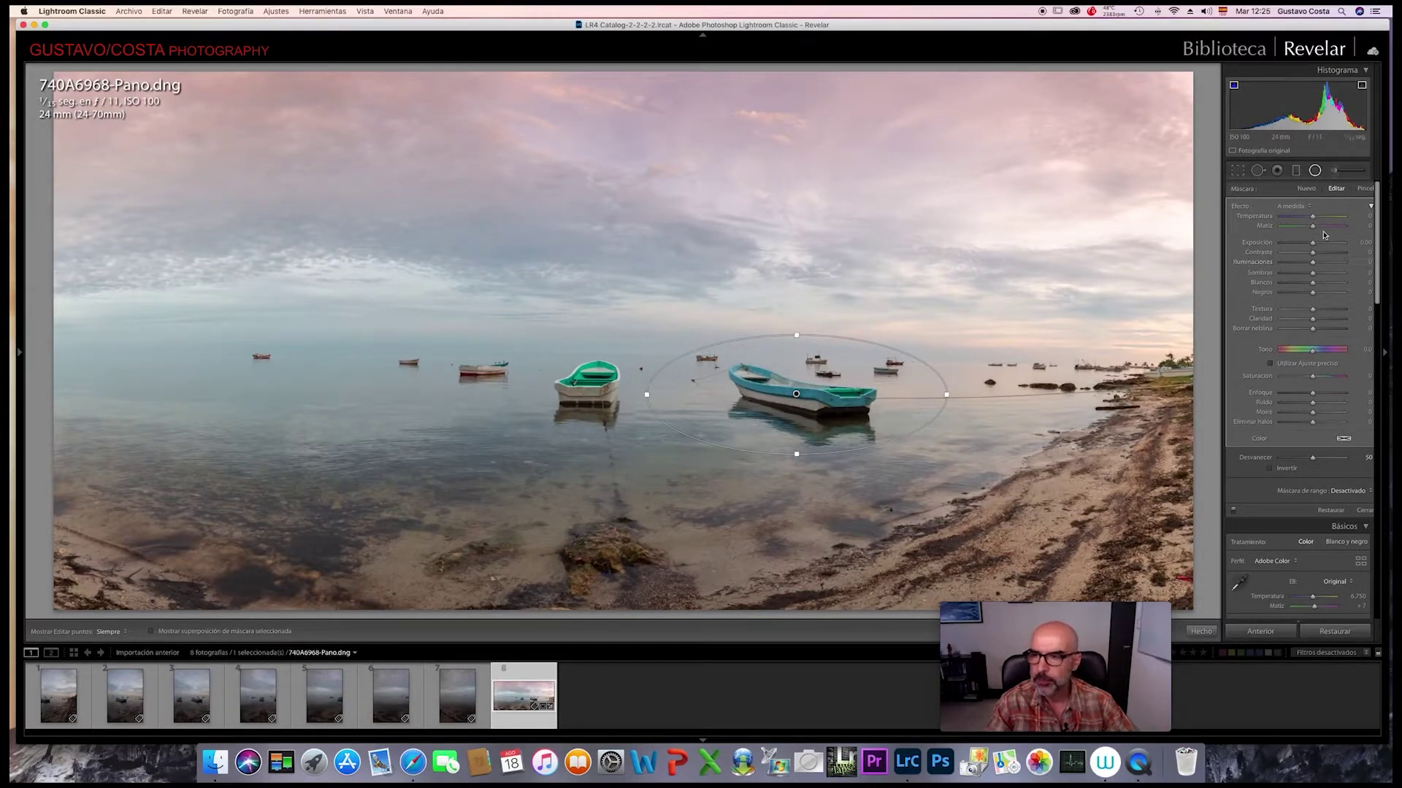
left_click_drag(1312, 243, 1312, 244)
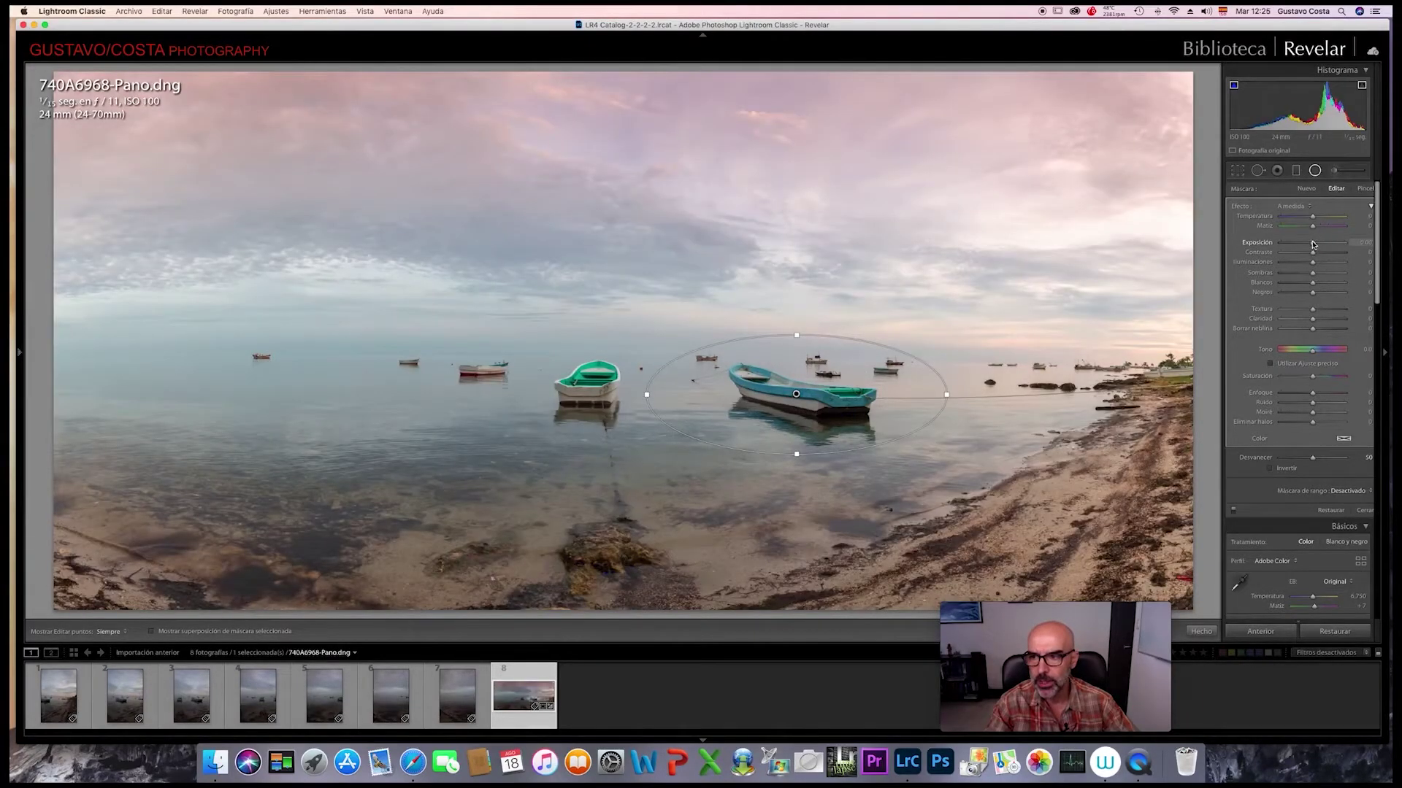
left_click(1269, 468)
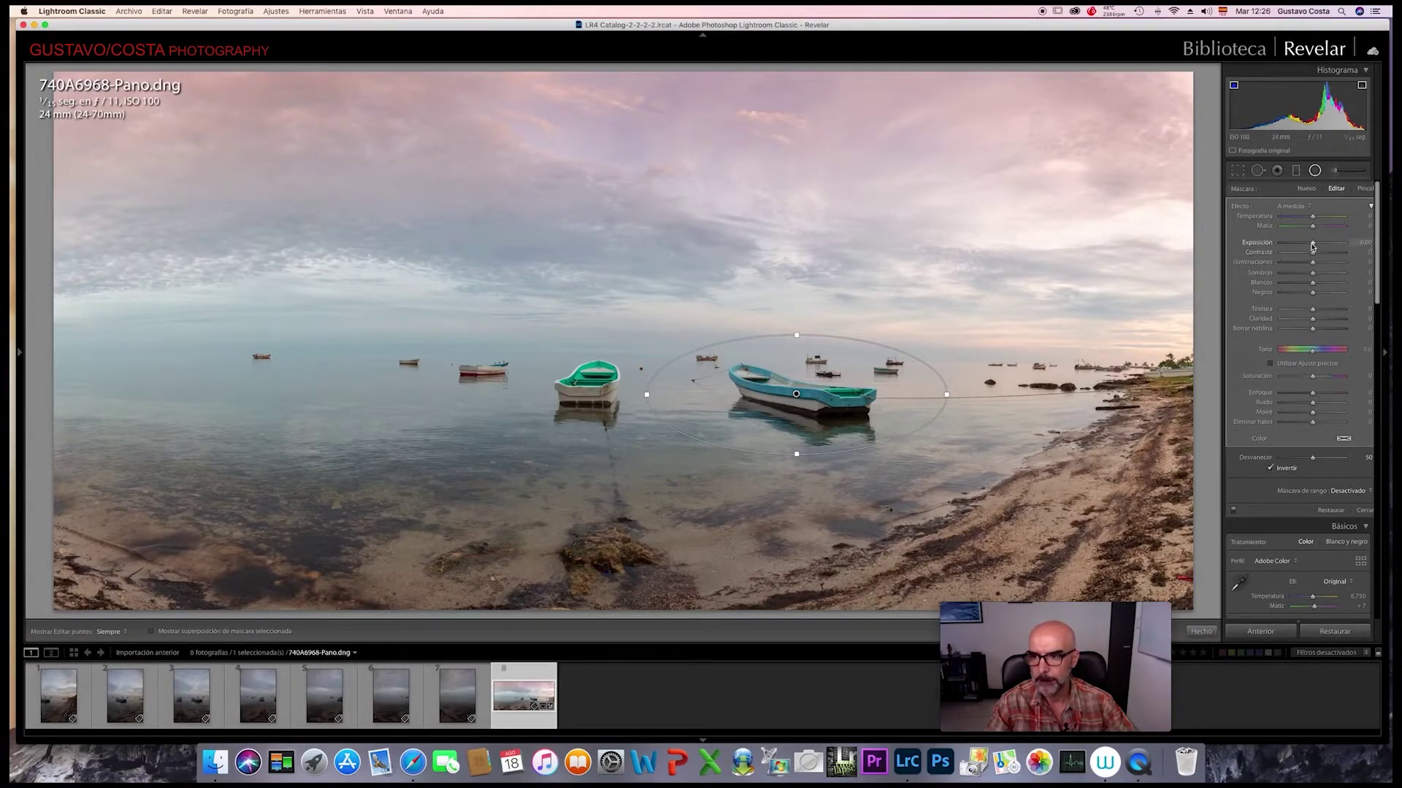
mouse_move(1313, 247)
left_mouse_down()
mouse_move(1338, 244)
mouse_move(1314, 248)
left_mouse_up()
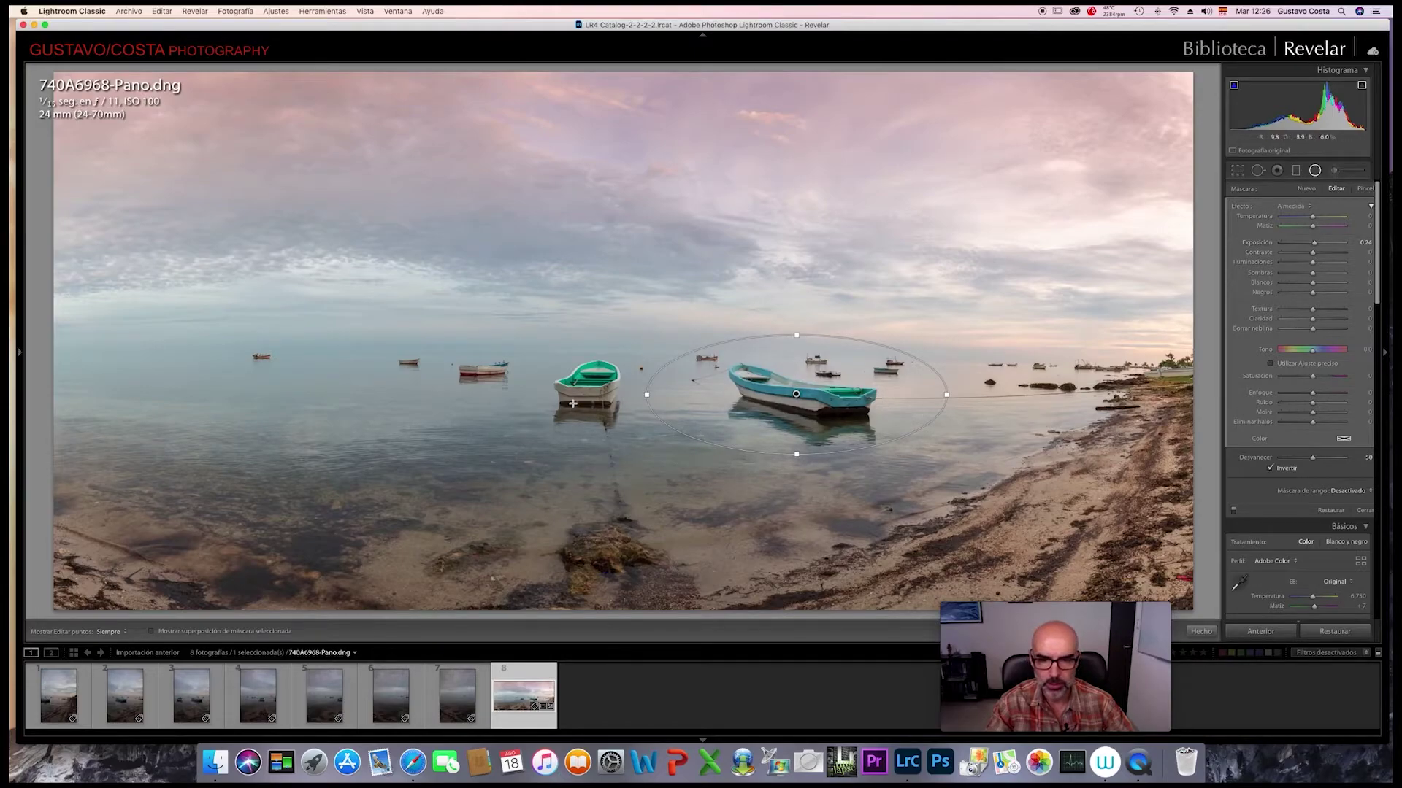
Add a second inverted radial filter around the green boat and the neighbouring red boat, with exposure 0.35
left_click(1306, 189)
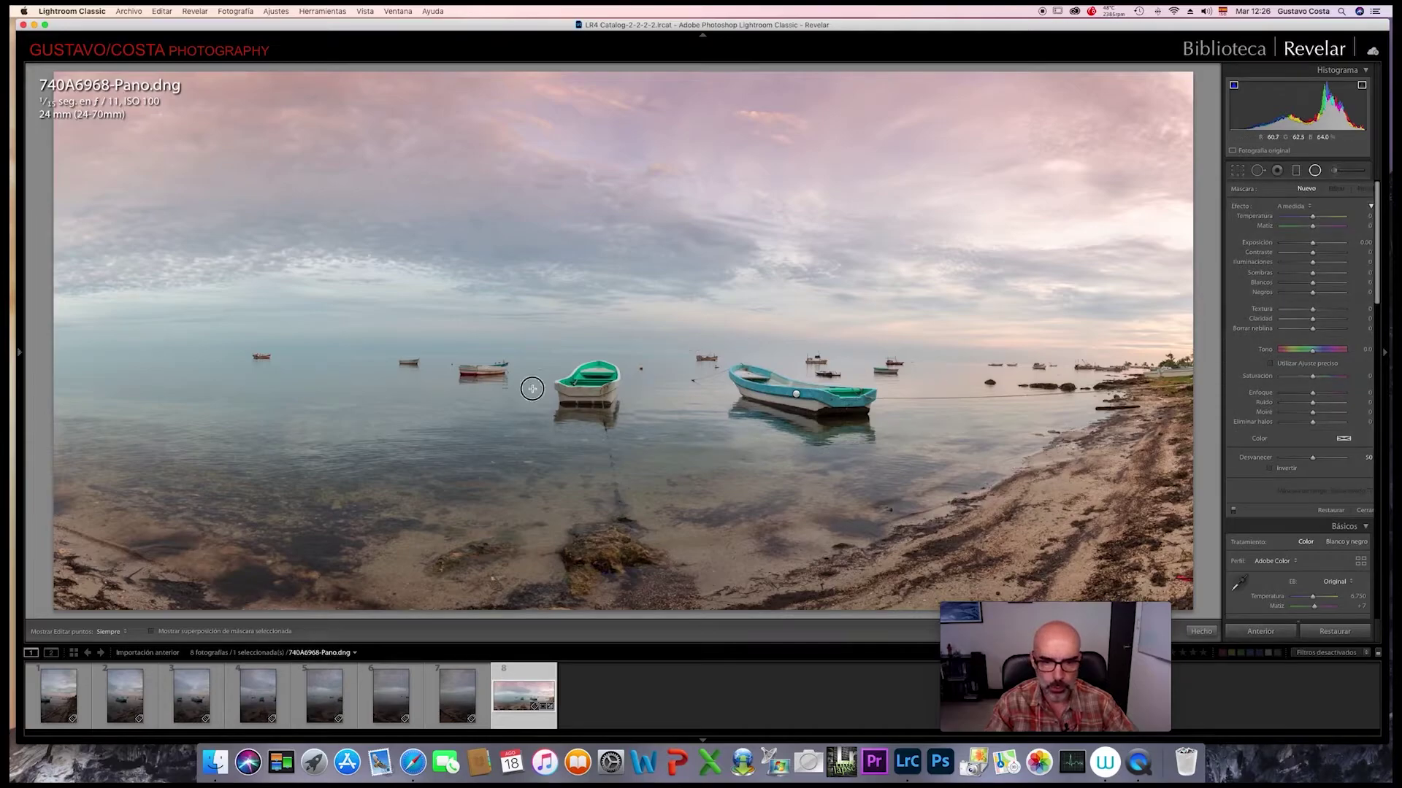
left_click_drag(574, 389, 661, 437)
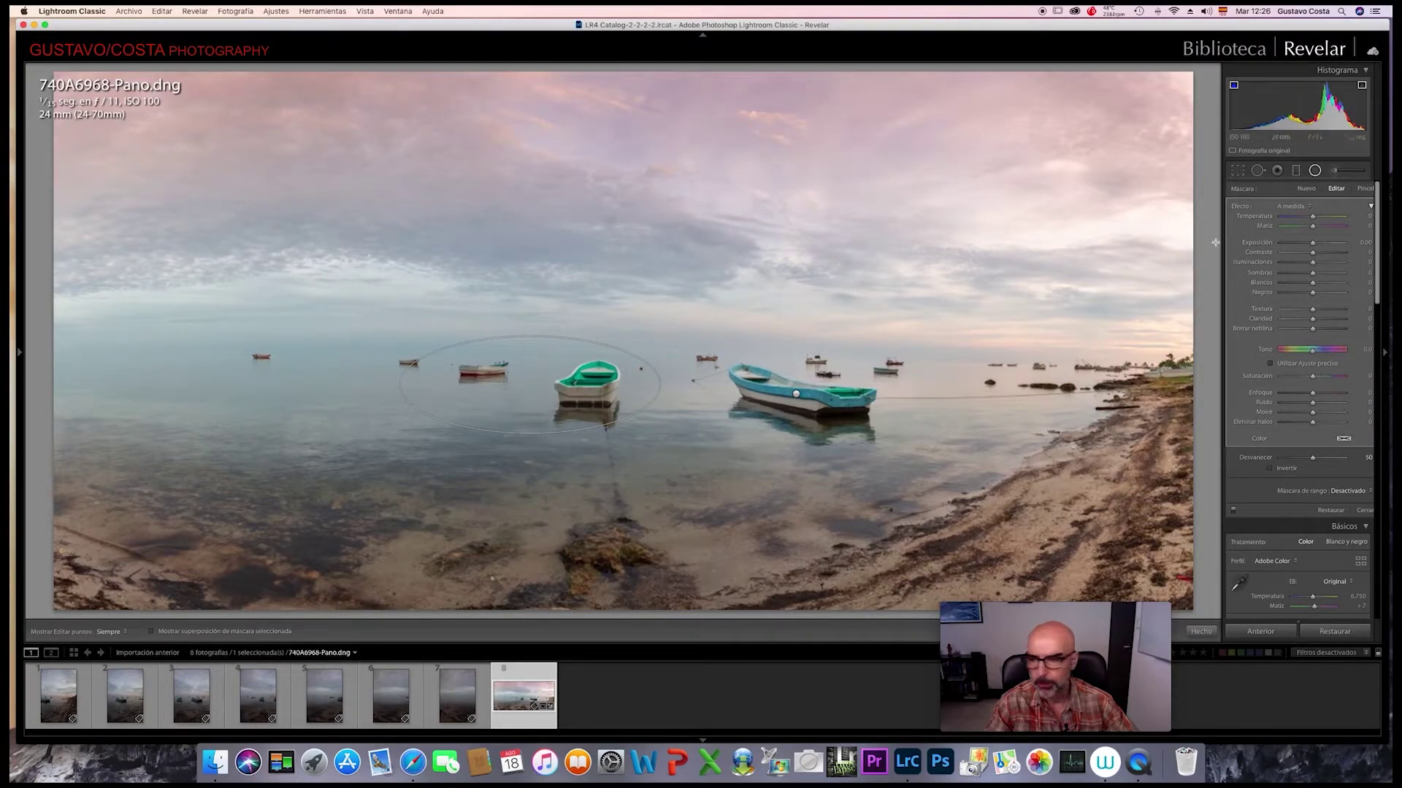
left_click_drag(1311, 248, 1315, 246)
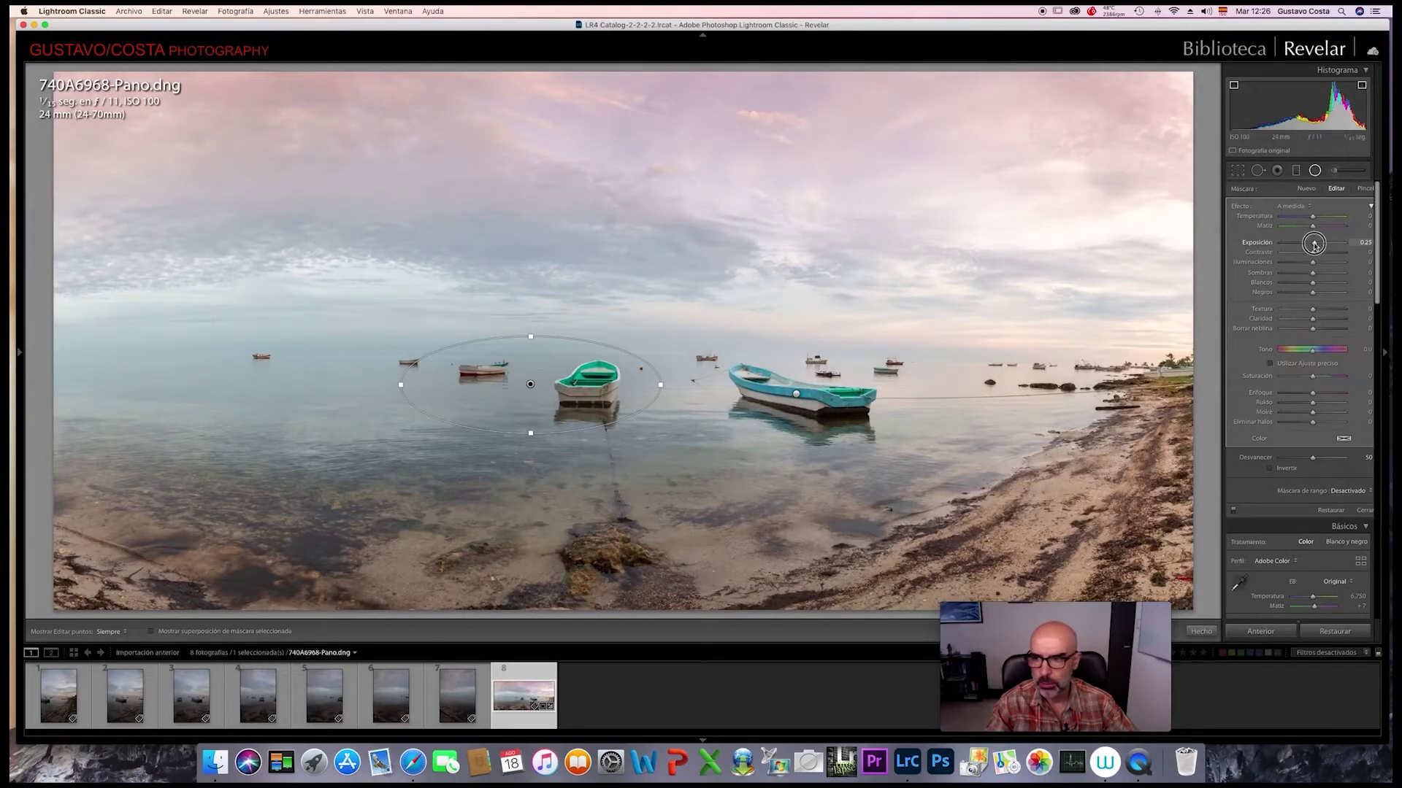
double_click(1257, 242)
left_click(1269, 469)
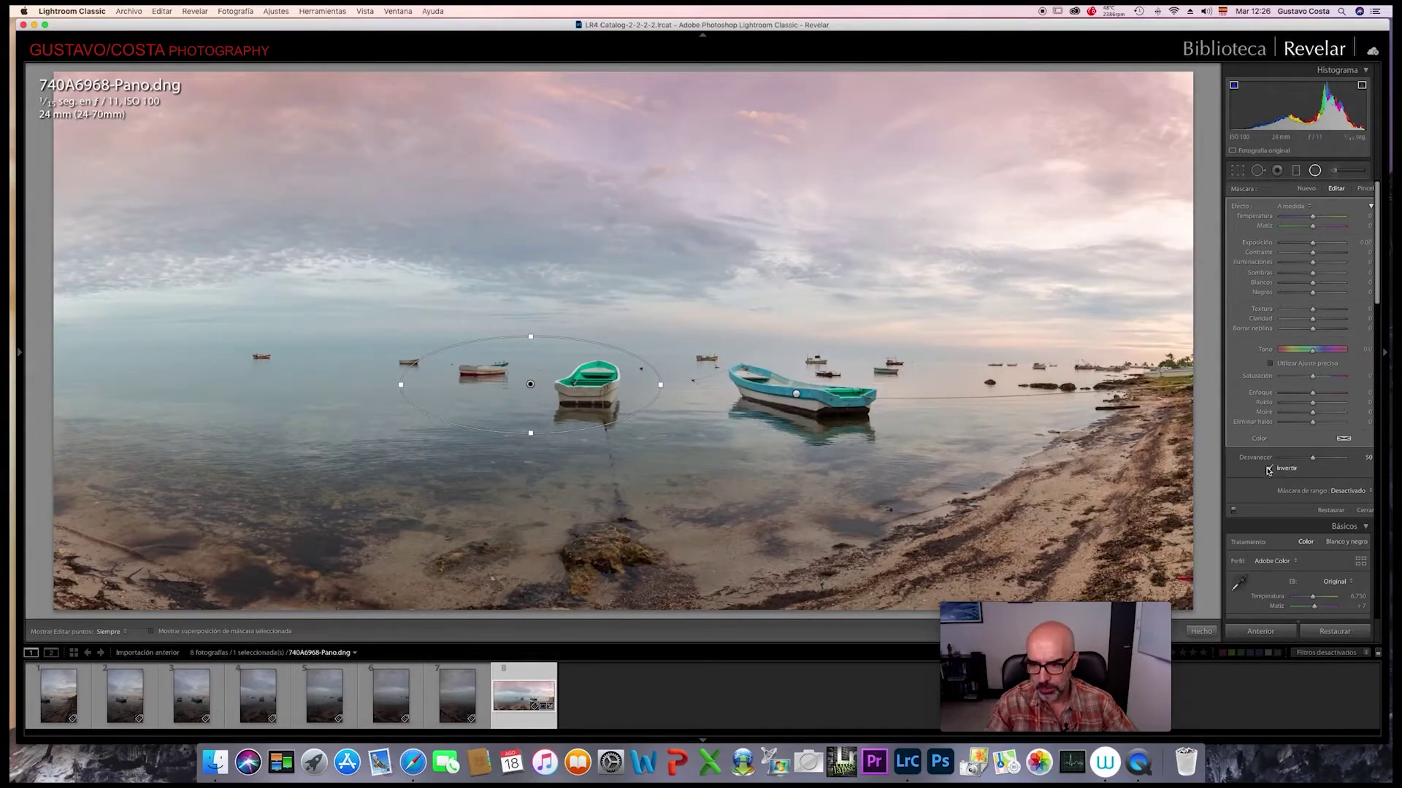
left_click_drag(1313, 246, 1316, 246)
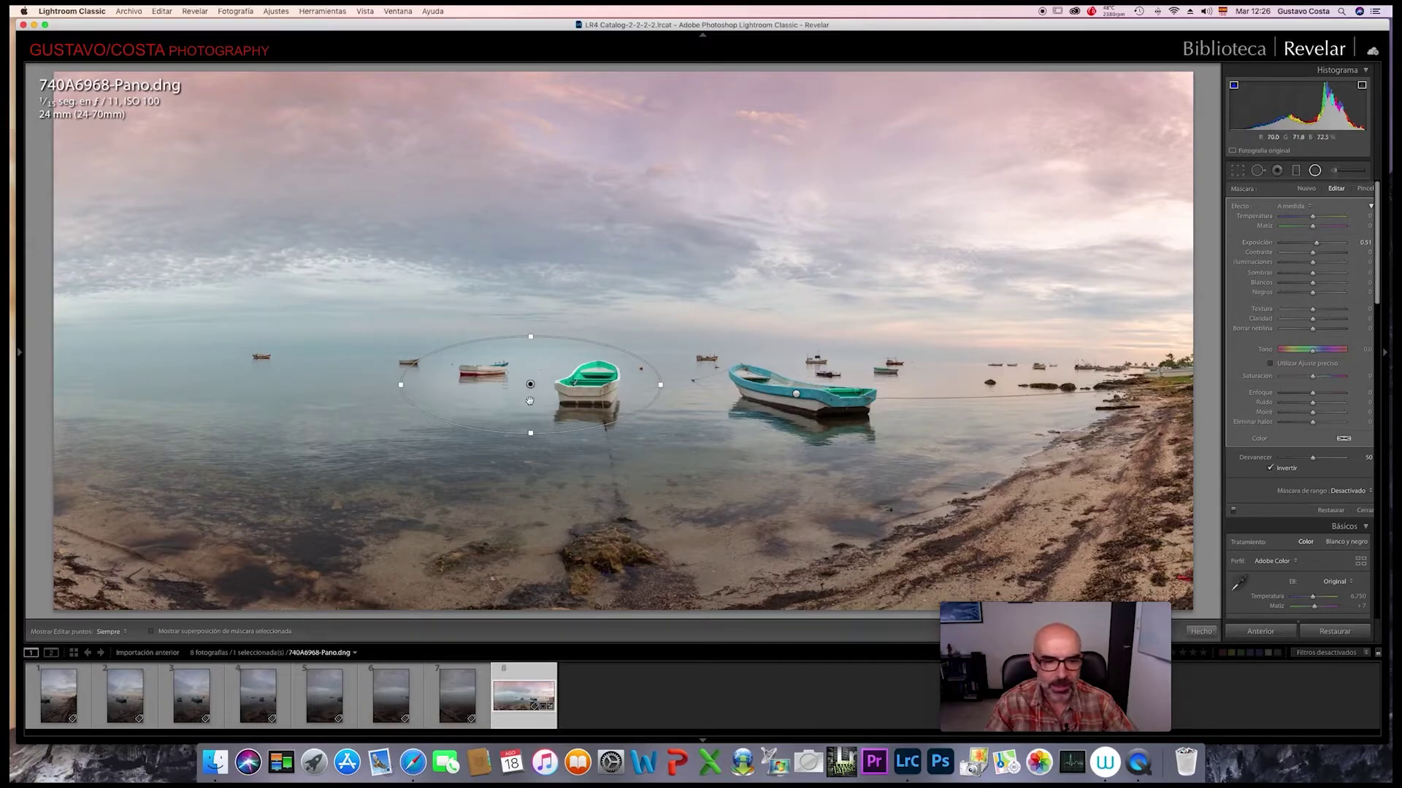
left_click_drag(530, 384, 532, 386)
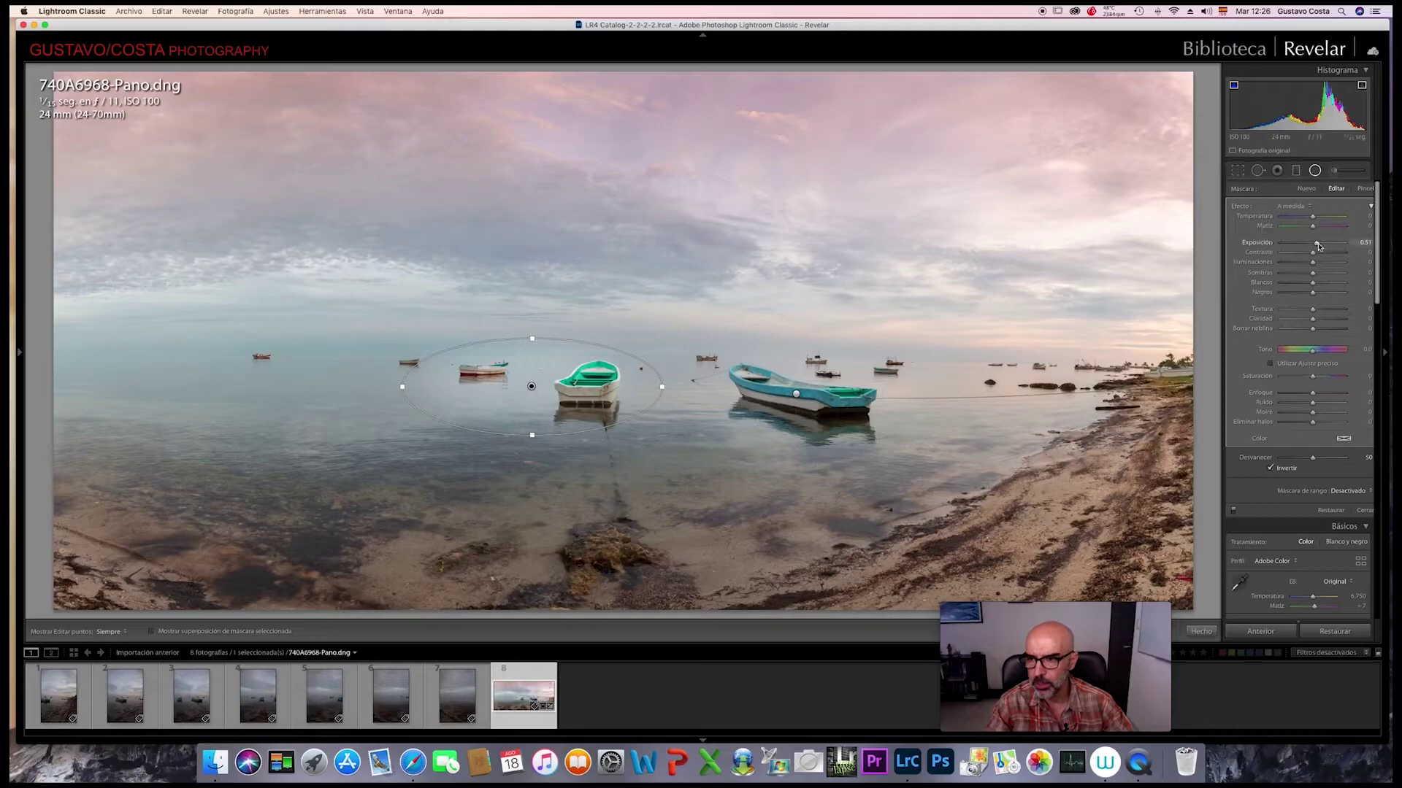
left_click_drag(1319, 247, 1319, 246)
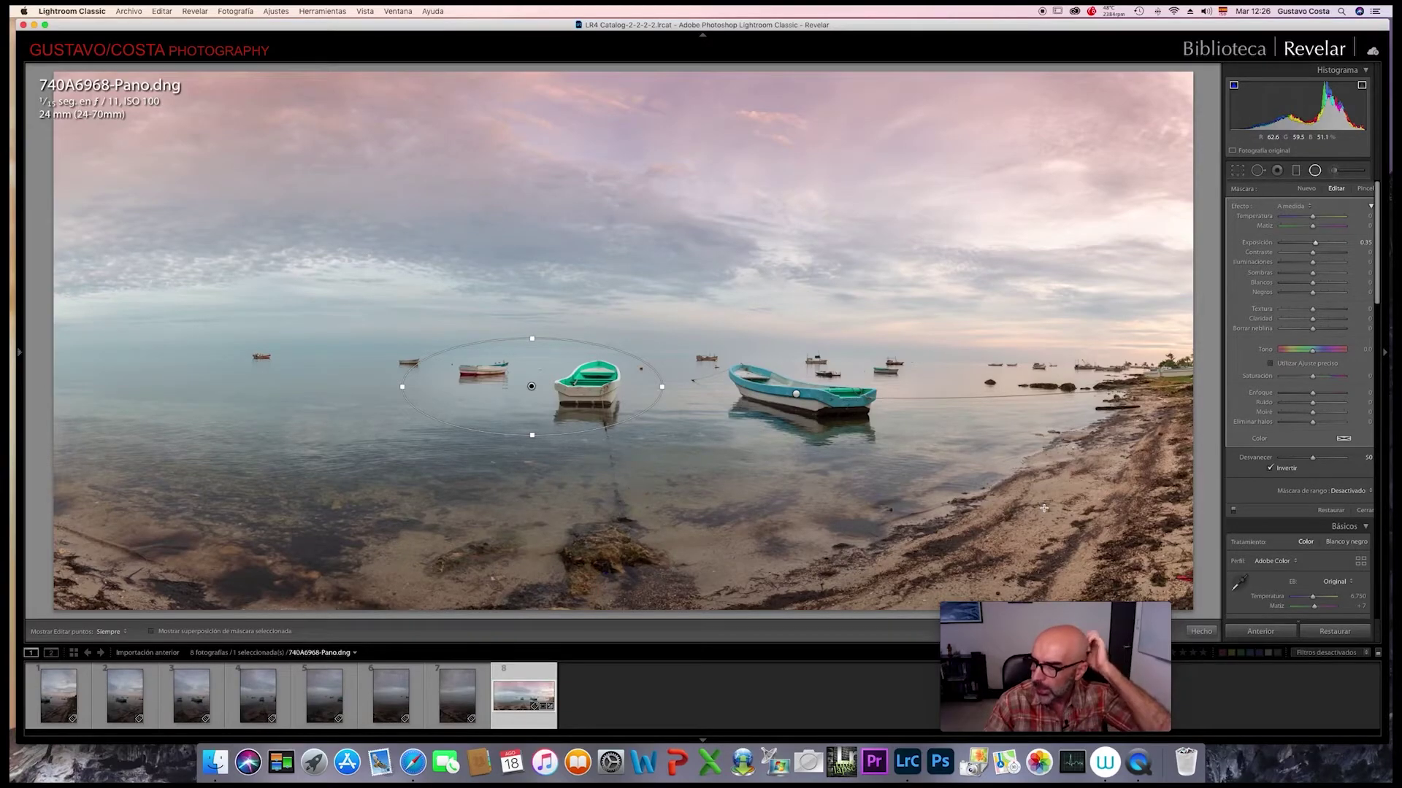
Compare the boats with the radial filters switched off and on, leaving the filters enabled
left_click(1234, 511)
left_click(1235, 511)
left_click(1234, 511)
left_click(1235, 511)
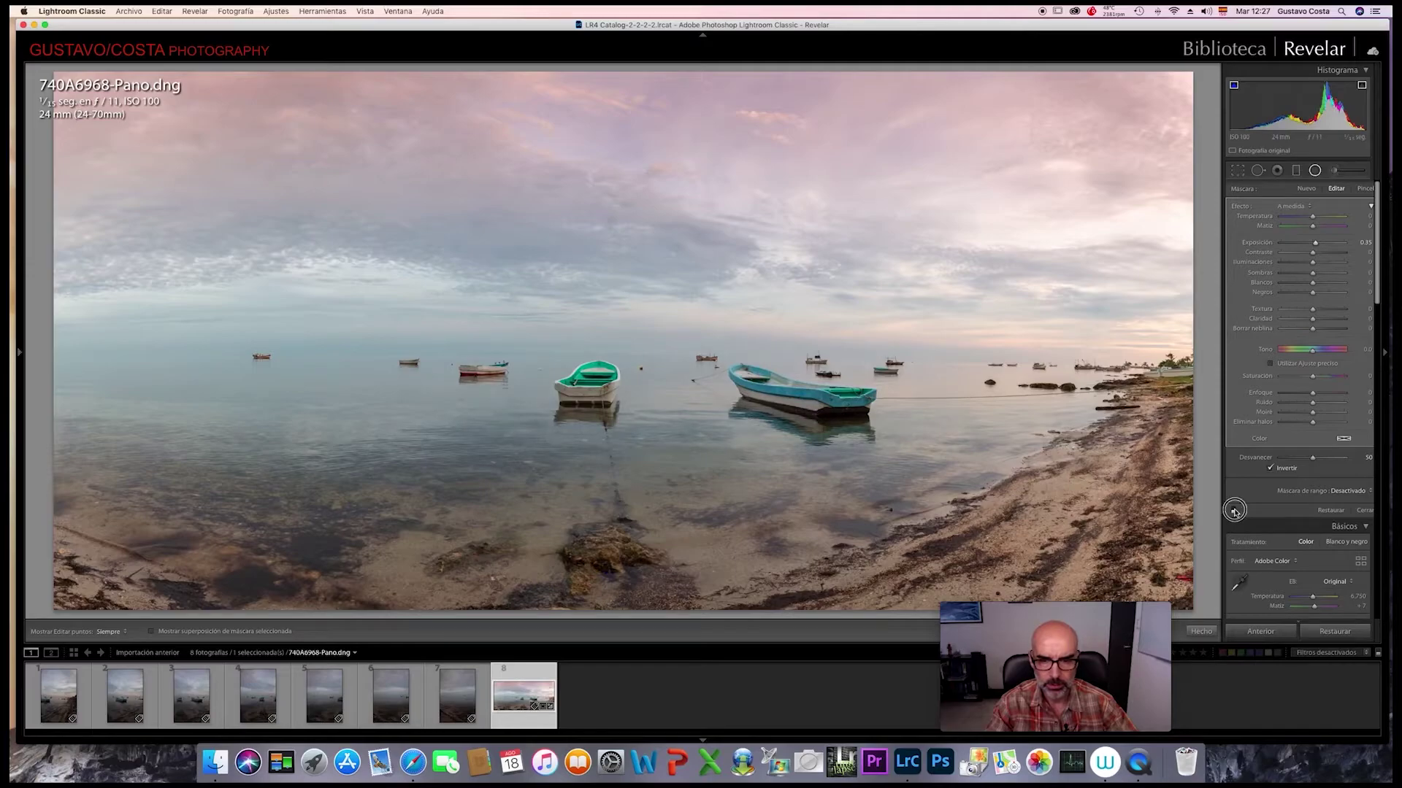
Close the radial filter and compare the whole panorama before and after side by side, returning to the single view
left_click(1198, 630)
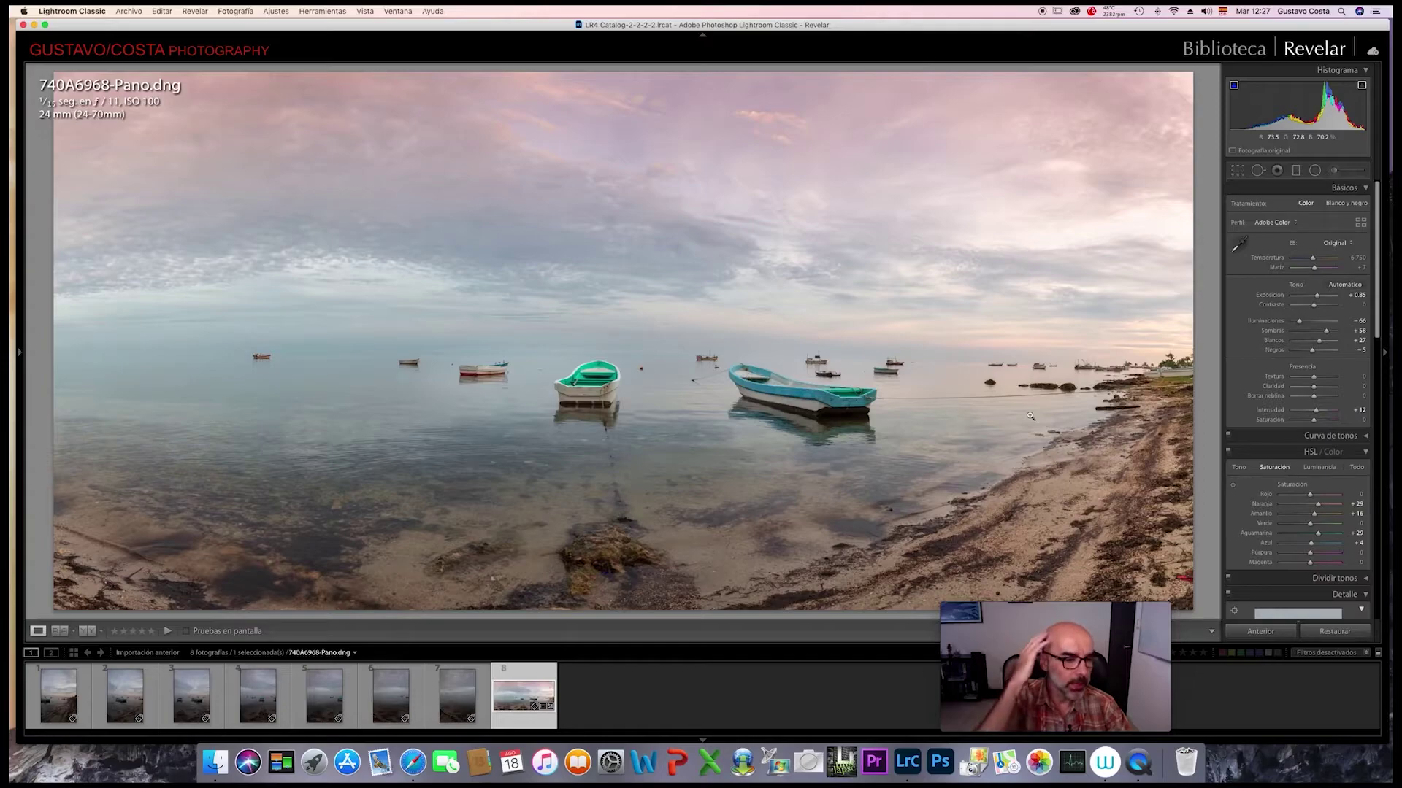
key("y")
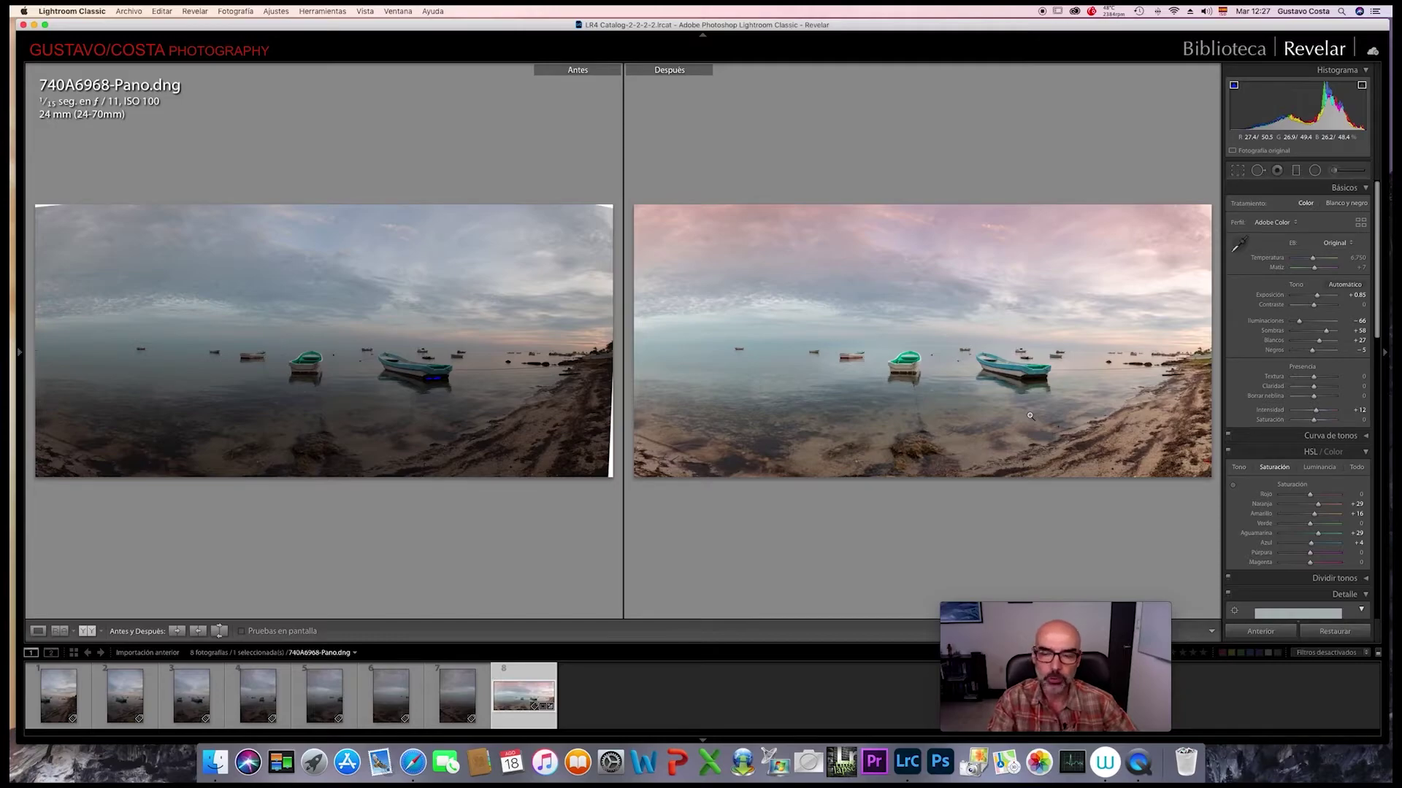
key("y")
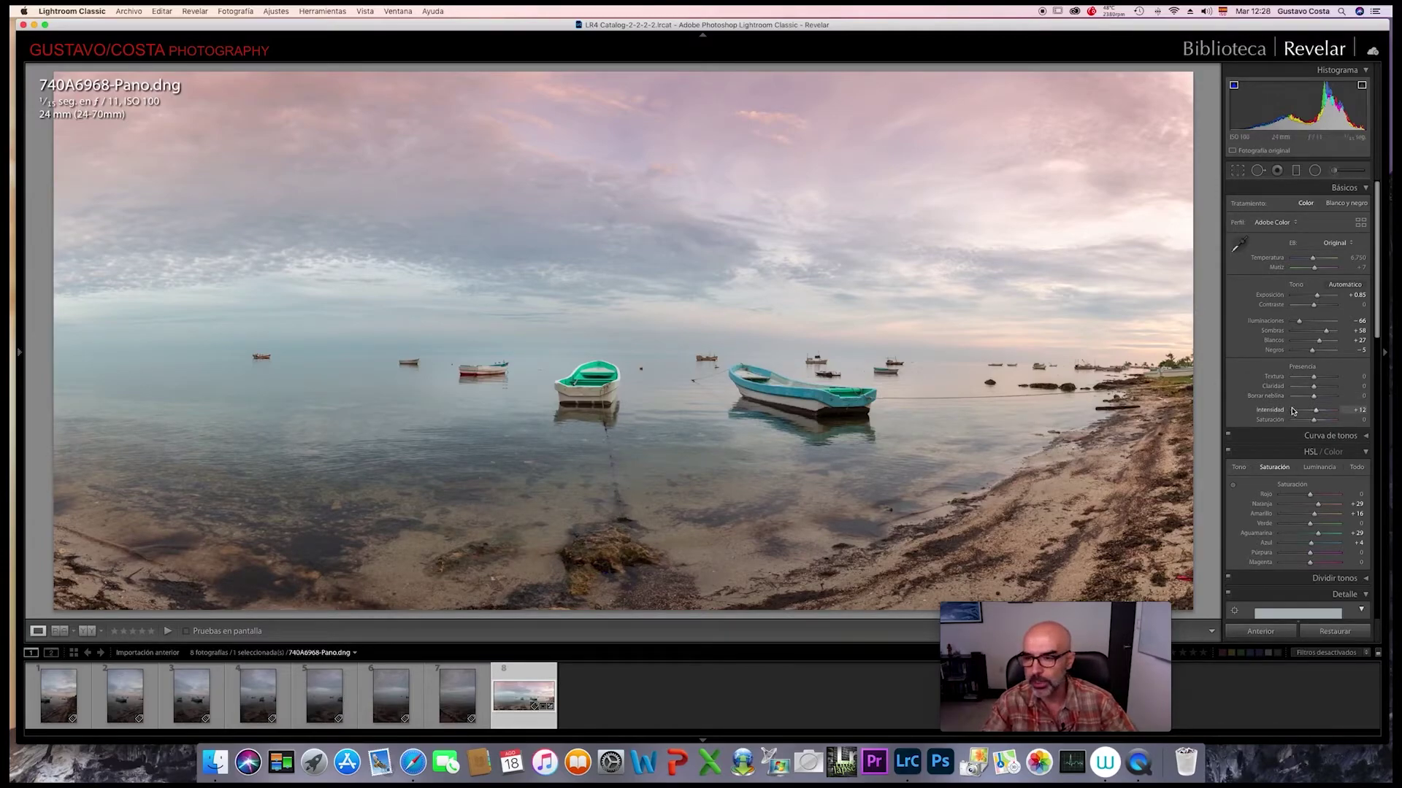
Try a bright post-crop vignette, and settle on a slight dark one with an amount of -9
scroll(1293, 410, "down", 10)
scroll(1291, 414, "down", 8)
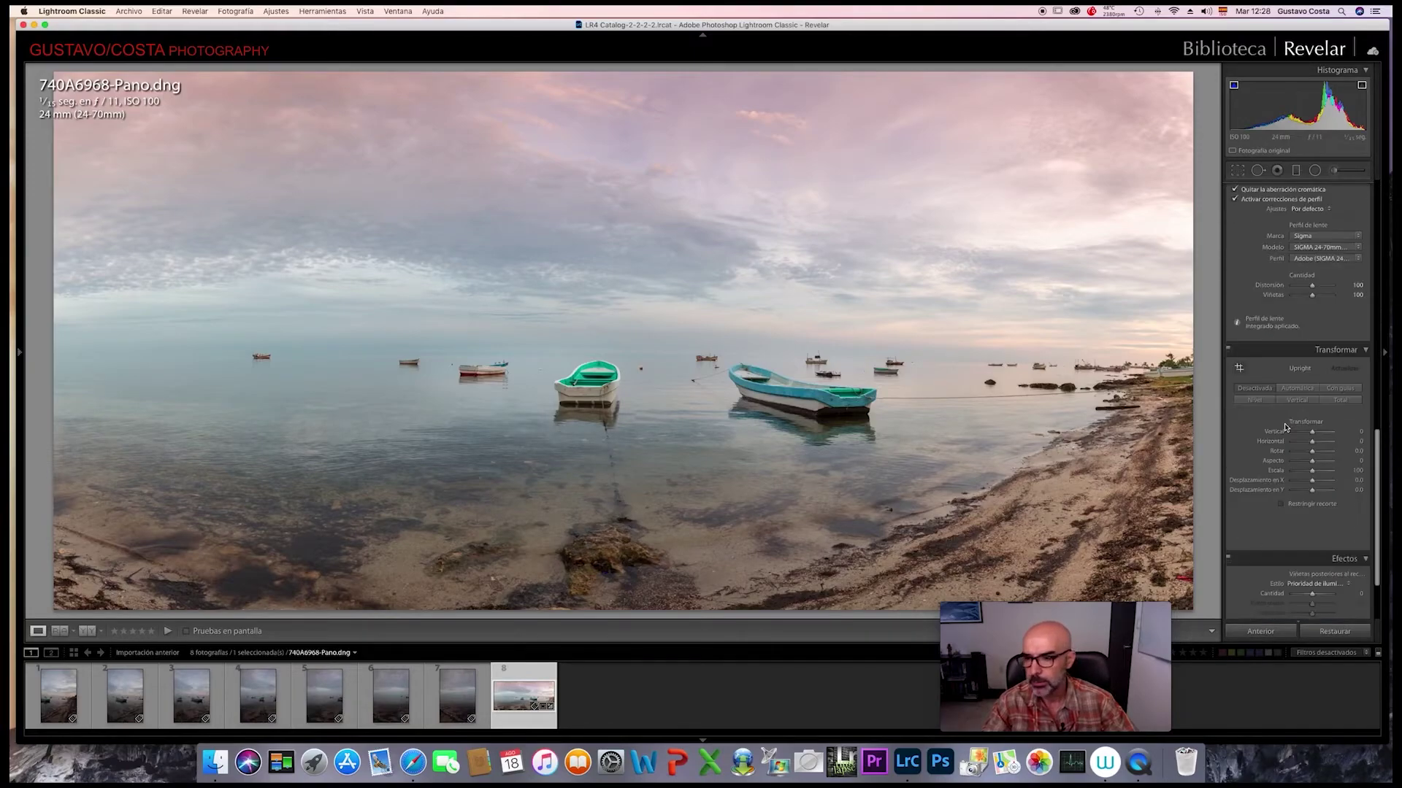
scroll(1285, 430, "down", 3)
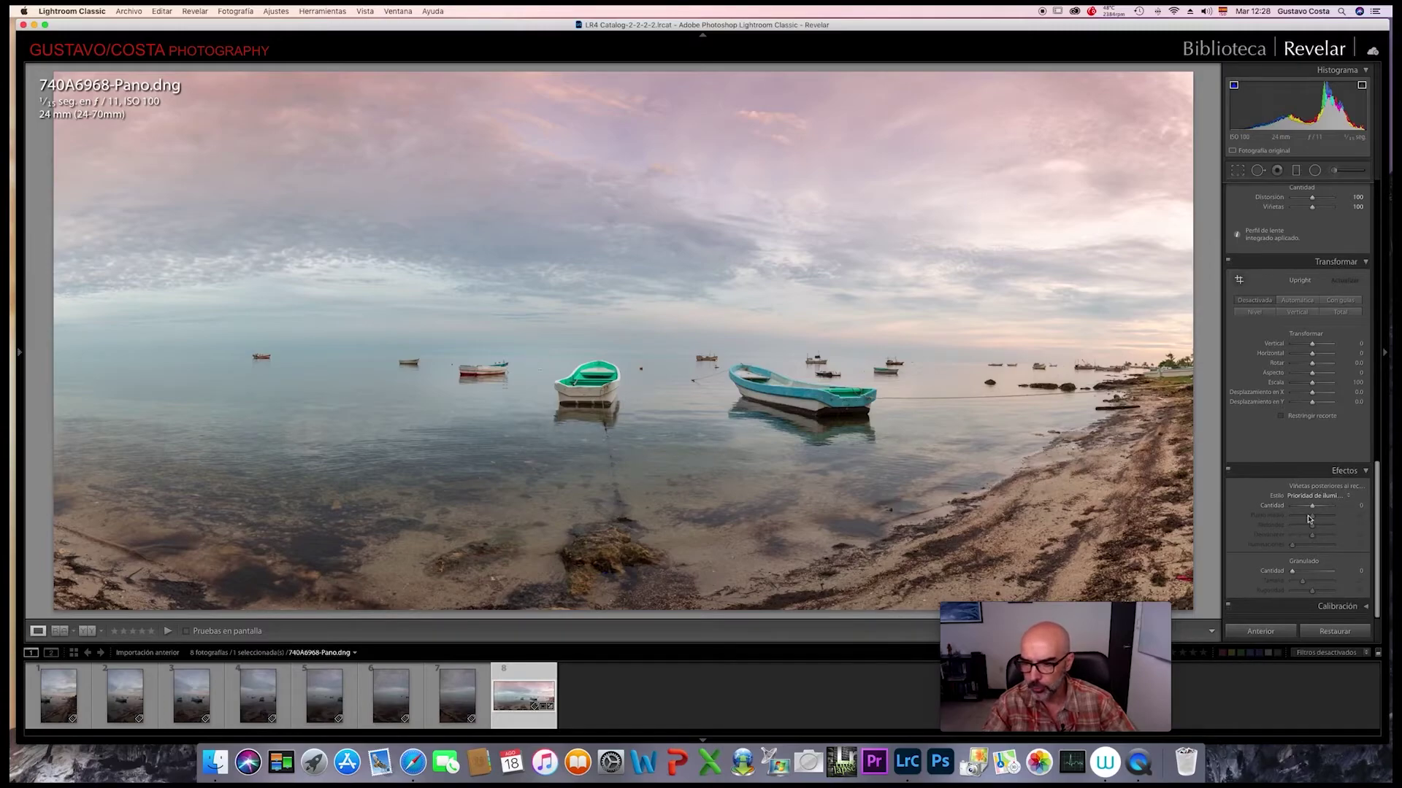
left_click_drag(1312, 509, 1318, 506)
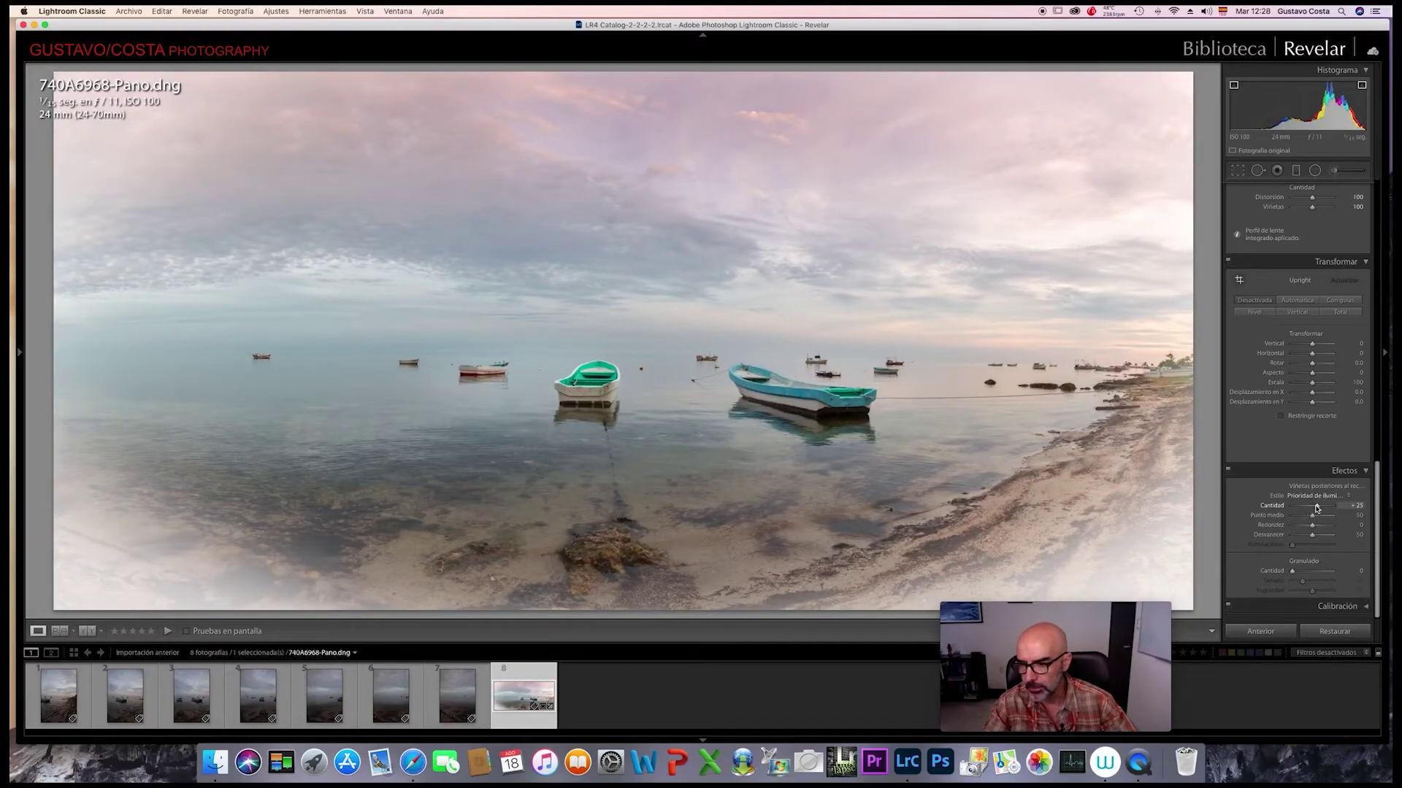
left_click_drag(1318, 507, 1311, 509)
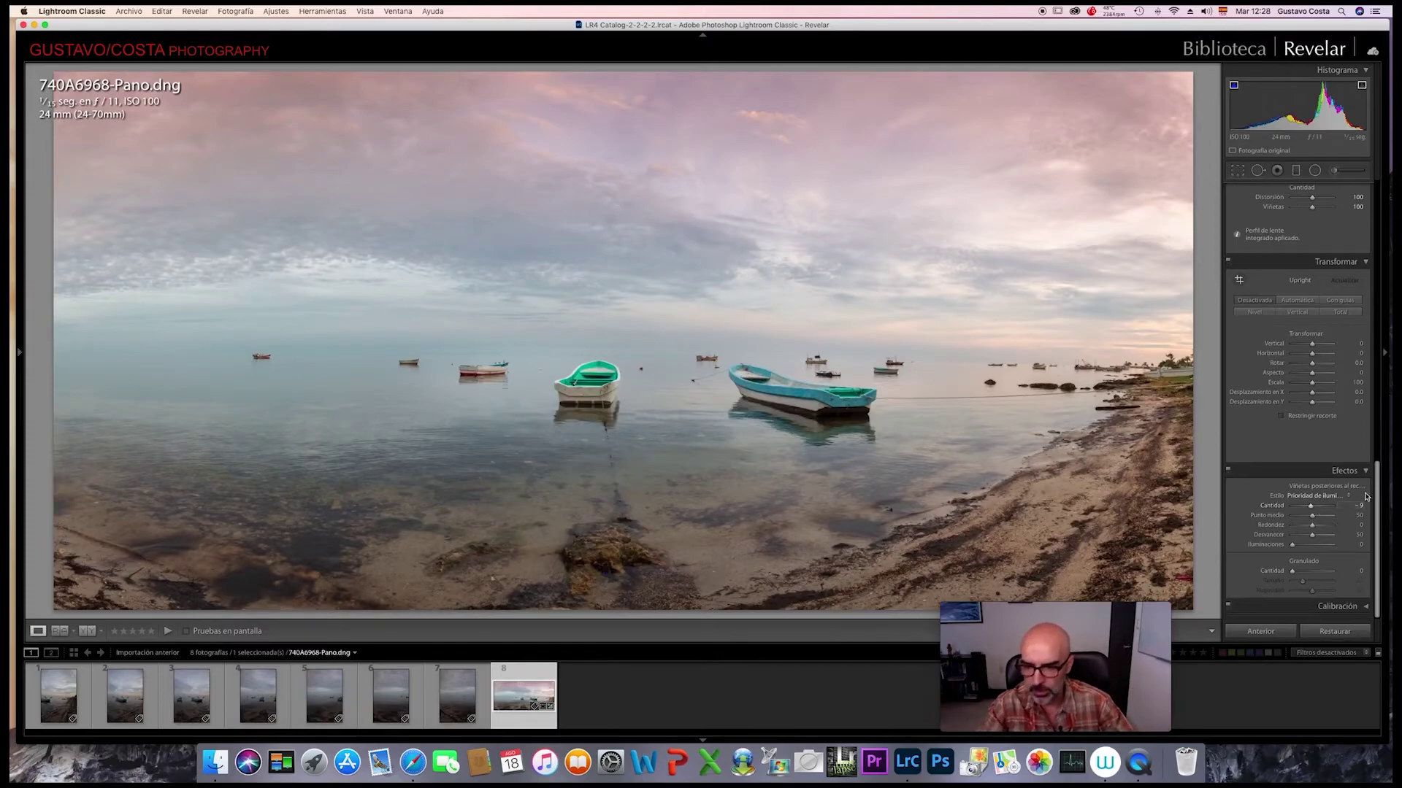
Heal the red debris at the lower-right edge of the beach with spot removal, sampling clean sand above it
left_click(1178, 577)
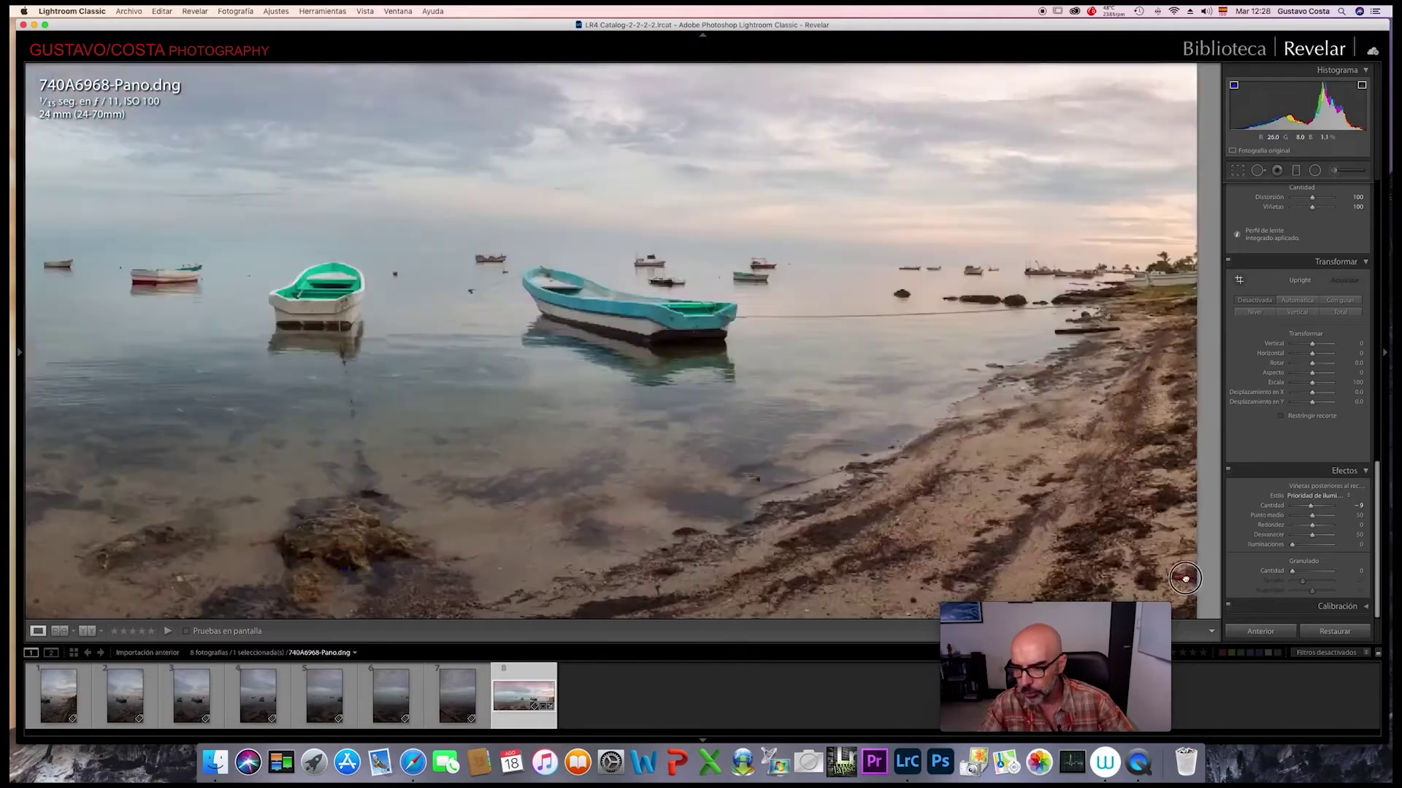
left_click_drag(1182, 560, 938, 365)
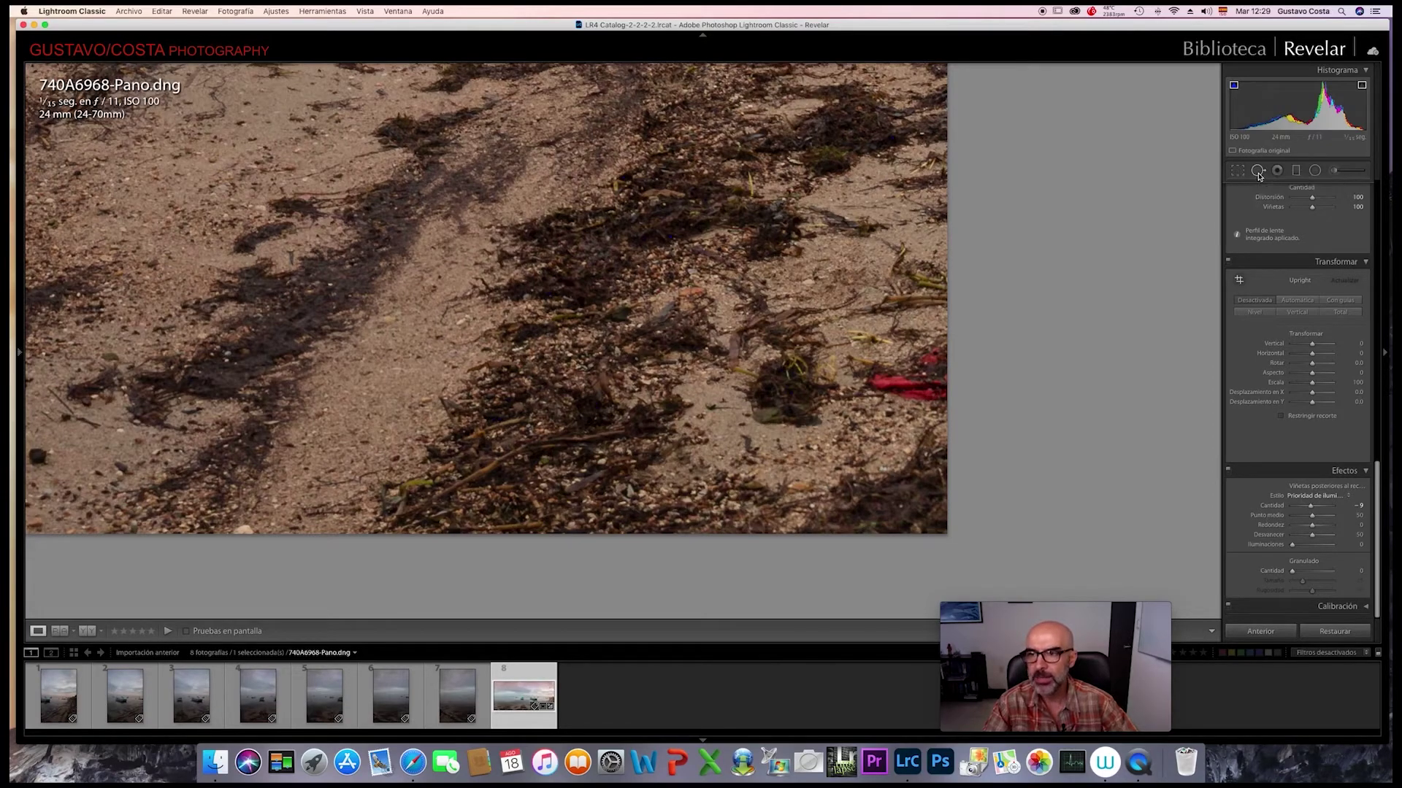
left_click(1258, 171)
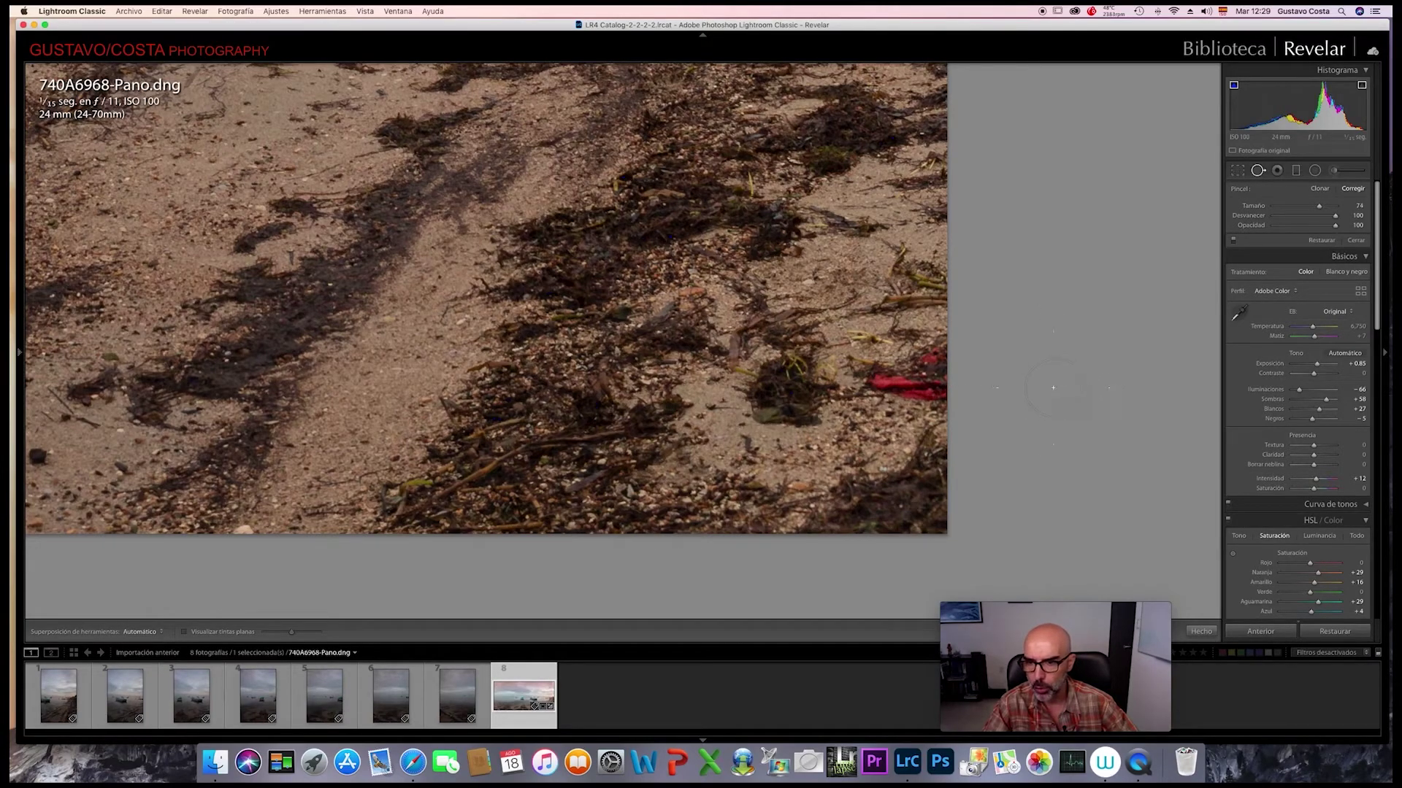
mouse_move(1312, 207)
left_mouse_down()
mouse_move(1270, 211)
mouse_move(1282, 208)
left_mouse_up()
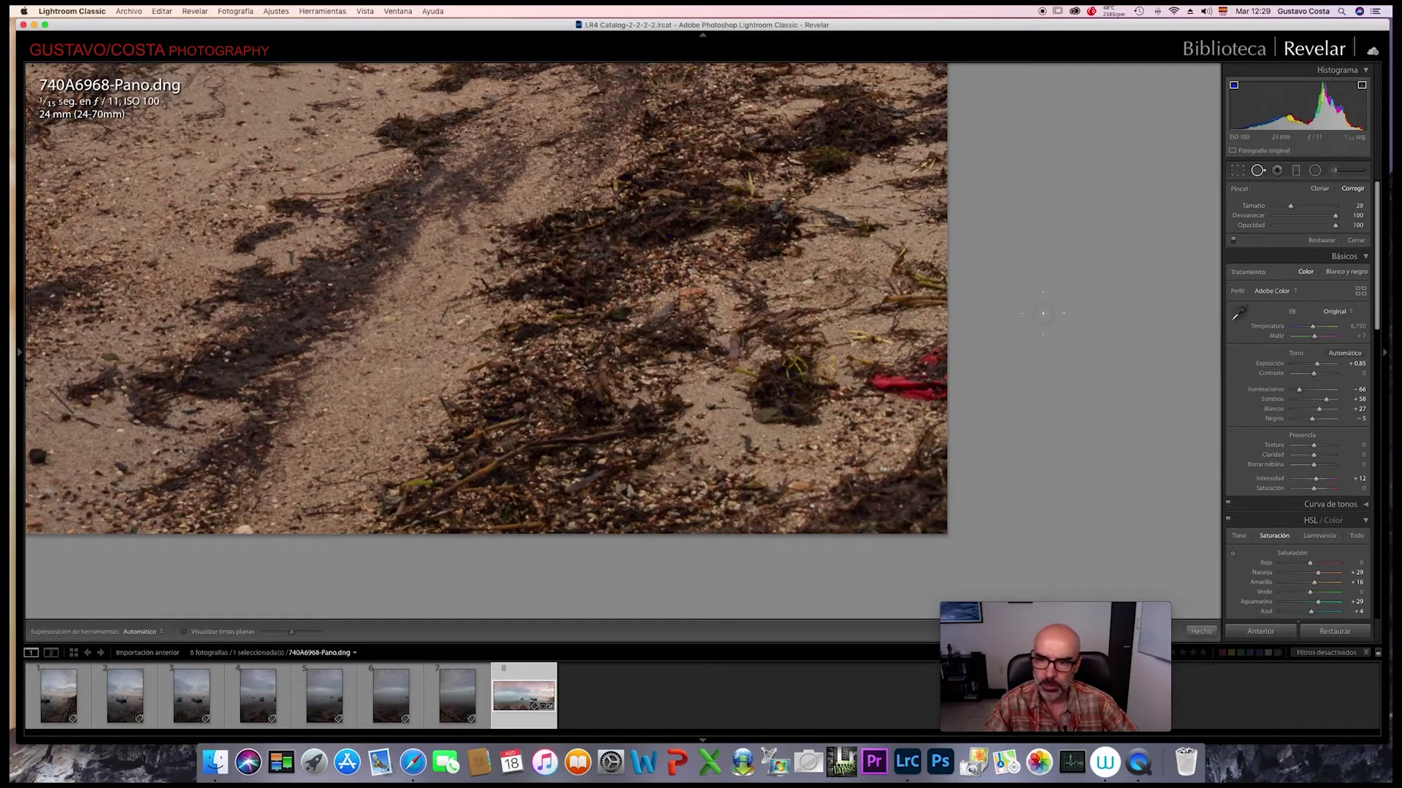
mouse_move(927, 361)
left_mouse_down()
mouse_move(879, 369)
mouse_move(954, 387)
mouse_move(936, 382)
left_mouse_up()
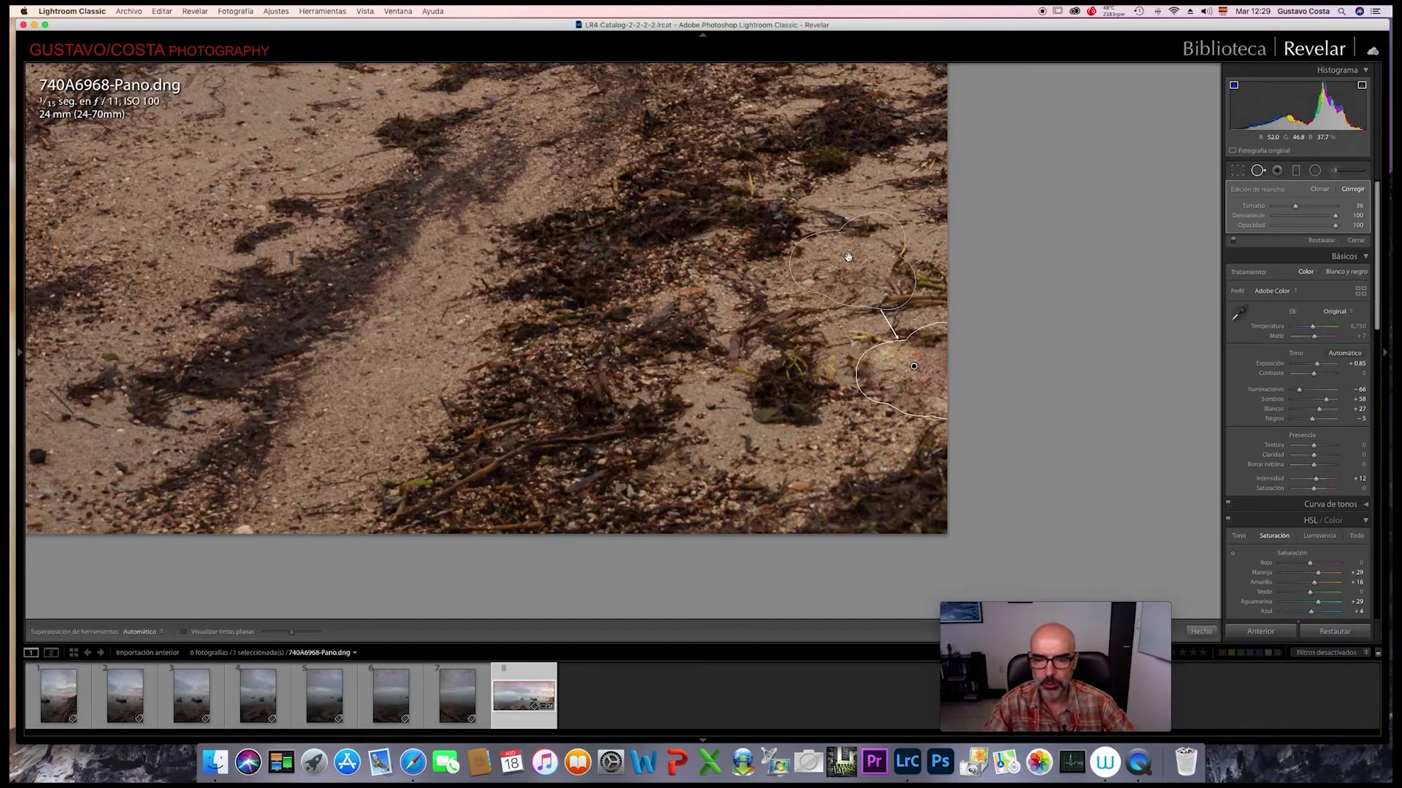
left_click_drag(847, 257, 889, 223)
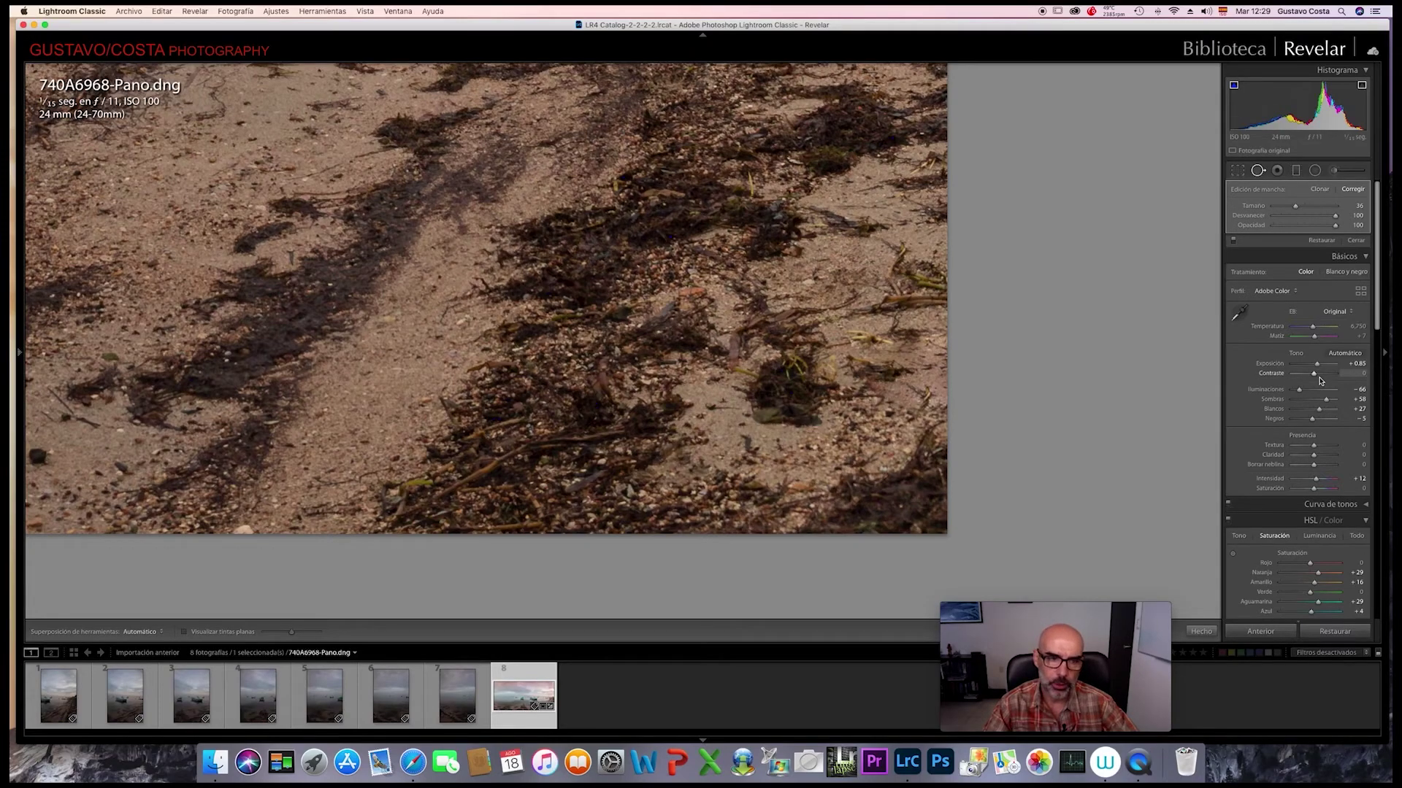
left_click(1195, 627)
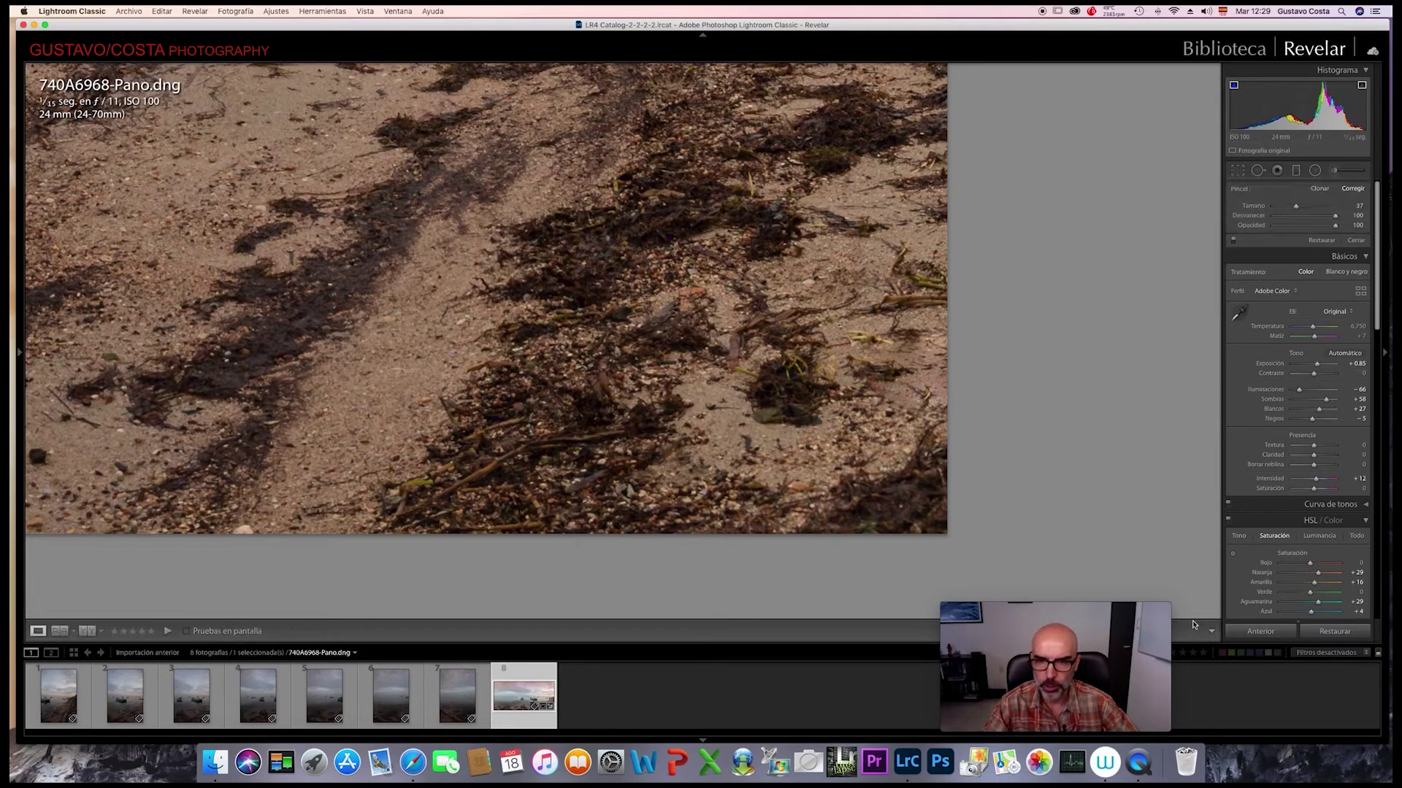
Fit the full panorama in view and check the finished edit against the original side by side, ending in single view
left_click(722, 367)
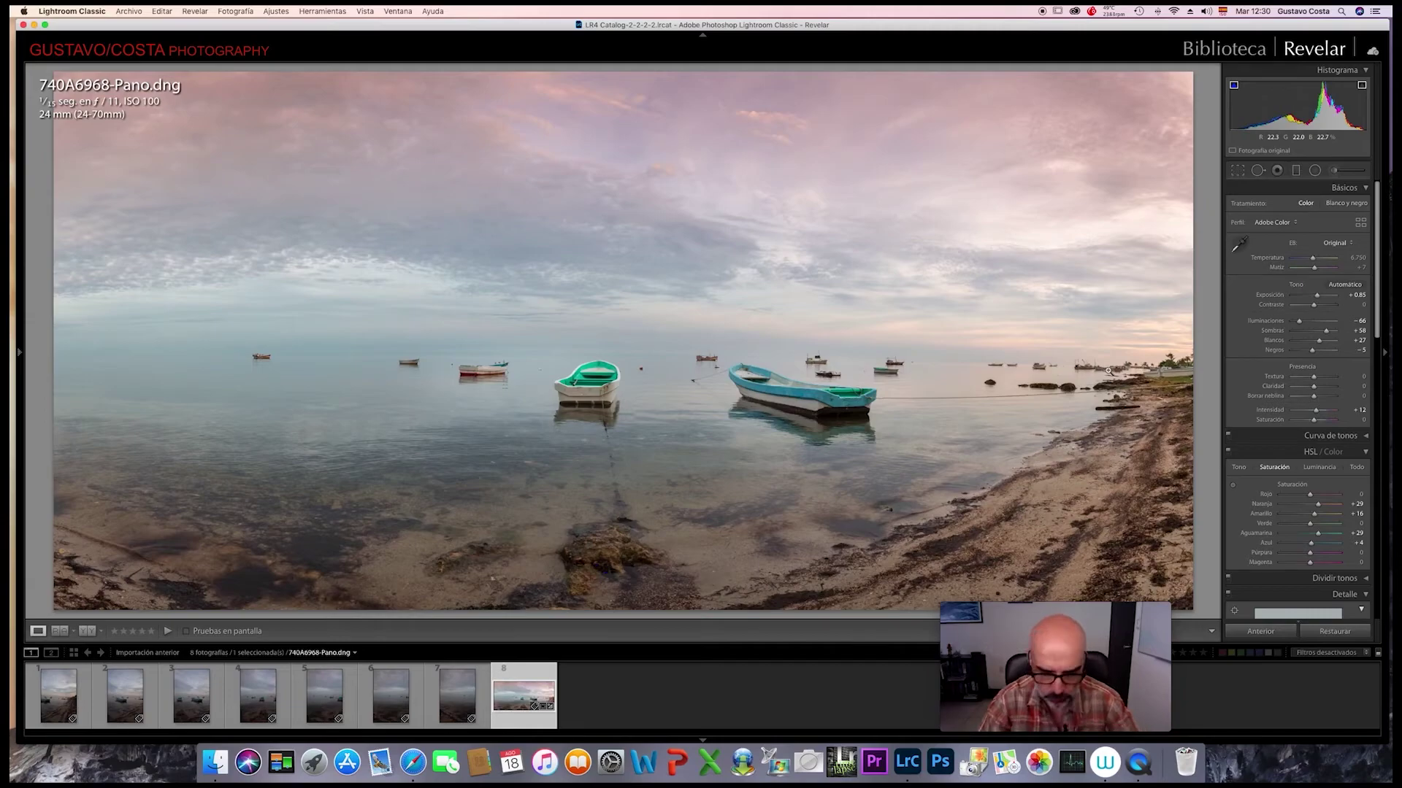
key("y")
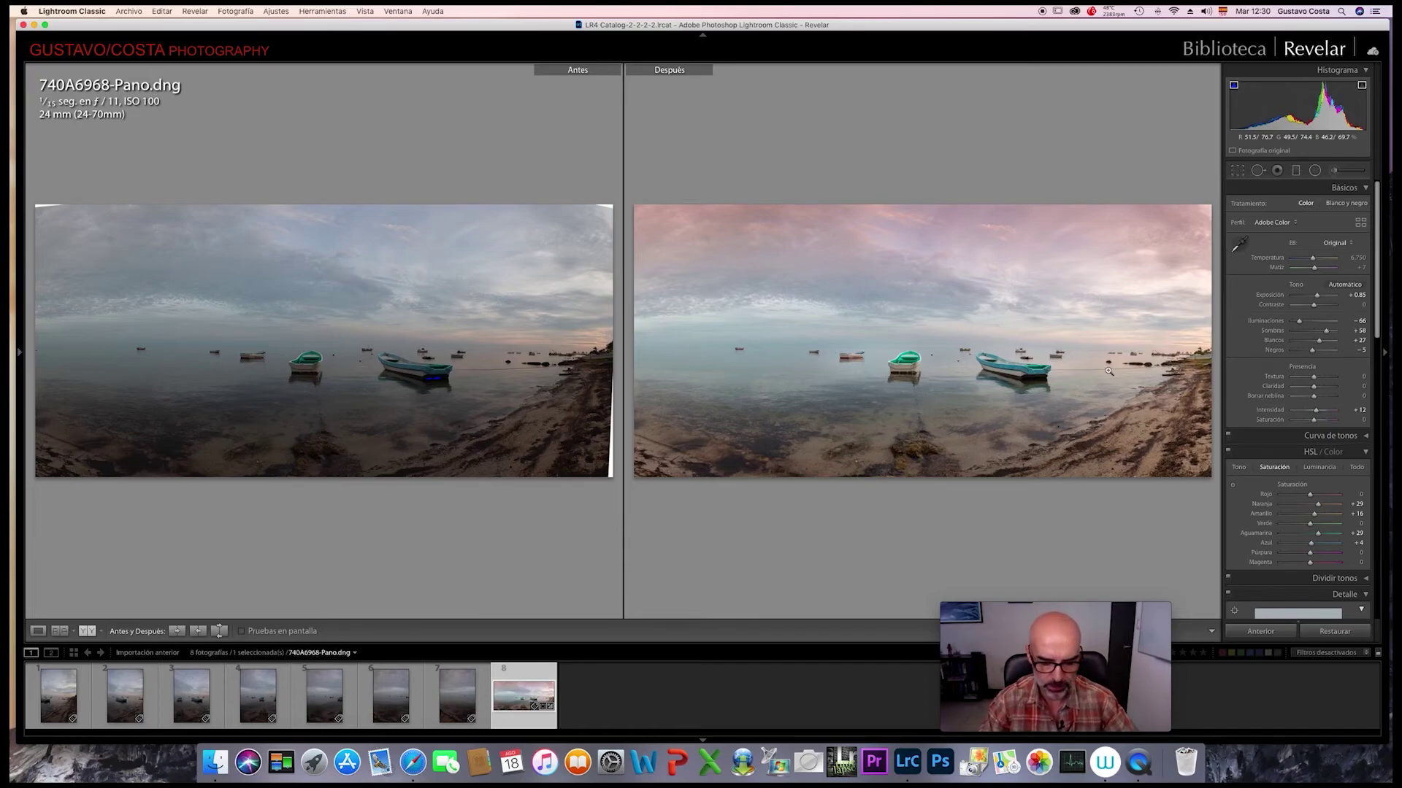
key("y")
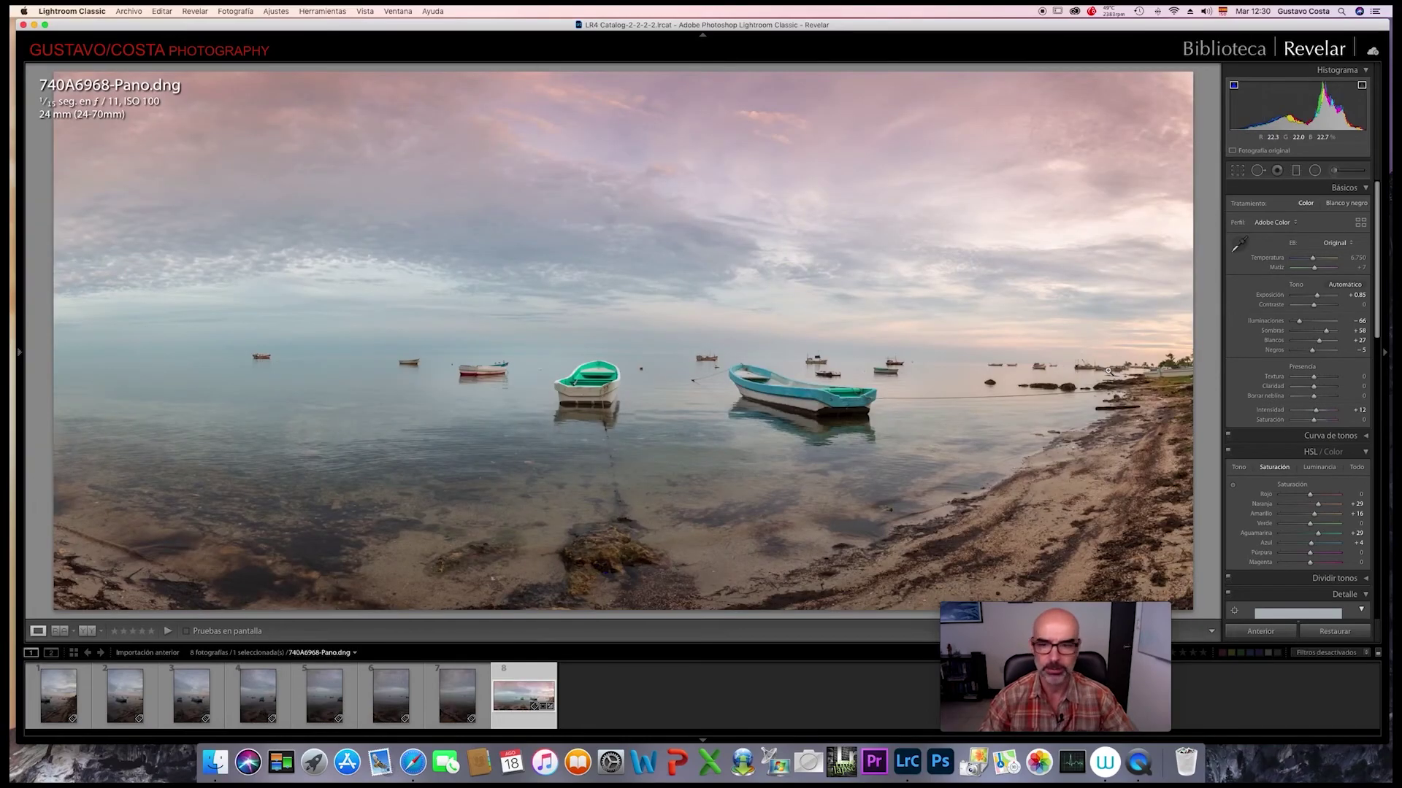